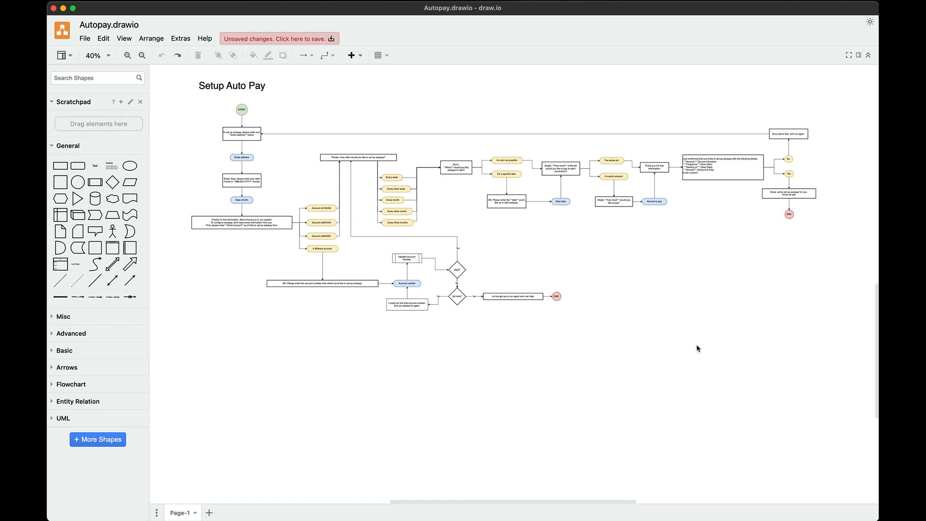
Scan across the Setup Auto Pay flowchart, then bring up the watsonx Assistant Actions list
{"action": "scroll", "coordinate": [701, 347], "scroll_direction": "right", "scroll_amount": 3}
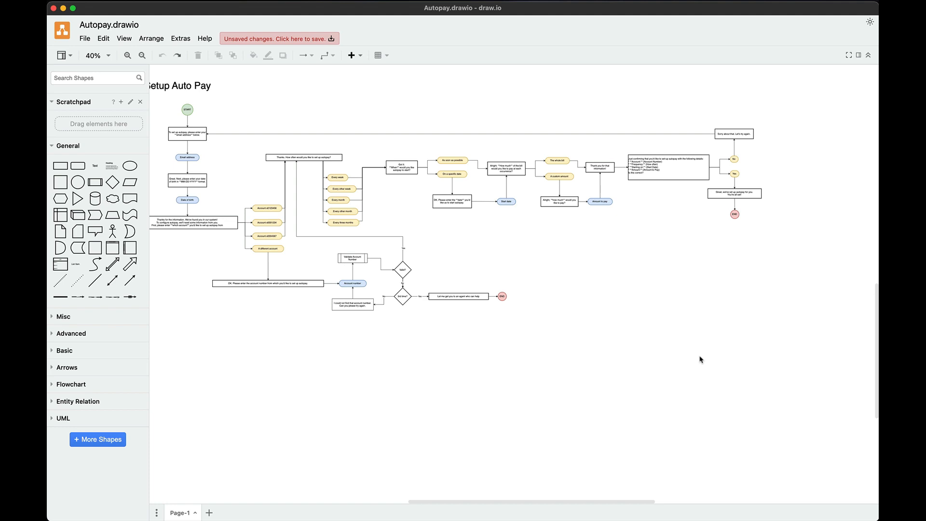
{"action": "scroll", "coordinate": [701, 358], "scroll_direction": "left", "scroll_amount": 3}
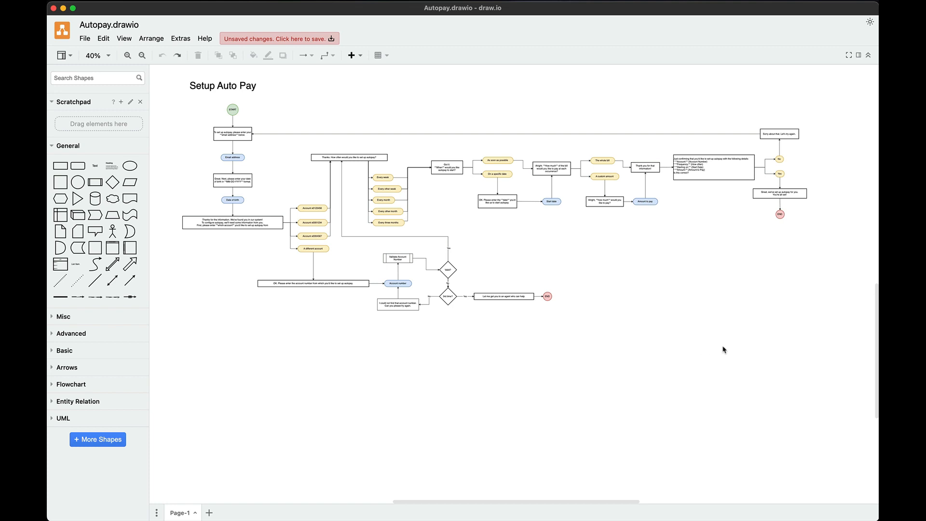
{"action": "scroll", "coordinate": [750, 333], "scroll_direction": "right", "scroll_amount": 1}
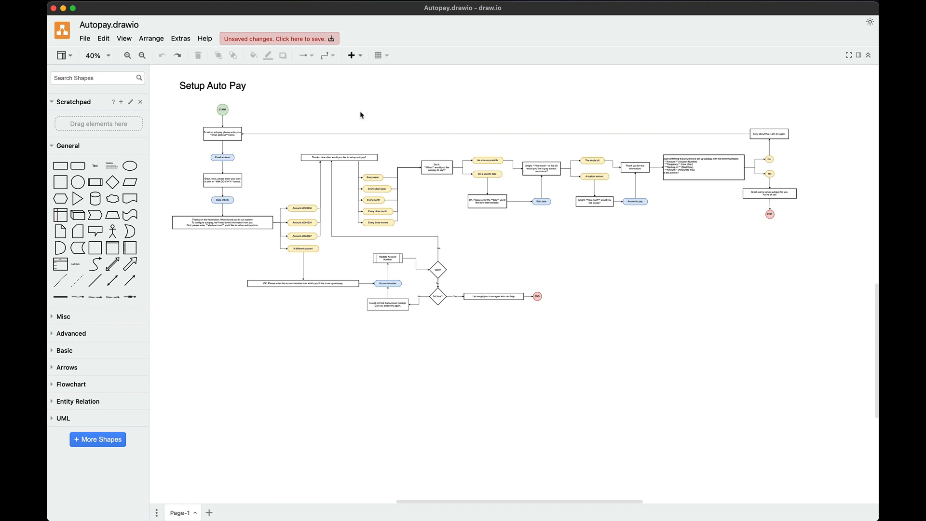
{"action": "key", "text": "ctrl+Right"}
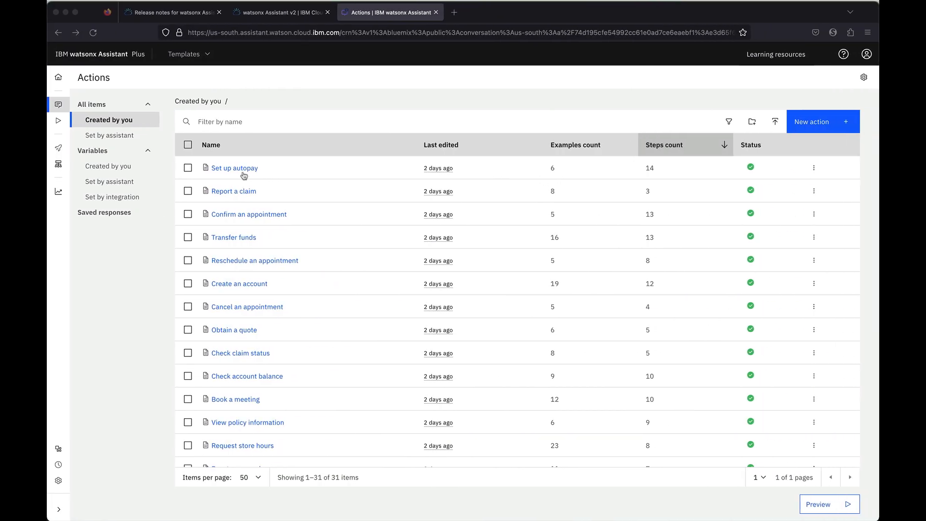
{"action": "left_click", "coordinate": [246, 176]}
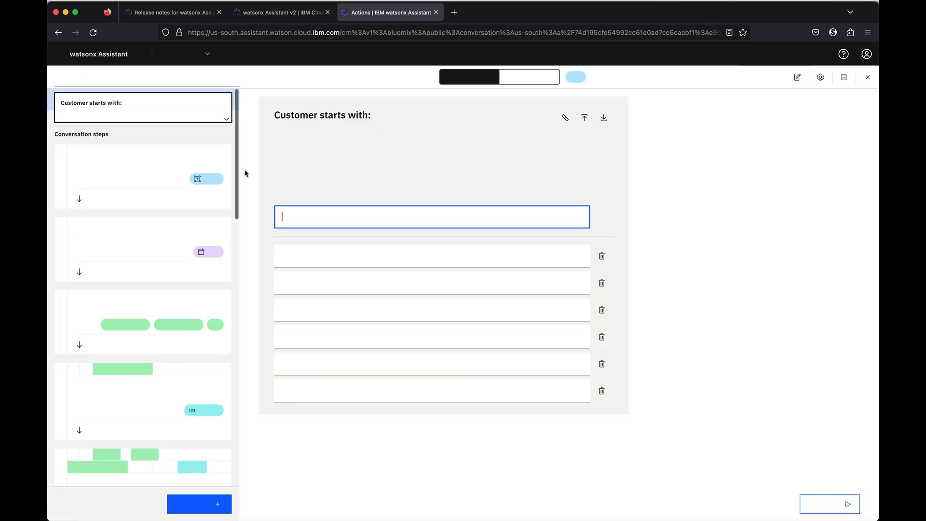
{"action": "scroll", "coordinate": [145, 259], "scroll_direction": "down", "scroll_amount": 10}
{"action": "scroll", "coordinate": [148, 256], "scroll_direction": "up", "scroll_amount": 10}
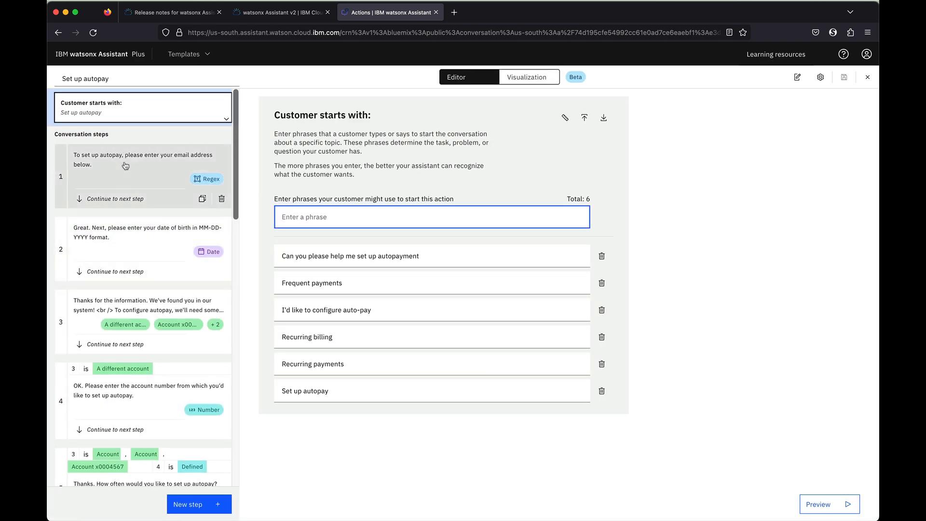
{"action": "scroll", "coordinate": [197, 253], "scroll_direction": "down", "scroll_amount": 5}
{"action": "scroll", "coordinate": [197, 253], "scroll_direction": "down", "scroll_amount": 3}
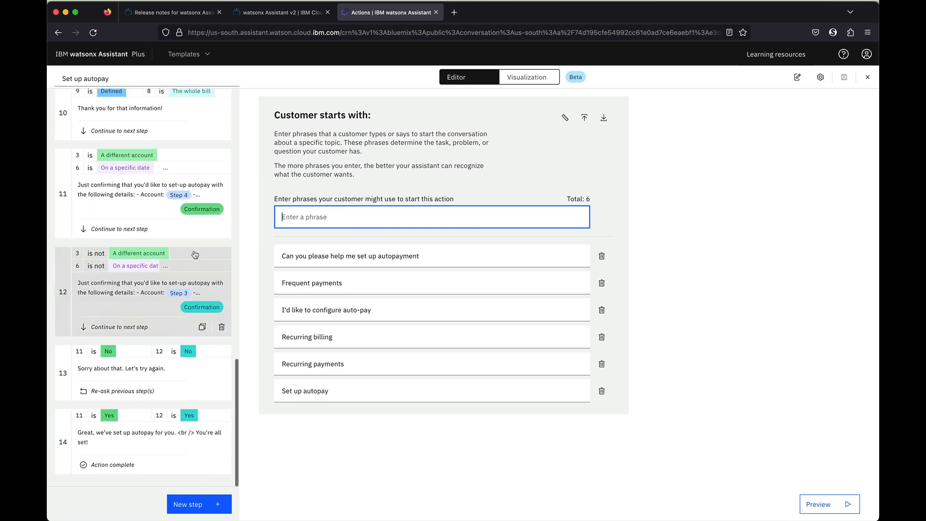
{"action": "scroll", "coordinate": [195, 253], "scroll_direction": "up", "scroll_amount": 10}
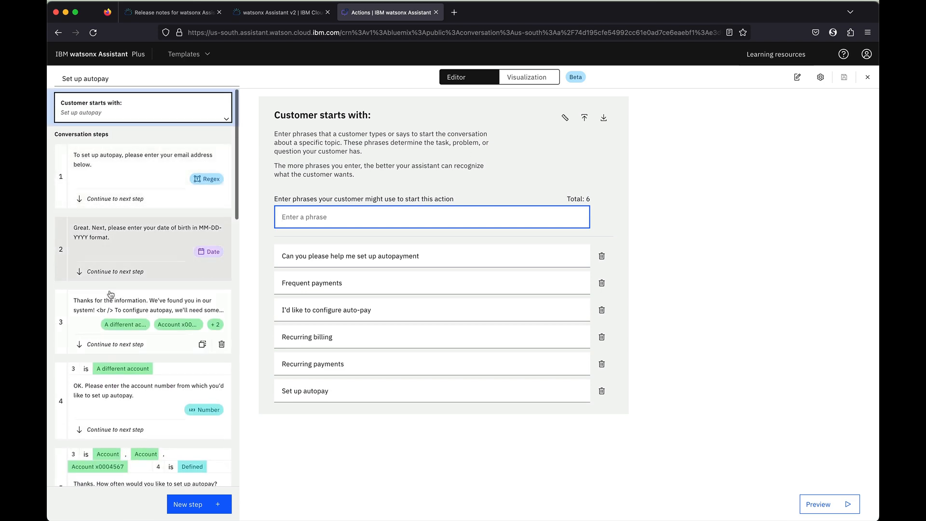
{"action": "scroll", "coordinate": [144, 241], "scroll_direction": "down", "scroll_amount": 4}
{"action": "left_click", "coordinate": [863, 83]}
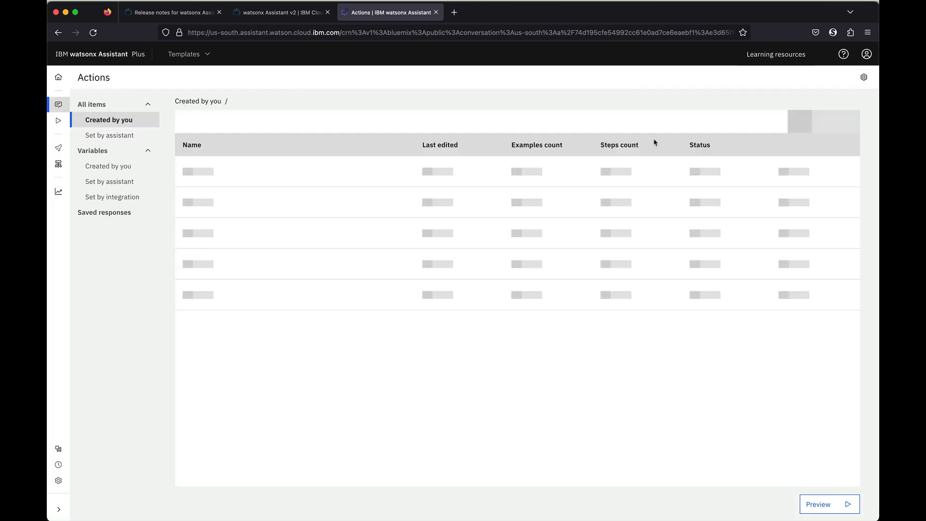
Switch watsonx Assistant to the empty Chunking Demo assistant, then go back to draw.io
{"action": "key", "text": "ctrl+Left"}
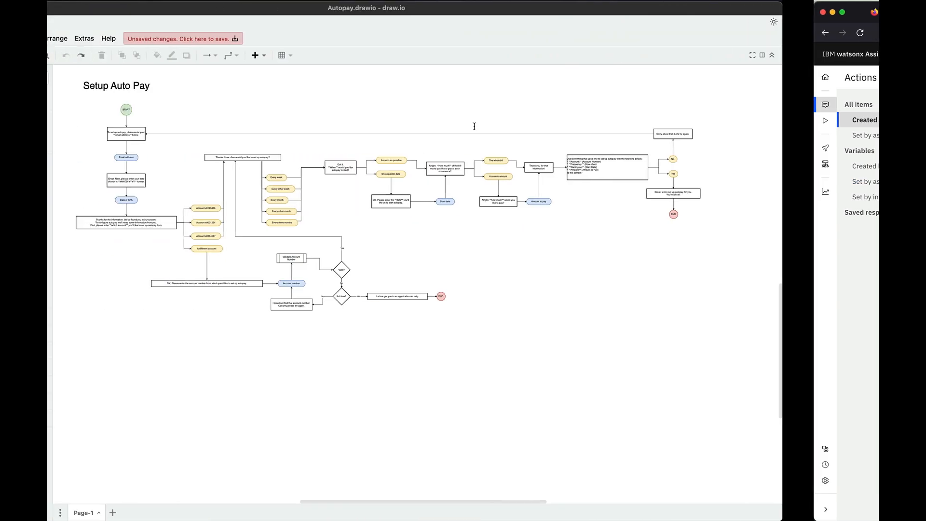
{"action": "key", "text": "ctrl+Right"}
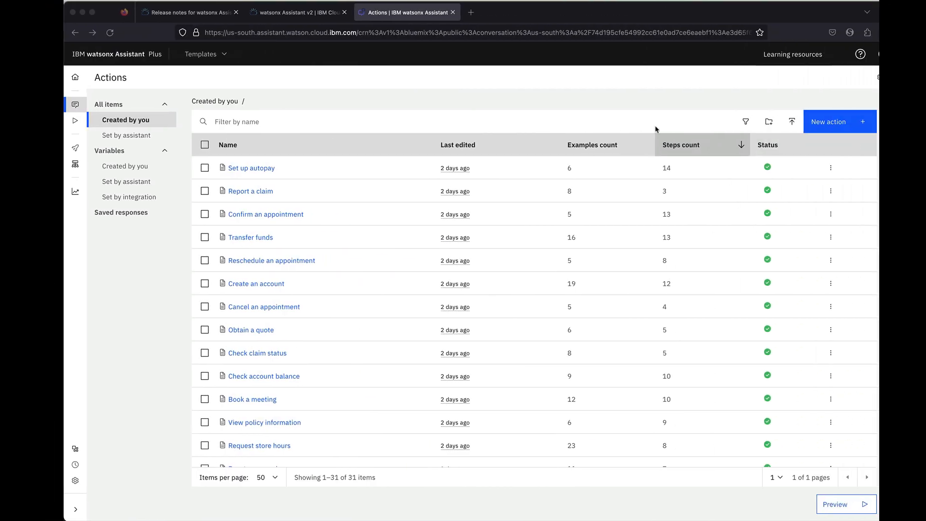
{"action": "left_click", "coordinate": [184, 55]}
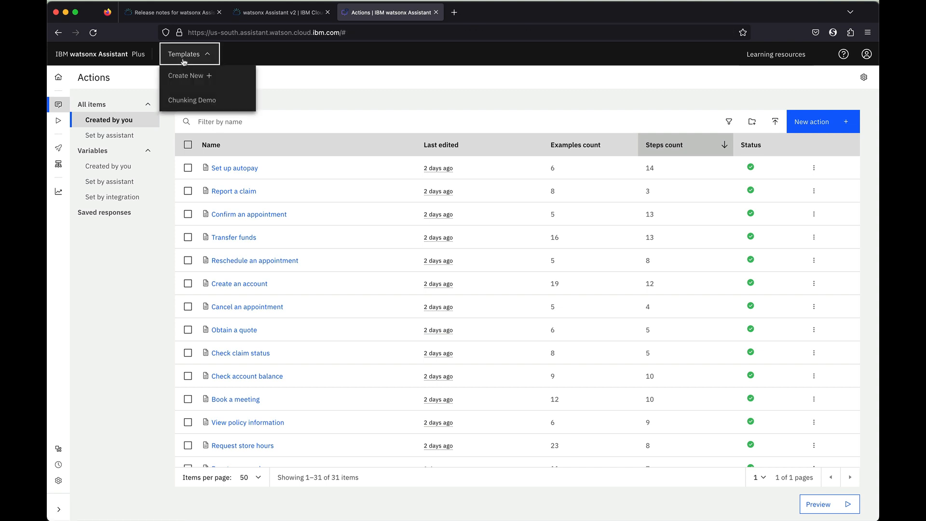
{"action": "left_click", "coordinate": [183, 99]}
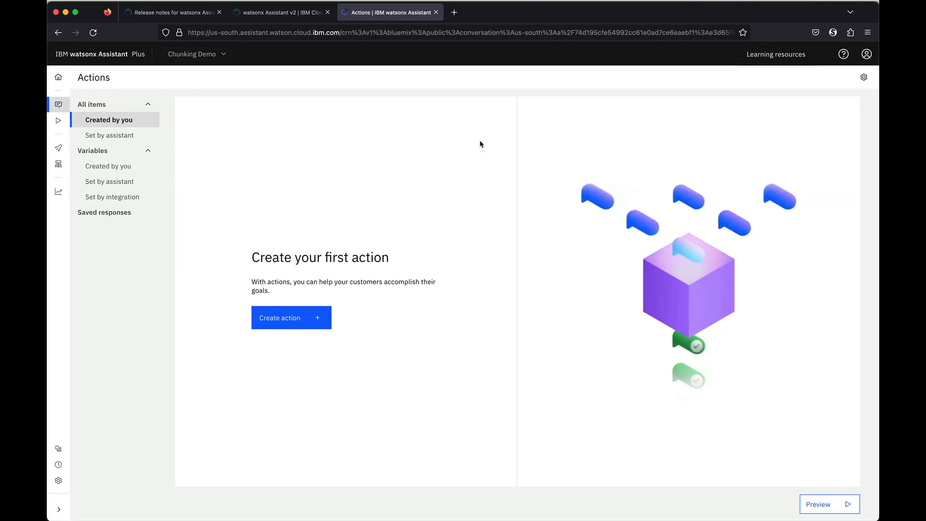
{"action": "key", "text": "ctrl+Left"}
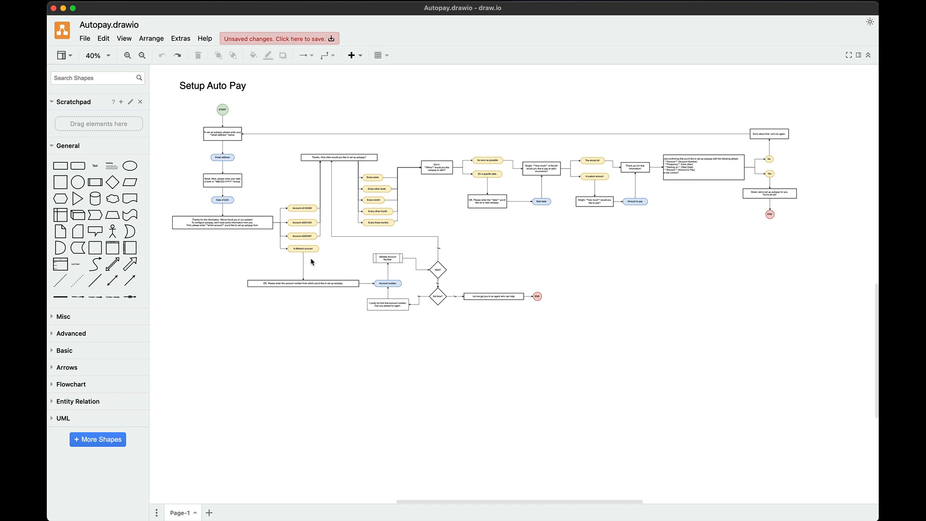
{"action": "scroll", "coordinate": [310, 262], "scroll_direction": "up", "scroll_amount": 2}
{"action": "scroll", "coordinate": [462, 280], "scroll_direction": "down", "scroll_amount": 3}
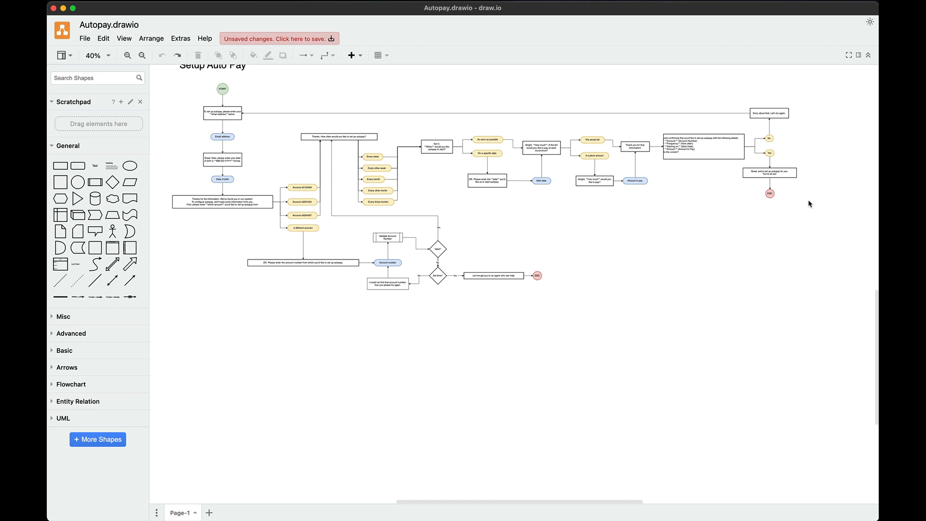
{"action": "scroll", "coordinate": [810, 203], "scroll_direction": "up", "scroll_amount": 2}
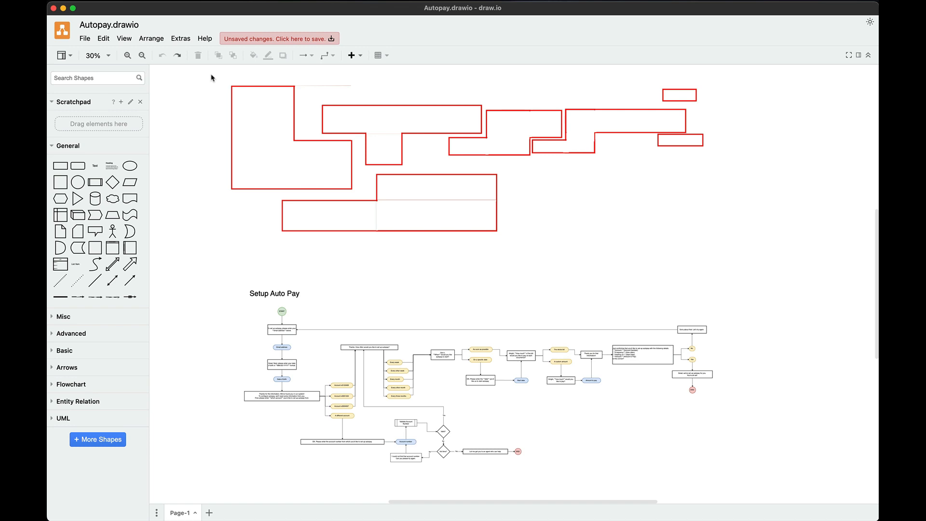
Select all the red outline shapes and send them to the back
{"action": "left_click_drag", "start_coordinate": [211, 77], "coordinate": [768, 260]}
{"action": "right_click", "coordinate": [477, 232]}
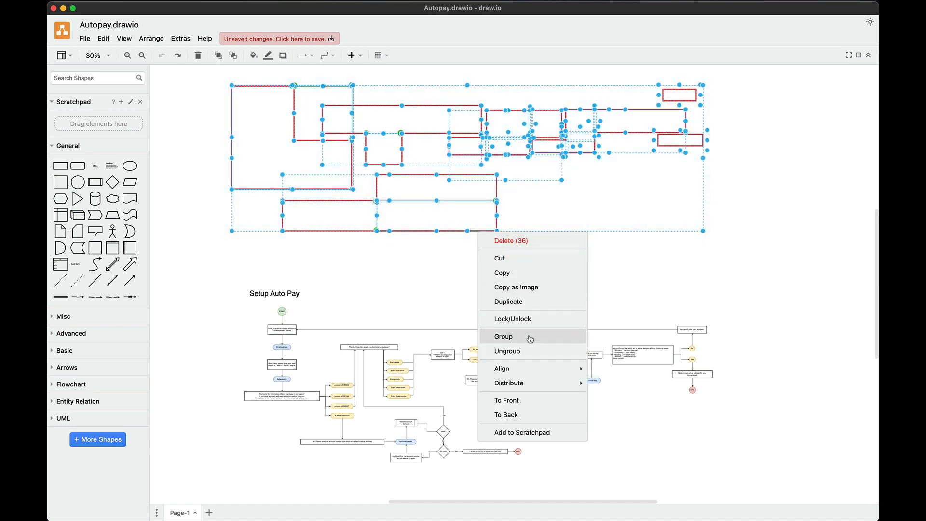
{"action": "key", "text": "Escape"}
{"action": "right_click", "coordinate": [478, 231]}
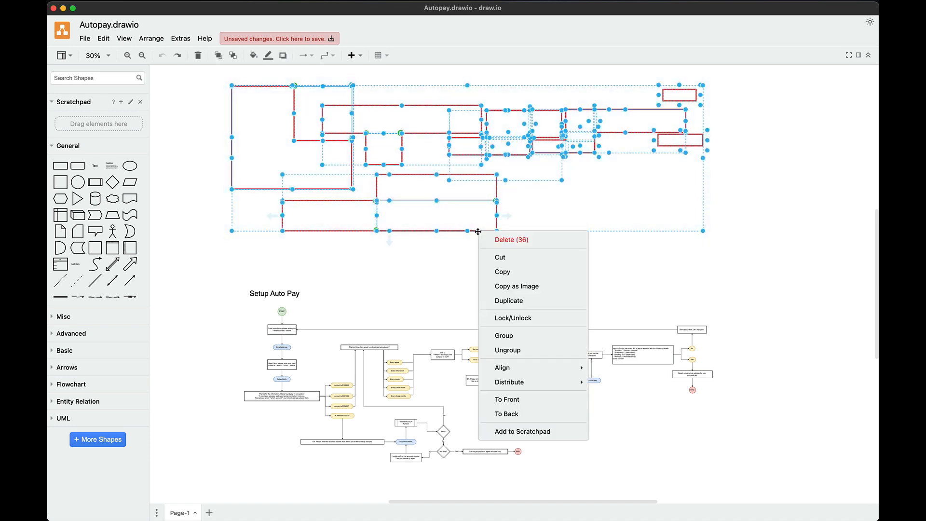
{"action": "mouse_move", "coordinate": [532, 388]}
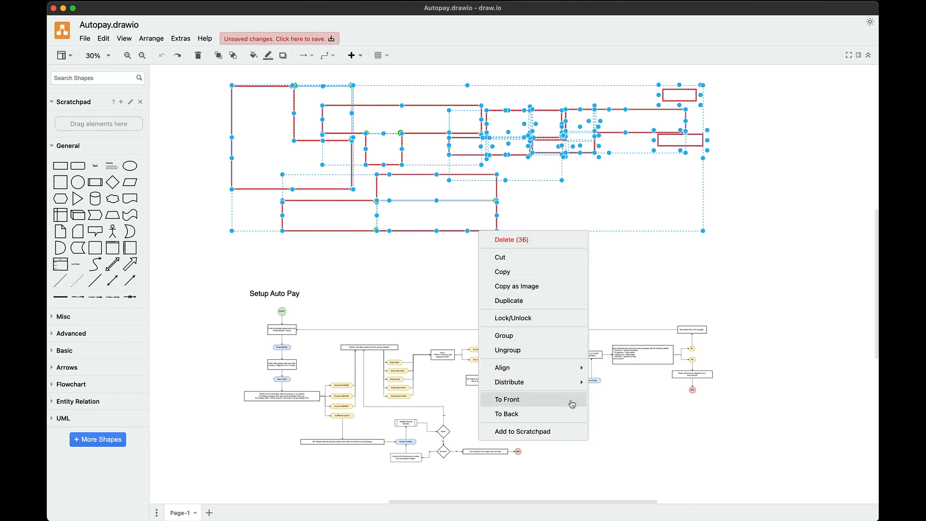
{"action": "left_click", "coordinate": [554, 414]}
Drag the red outlines down over the flowchart boxes and check the resulting chunks
{"action": "scroll", "coordinate": [533, 272], "scroll_direction": "down", "scroll_amount": 2}
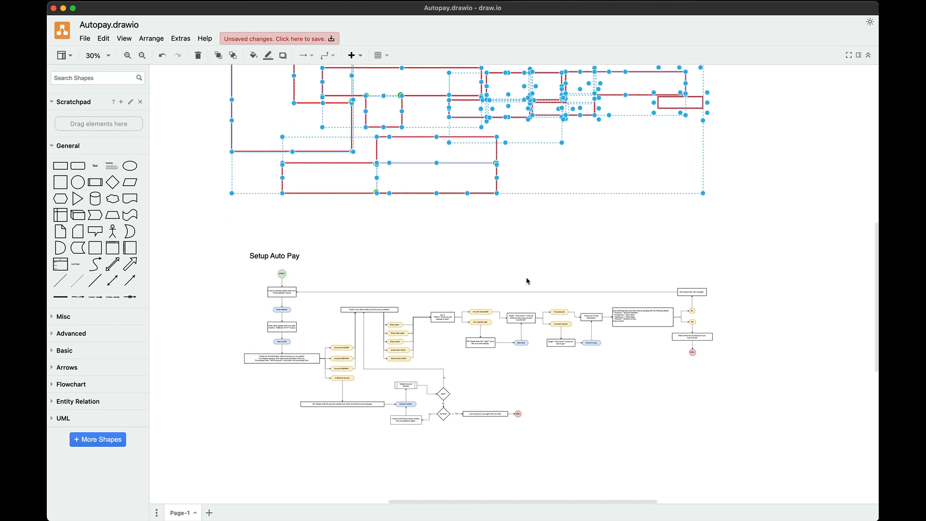
{"action": "left_click_drag", "start_coordinate": [528, 194], "coordinate": [537, 428]}
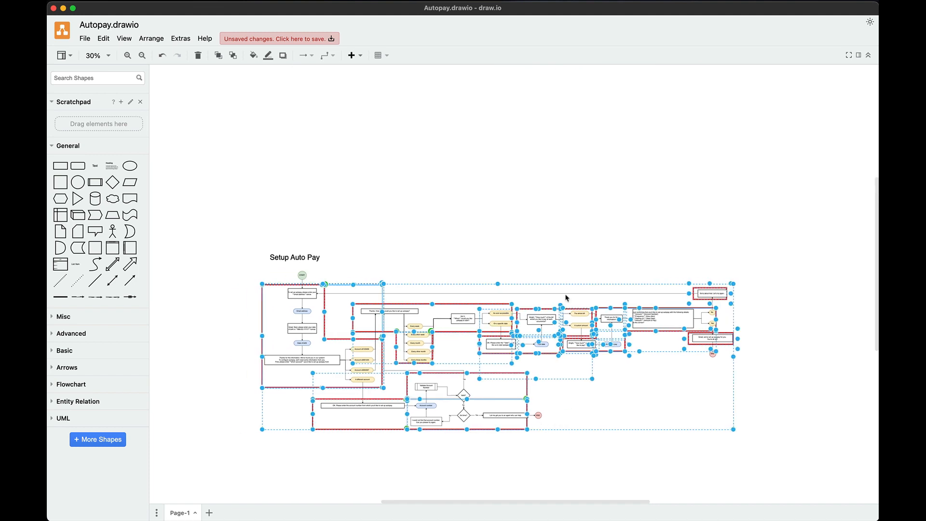
{"action": "left_click", "coordinate": [543, 273]}
{"action": "scroll", "coordinate": [459, 260], "scroll_direction": "down", "scroll_amount": 3}
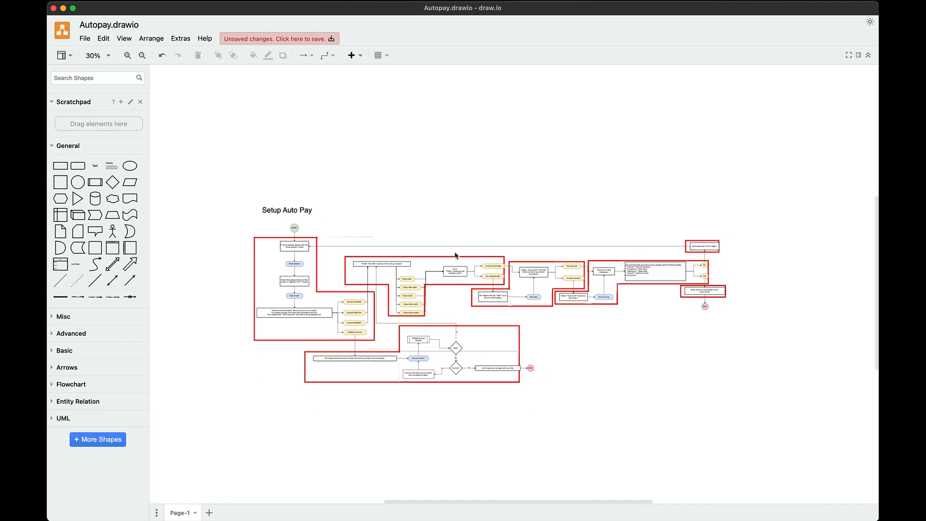
{"action": "scroll", "coordinate": [454, 251], "scroll_direction": "up", "scroll_amount": 4}
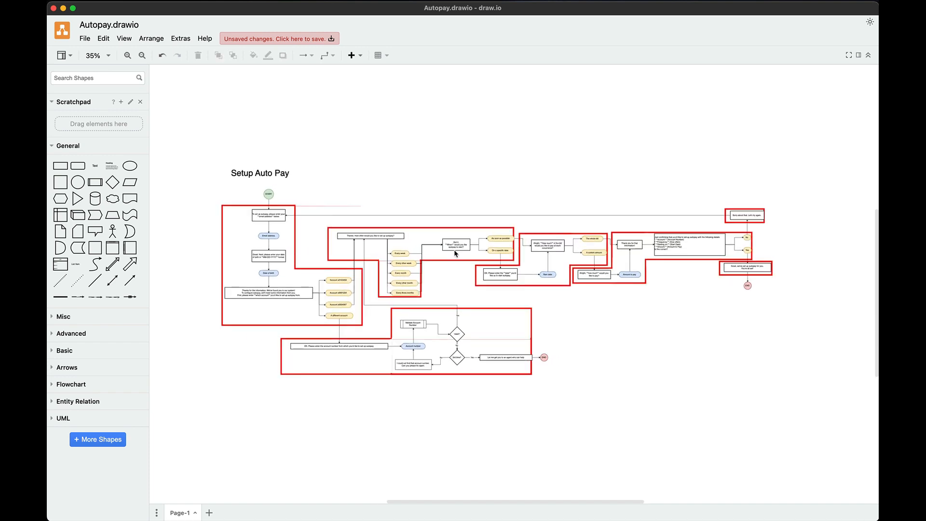
{"action": "scroll", "coordinate": [418, 175], "scroll_direction": "down", "scroll_amount": 2}
{"action": "scroll", "coordinate": [422, 168], "scroll_direction": "left", "scroll_amount": 5}
{"action": "scroll", "coordinate": [421, 164], "scroll_direction": "right", "scroll_amount": 7}
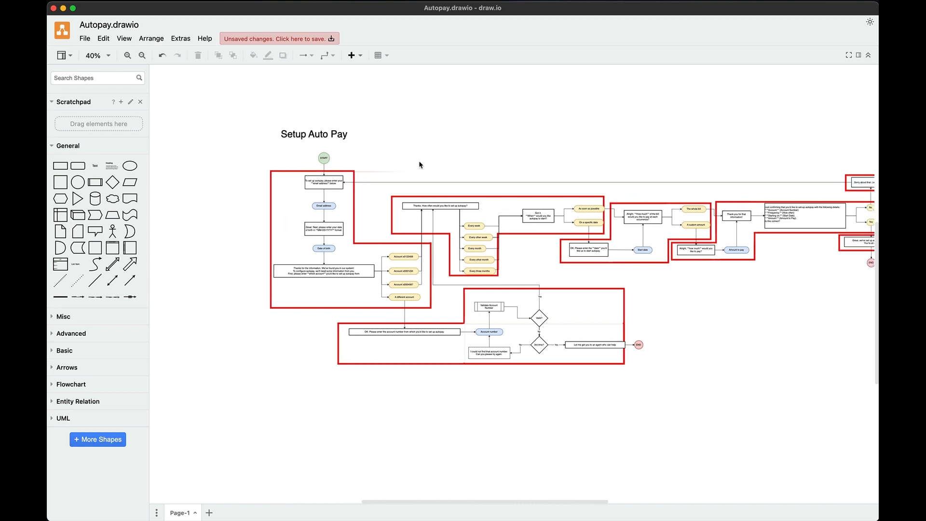
{"action": "scroll", "coordinate": [425, 164], "scroll_direction": "left", "scroll_amount": 3}
{"action": "scroll", "coordinate": [426, 163], "scroll_direction": "down", "scroll_amount": 2}
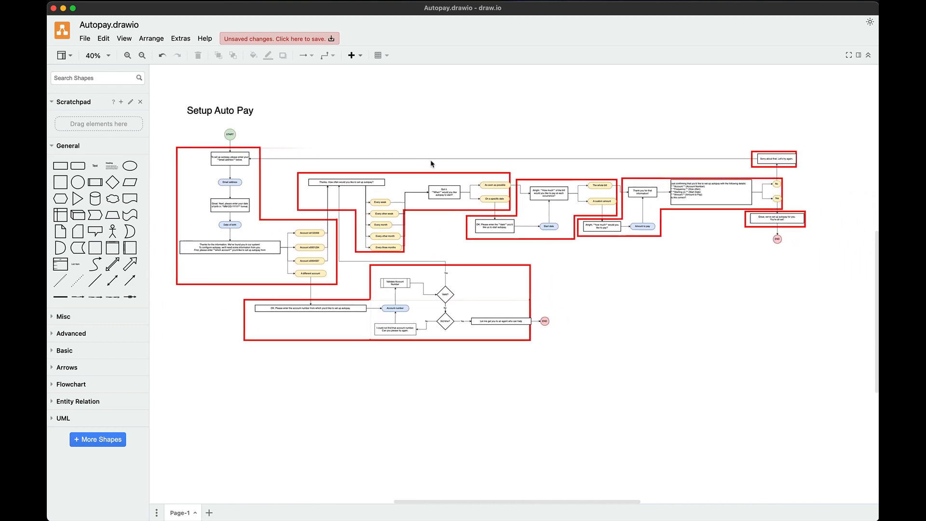
{"action": "scroll", "coordinate": [434, 163], "scroll_direction": "left", "scroll_amount": 2}
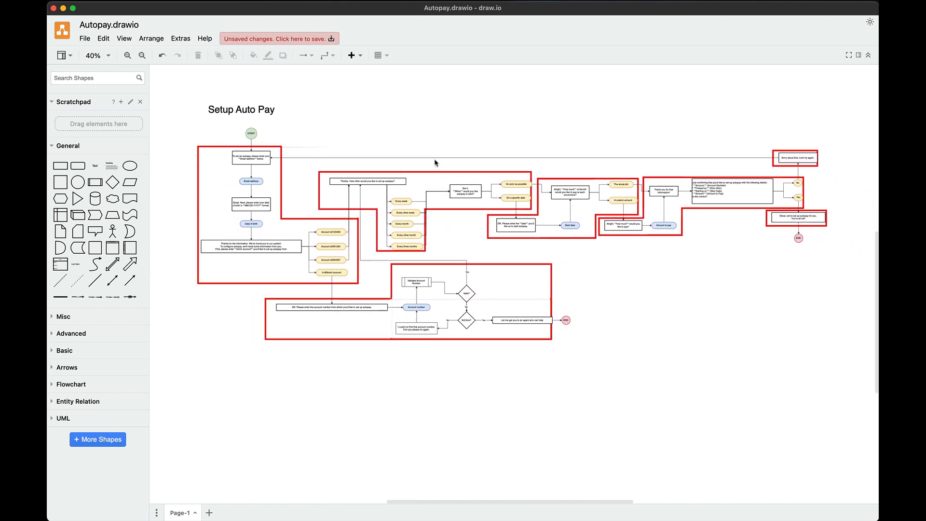
{"action": "scroll", "coordinate": [436, 162], "scroll_direction": "down", "scroll_amount": 2}
{"action": "left_click", "coordinate": [436, 161]}
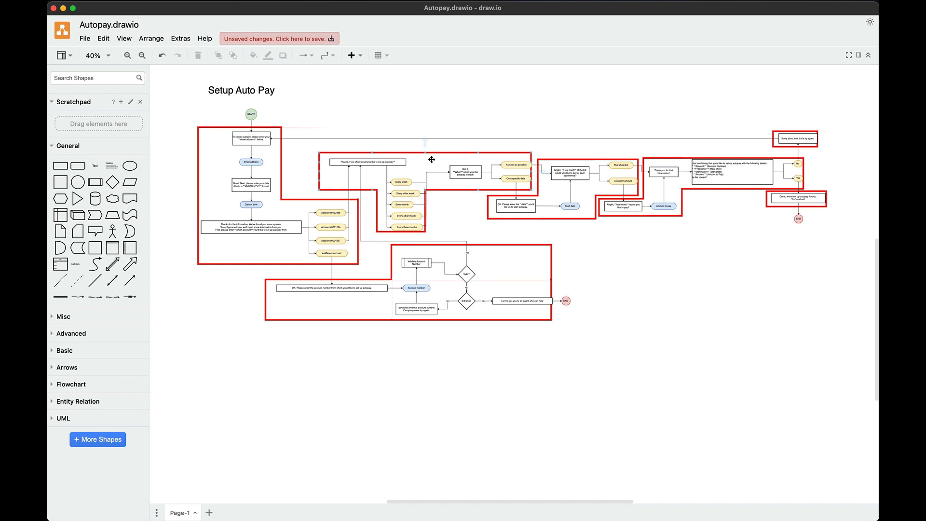
Add a '1' text label by the first red chunk with a 60 pt font size
{"action": "left_click", "coordinate": [177, 135]}
{"action": "right_click", "coordinate": [178, 132]}
{"action": "left_click", "coordinate": [175, 130]}
{"action": "double_click", "coordinate": [175, 132]}
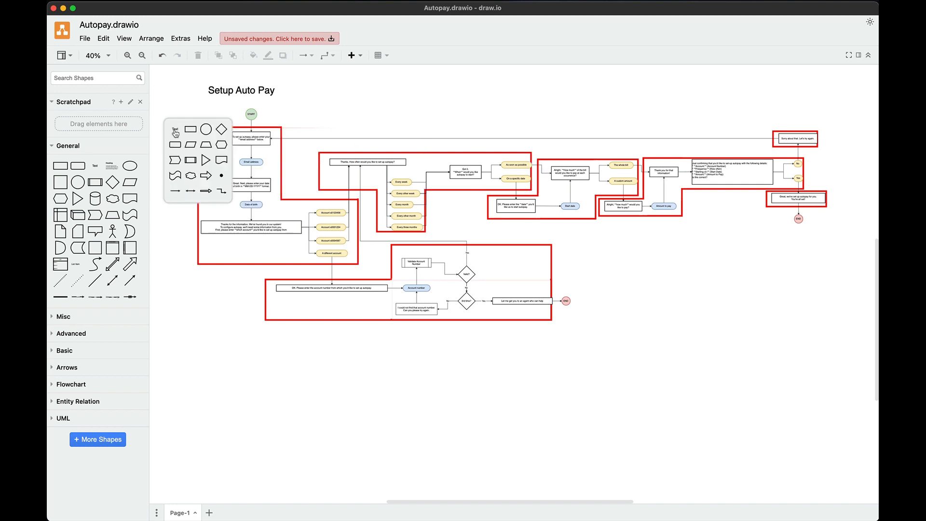
{"action": "left_click", "coordinate": [176, 131]}
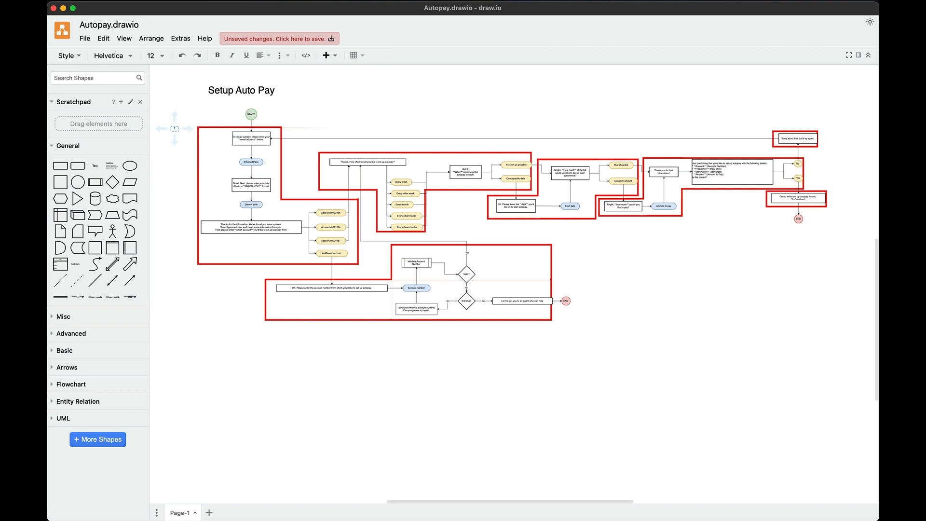
{"action": "left_click", "coordinate": [858, 56]}
{"action": "double_click", "coordinate": [852, 129]}
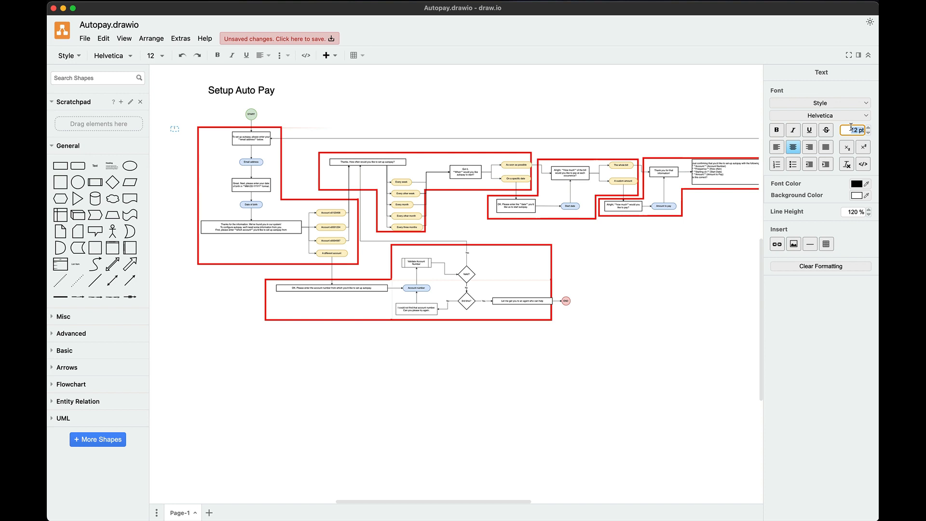
{"action": "type", "text": "60"}
{"action": "key", "text": "Return"}
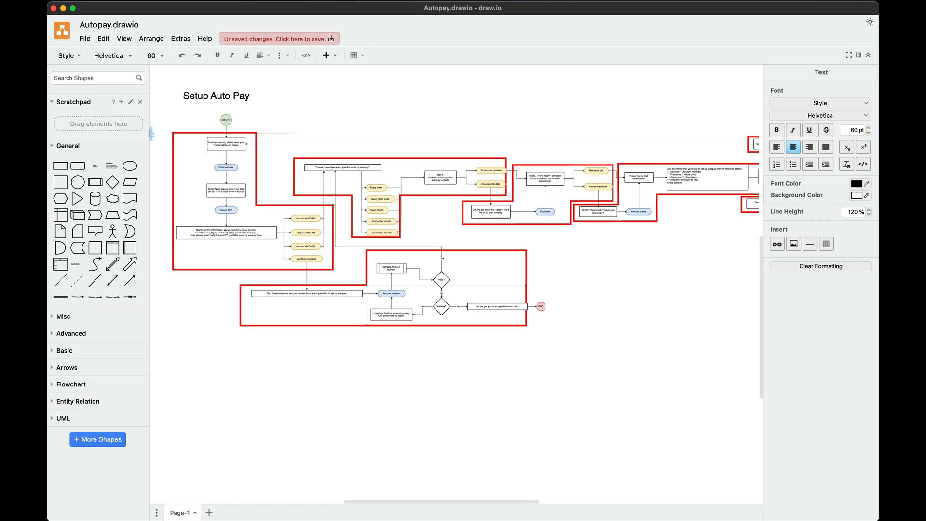
Place the 1 label right next to chunk 1
{"action": "left_click", "coordinate": [859, 56]}
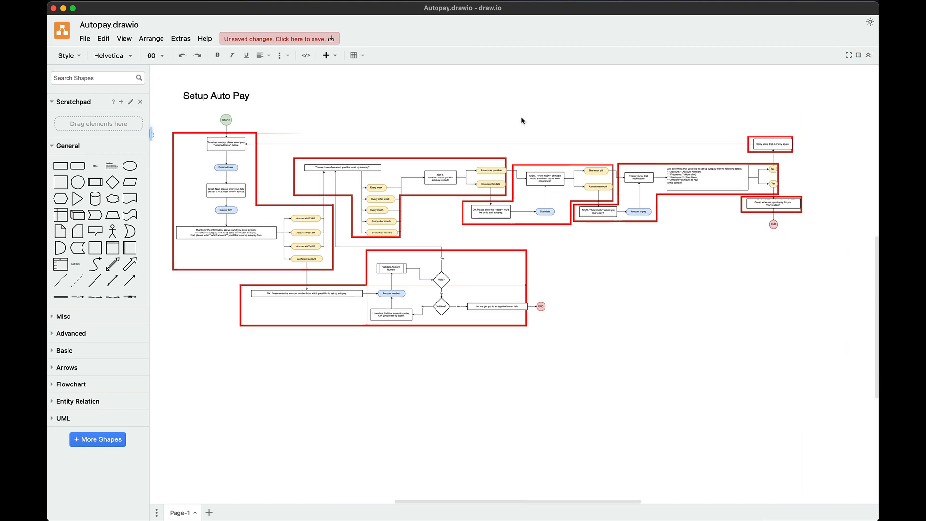
{"action": "scroll", "coordinate": [521, 120], "scroll_direction": "left", "scroll_amount": 2}
{"action": "scroll", "coordinate": [518, 119], "scroll_direction": "right", "scroll_amount": 1}
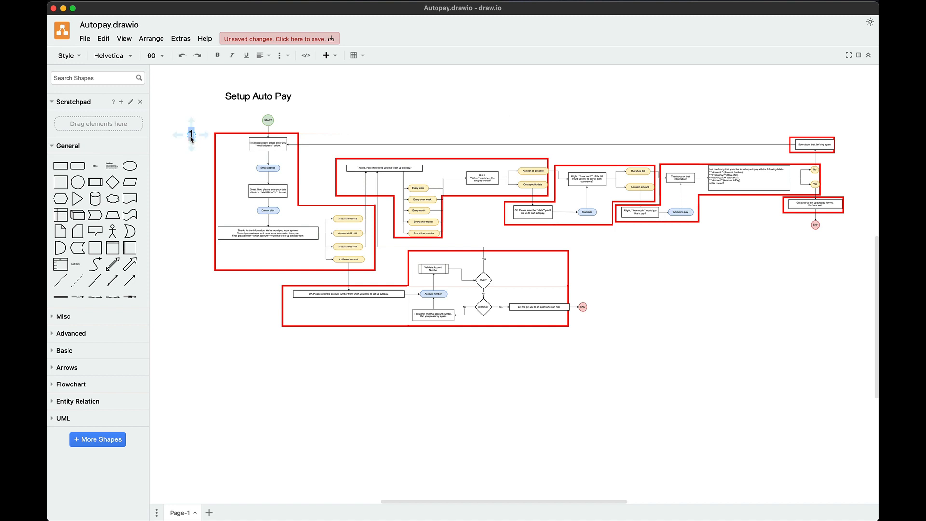
{"action": "left_click", "coordinate": [197, 108]}
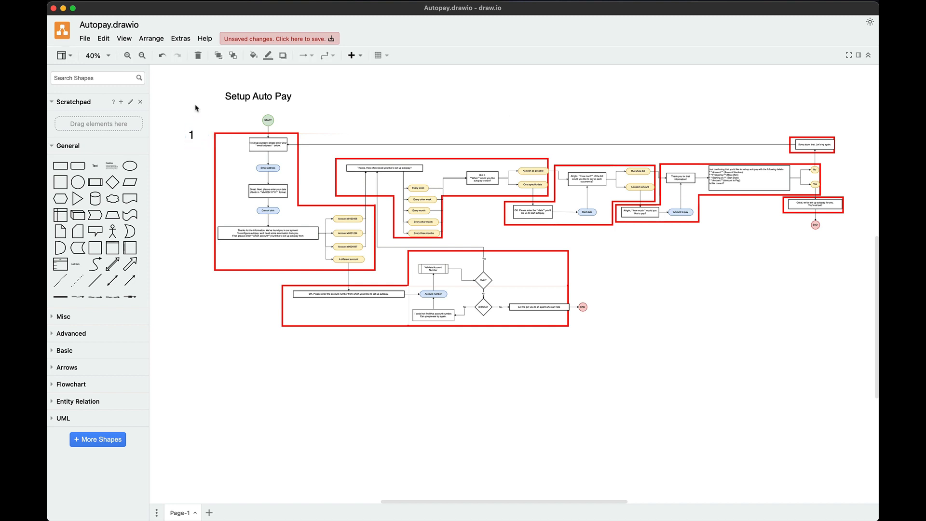
{"action": "left_click_drag", "start_coordinate": [192, 136], "coordinate": [222, 361]}
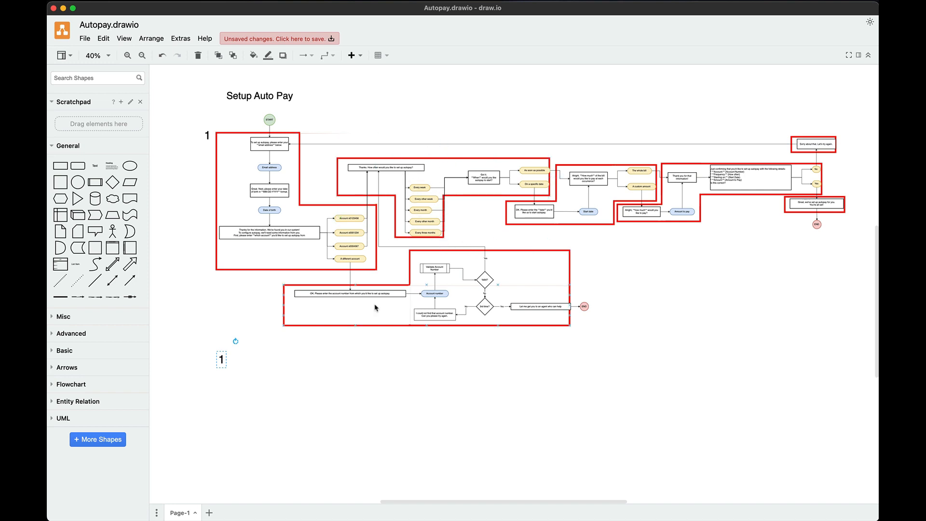
Create labels 2 and 3 beside chunks 2 and 3, undoing an accidental diagram move
{"action": "double_click", "coordinate": [222, 359]}
{"action": "type", "text": "2"}
{"action": "left_click", "coordinate": [241, 375]}
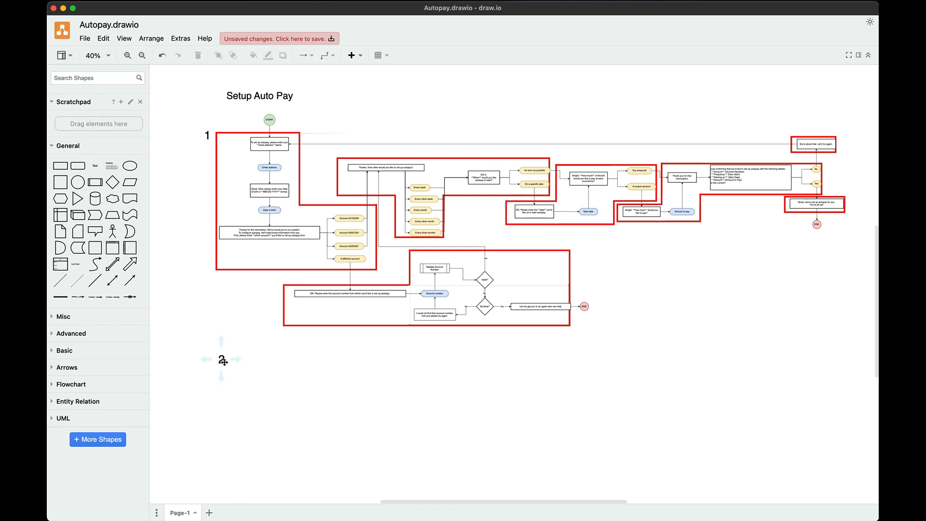
{"action": "left_click_drag", "start_coordinate": [221, 362], "coordinate": [352, 146]}
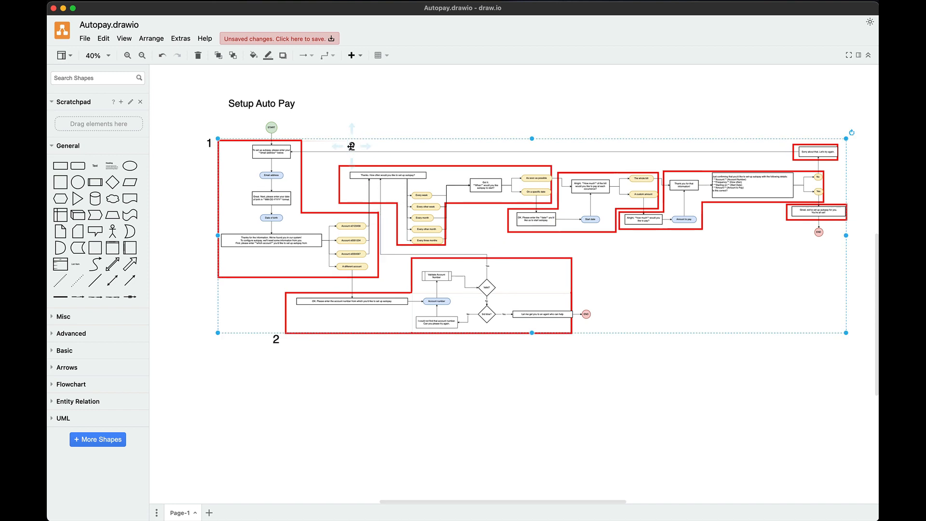
{"action": "double_click", "coordinate": [355, 150]}
{"action": "type", "text": "3"}
{"action": "left_click", "coordinate": [423, 128]}
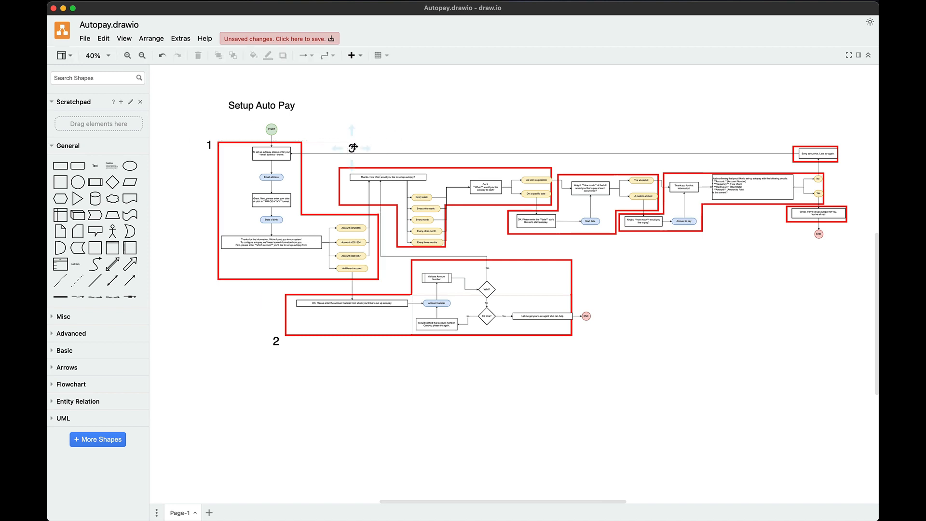
{"action": "left_click_drag", "start_coordinate": [351, 149], "coordinate": [351, 159]}
{"action": "key", "text": "super+z"}
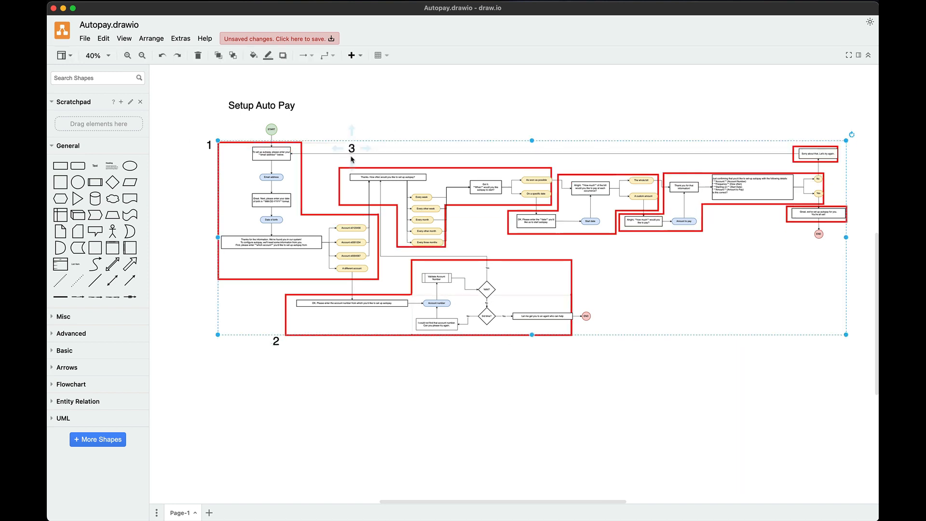
{"action": "left_click", "coordinate": [347, 141]}
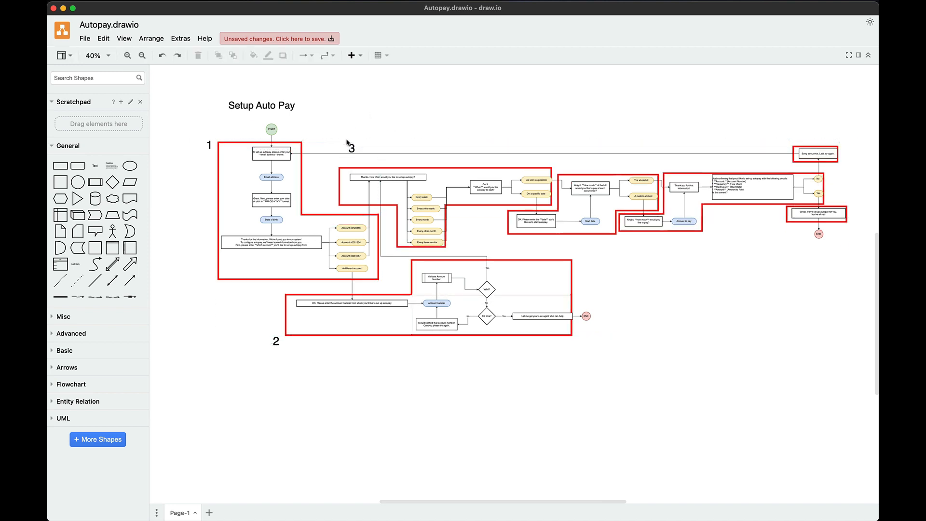
Paste and renumber labels 4 and 5 above chunks 4 and 5
{"action": "key", "text": "super+v"}
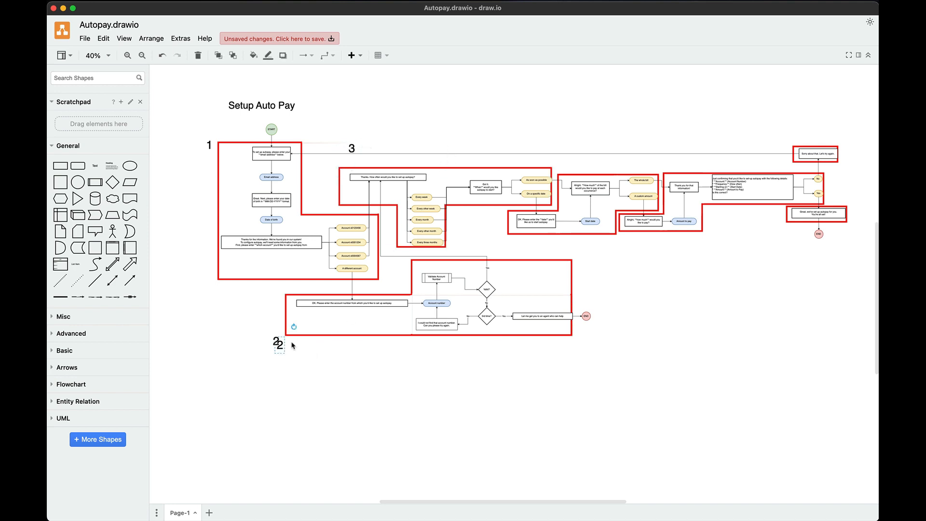
{"action": "left_click_drag", "start_coordinate": [280, 345], "coordinate": [566, 161]}
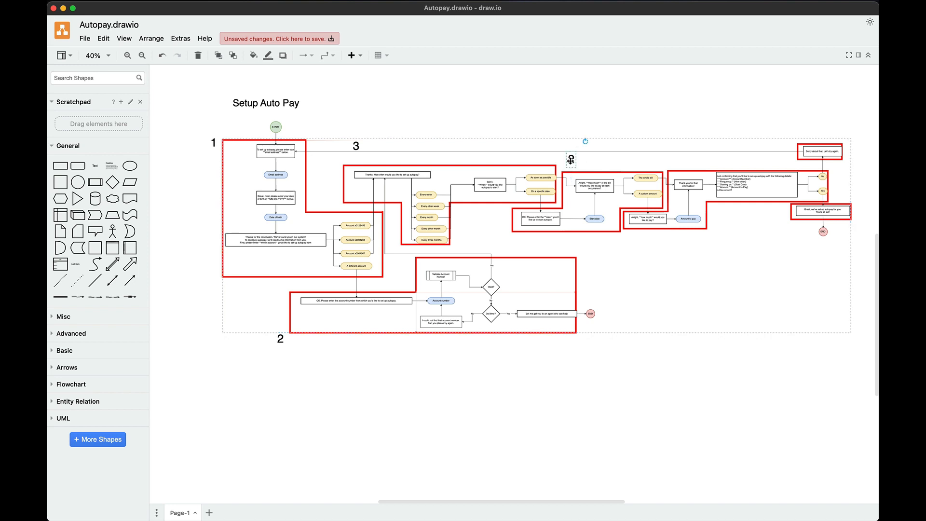
{"action": "double_click", "coordinate": [571, 161]}
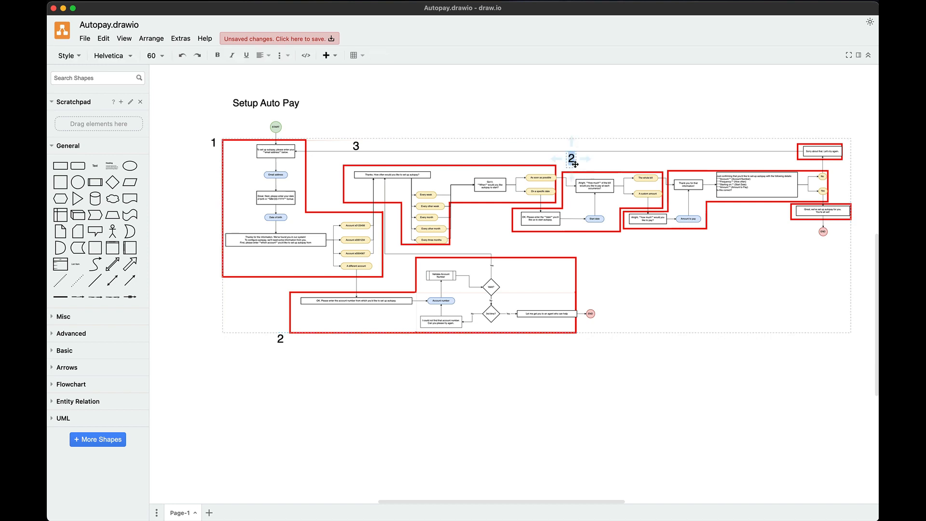
{"action": "left_click", "coordinate": [692, 385]}
{"action": "key", "text": "super+v"}
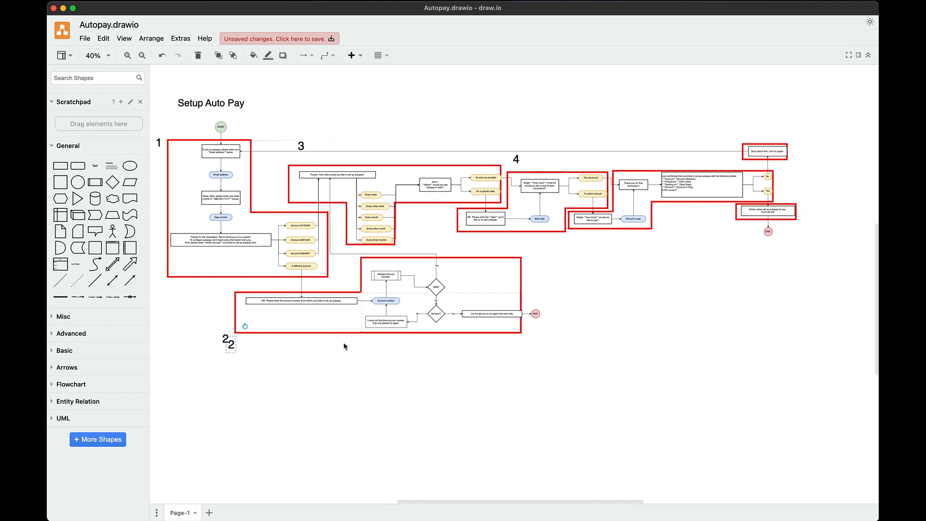
{"action": "left_click_drag", "start_coordinate": [233, 344], "coordinate": [619, 162]}
{"action": "double_click", "coordinate": [619, 160]}
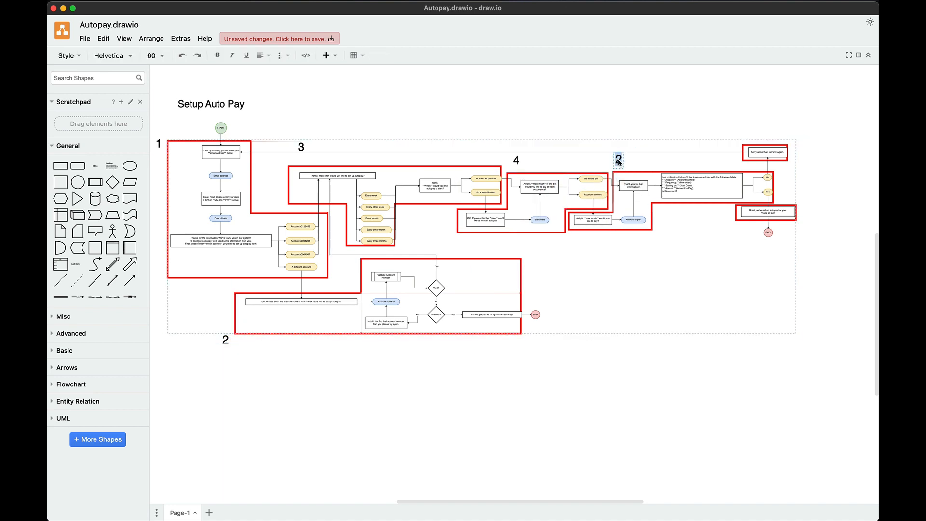
{"action": "type", "text": "5"}
{"action": "left_click", "coordinate": [651, 386]}
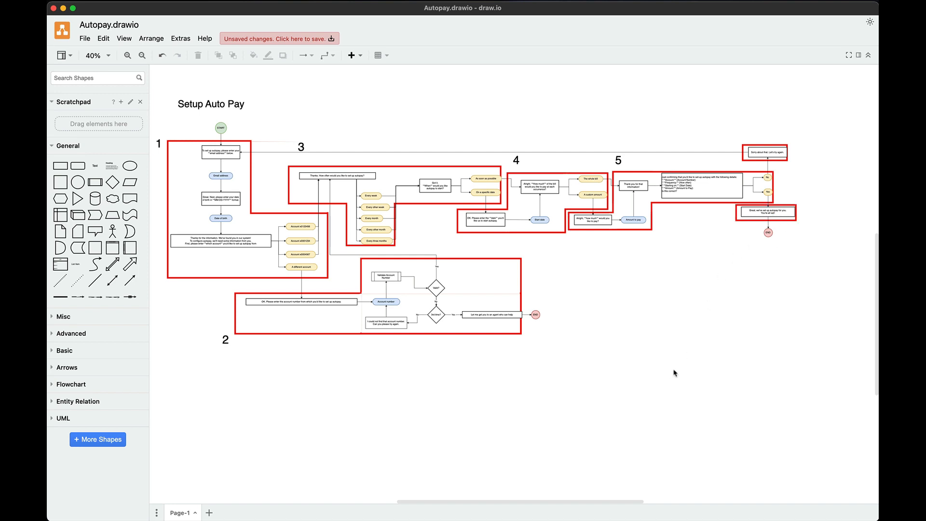
Add label 6 above the Sorry box and label 7 beside the final Great box
{"action": "key", "text": "ctrl+v"}
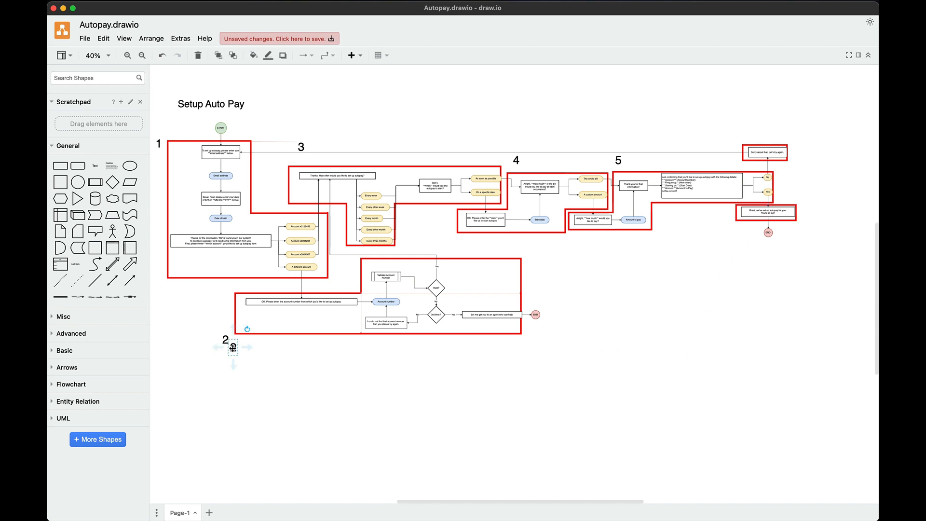
{"action": "left_click_drag", "start_coordinate": [233, 348], "coordinate": [797, 136]}
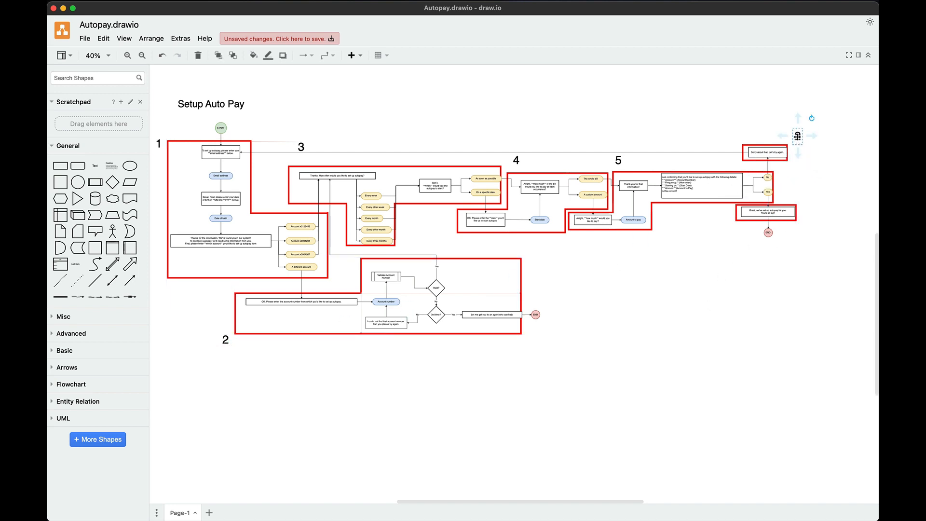
{"action": "double_click", "coordinate": [797, 136]}
{"action": "type", "text": "6"}
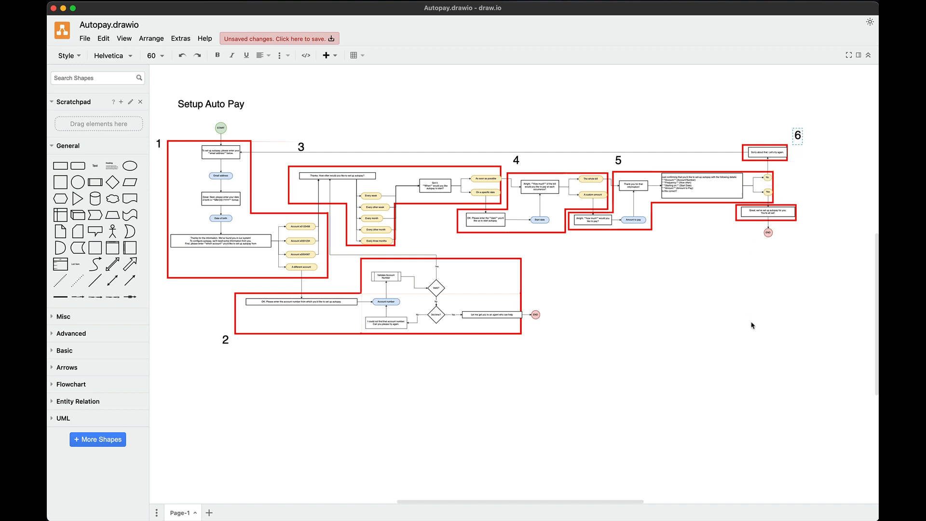
{"action": "left_click", "coordinate": [751, 322]}
{"action": "left_click", "coordinate": [799, 143]}
{"action": "key", "text": "ctrl+c"}
{"action": "key", "text": "ctrl+v"}
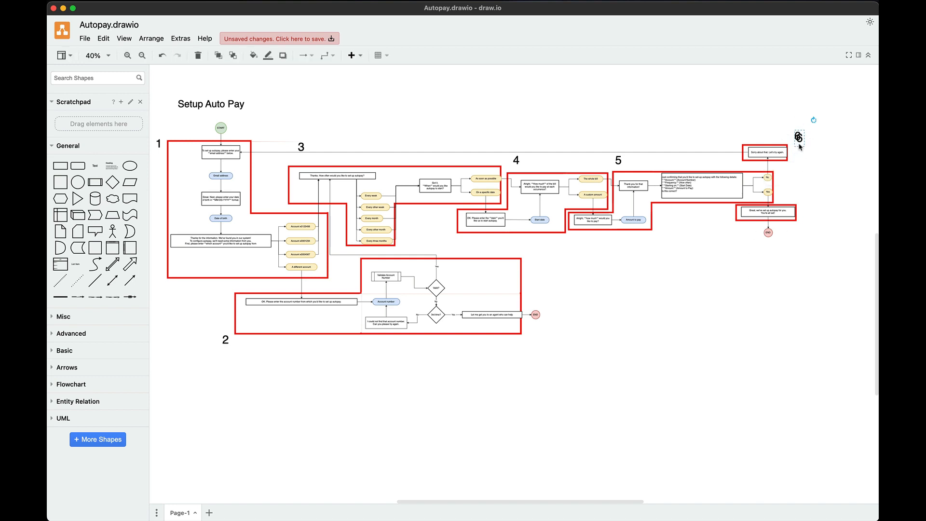
{"action": "left_click_drag", "start_coordinate": [799, 142], "coordinate": [805, 222]}
{"action": "double_click", "coordinate": [805, 219]}
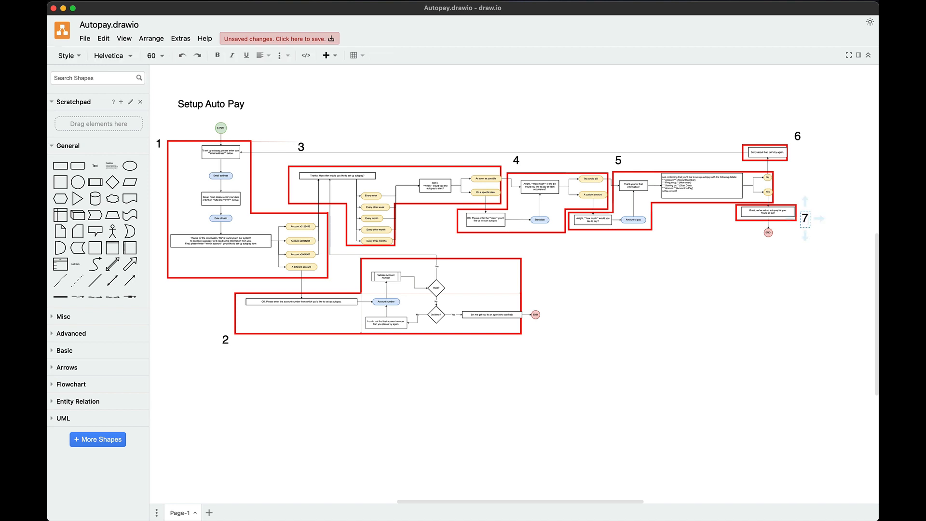
{"action": "type", "text": "7"}
{"action": "left_click", "coordinate": [822, 248]}
{"action": "scroll", "coordinate": [828, 256], "scroll_direction": "left", "scroll_amount": 3}
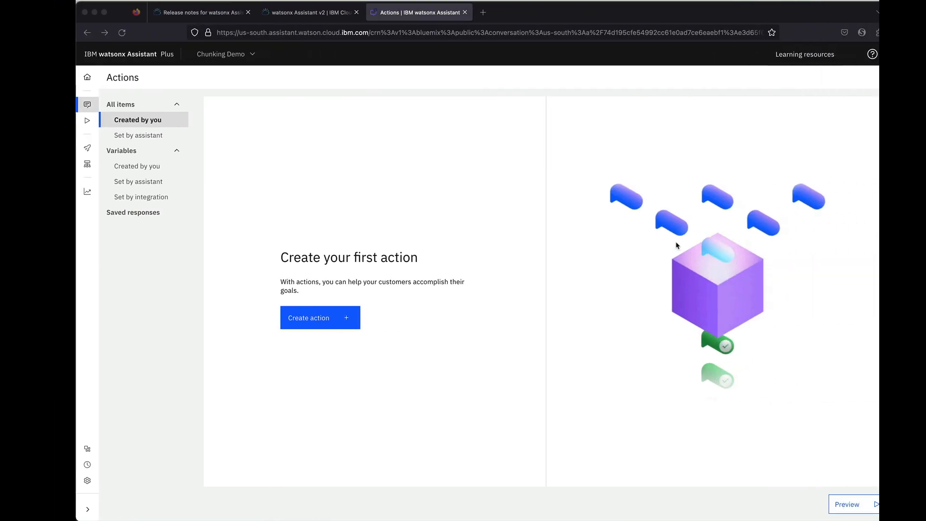
Create a from-scratch action triggered by the customer phrase 'Setup autopay'
{"action": "left_click", "coordinate": [291, 326]}
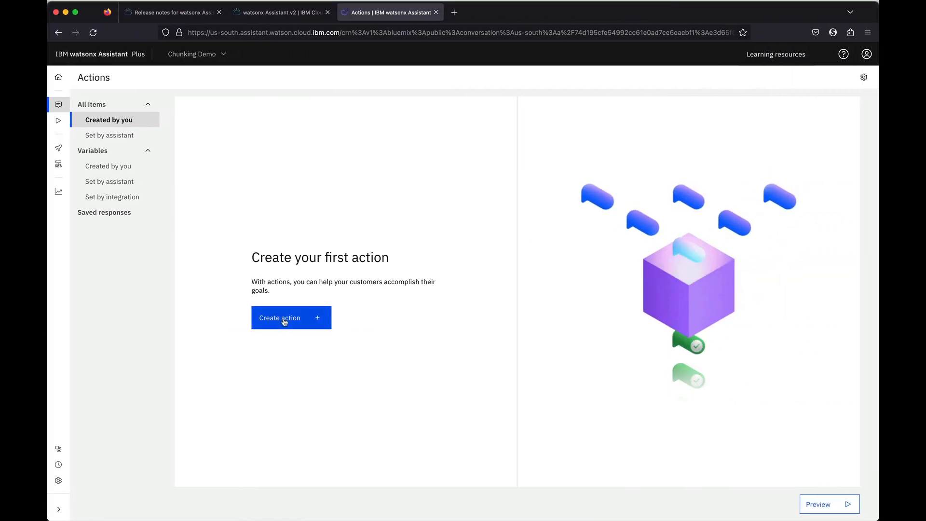
{"action": "left_click", "coordinate": [401, 266]}
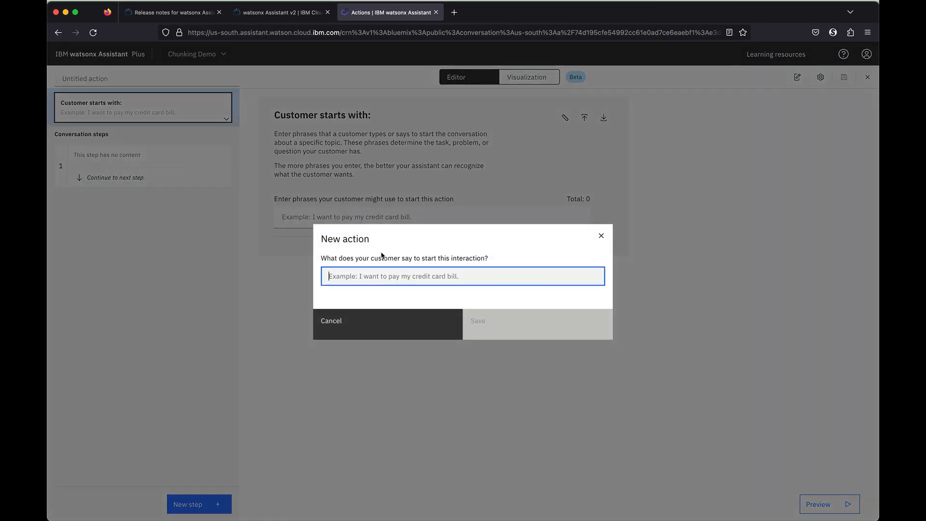
{"action": "type", "text": "Setup autopay"}
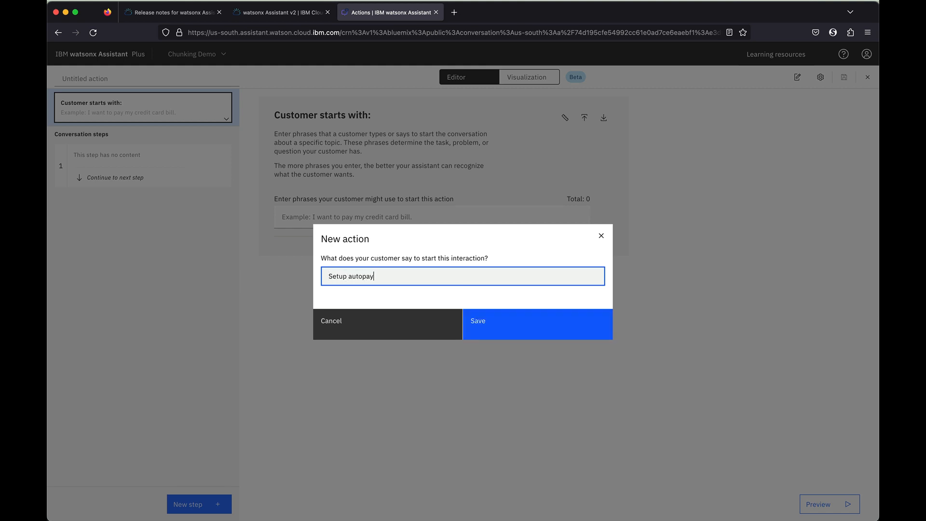
{"action": "key", "text": "Return"}
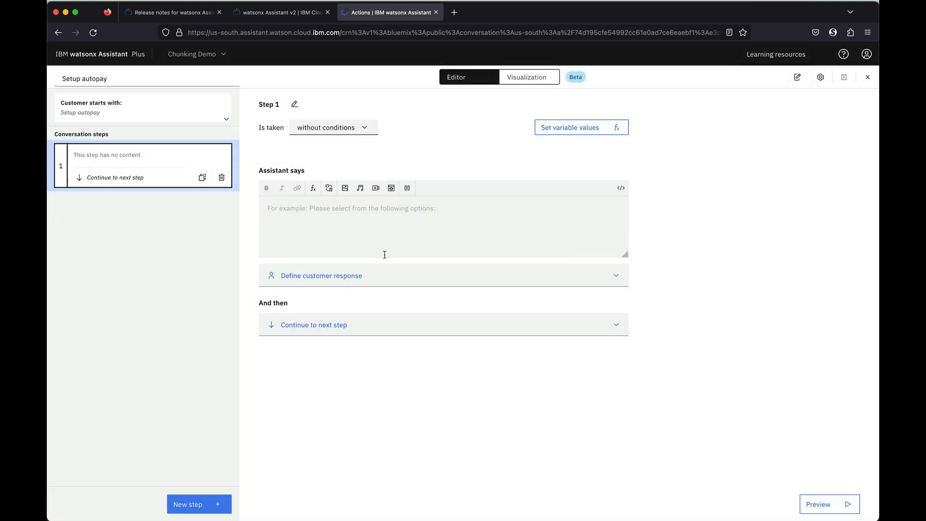
{"action": "key", "text": "ctrl+Left"}
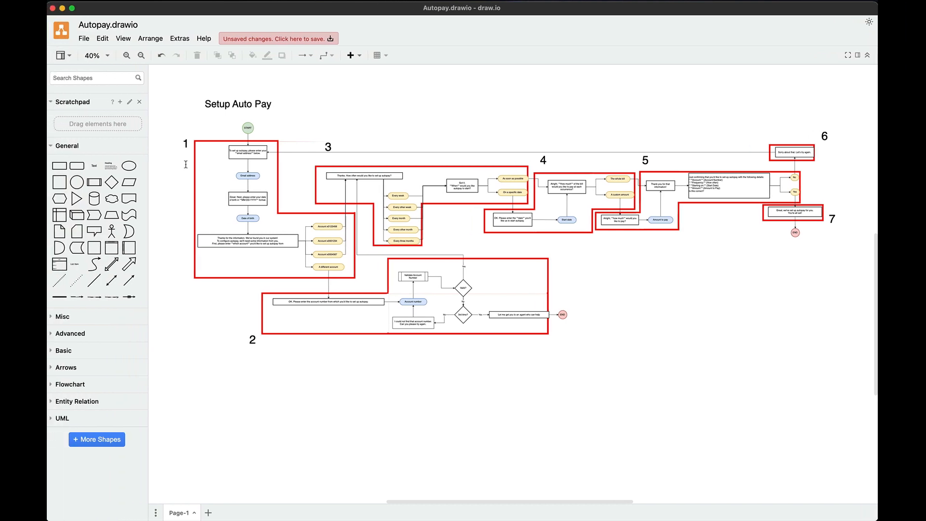
Lock then unlock all diagram shapes, and copy the email-address prompt from the first box
{"action": "scroll", "coordinate": [210, 156], "scroll_direction": "up", "scroll_amount": 5}
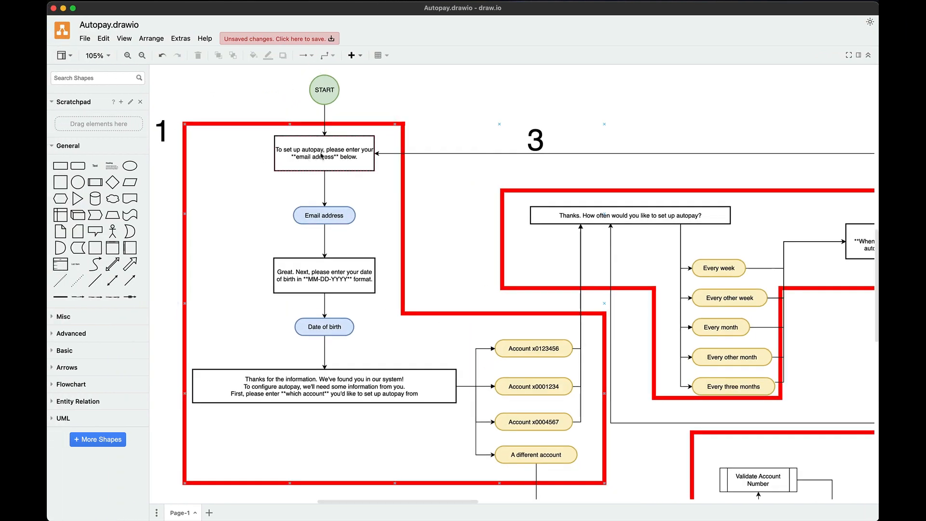
{"action": "right_click", "coordinate": [321, 156]}
{"action": "key", "text": "super+a"}
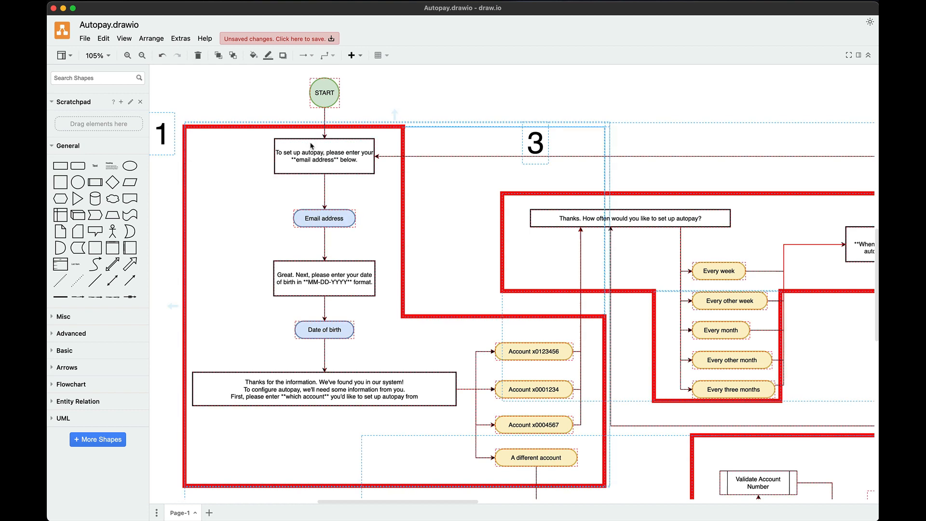
{"action": "right_click", "coordinate": [314, 145]}
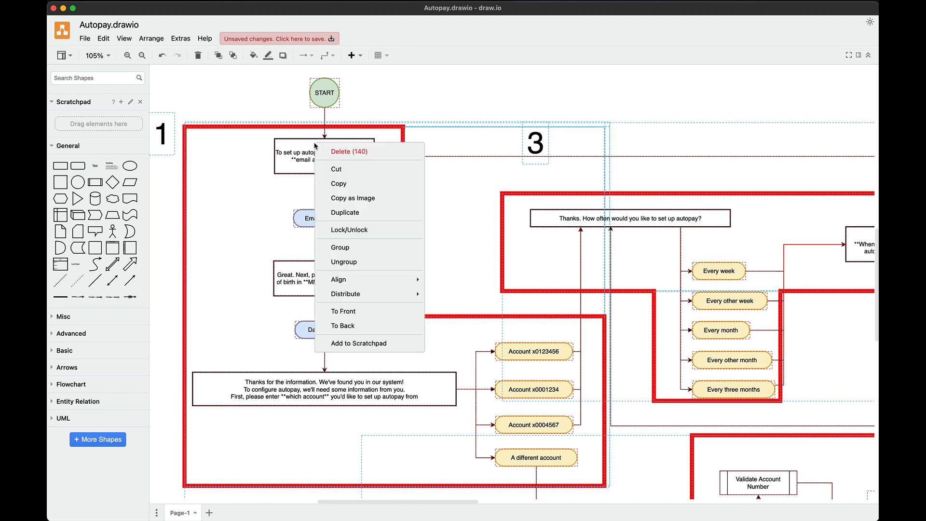
{"action": "left_click", "coordinate": [341, 231]}
{"action": "right_click", "coordinate": [322, 159]}
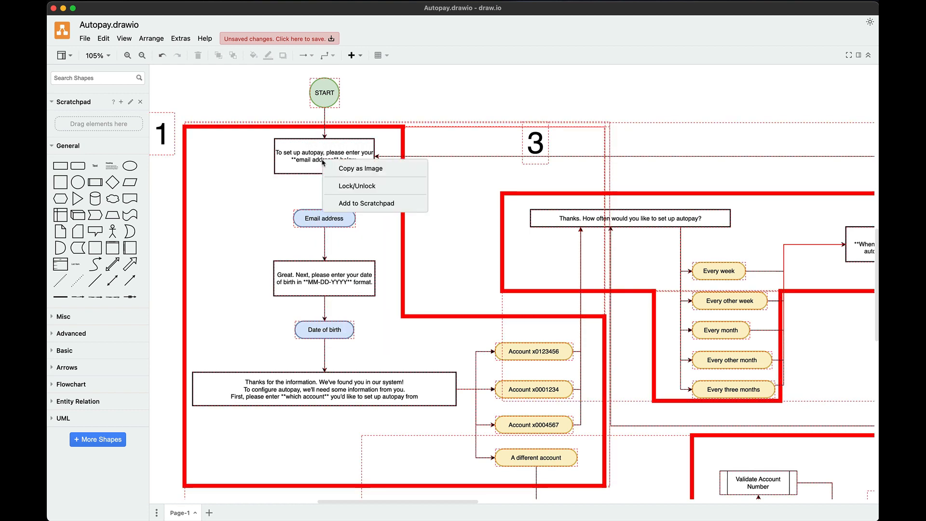
{"action": "left_click", "coordinate": [340, 188]}
{"action": "double_click", "coordinate": [311, 159]}
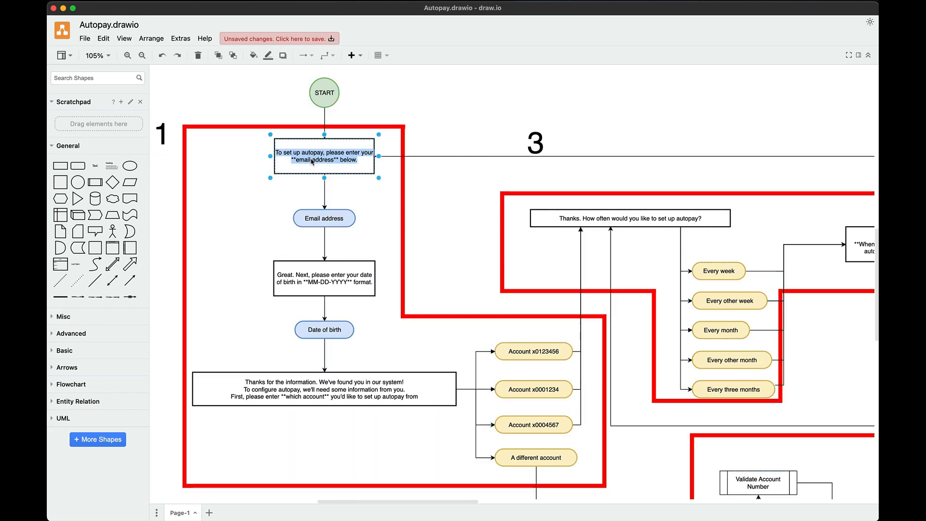
{"action": "key", "text": "ctrl+Right"}
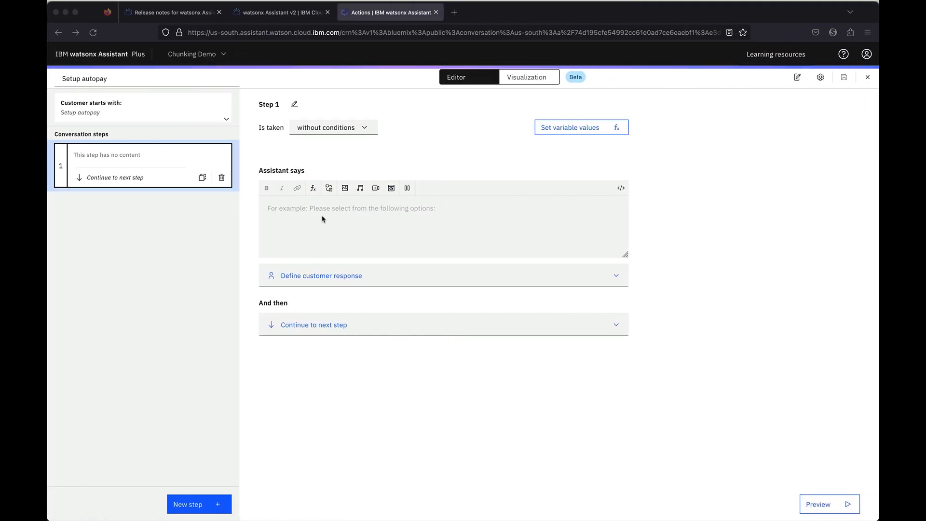
Paste the email-address prompt into Step 1's assistant message
{"action": "left_click", "coordinate": [319, 211]}
{"action": "key", "text": "super+v"}
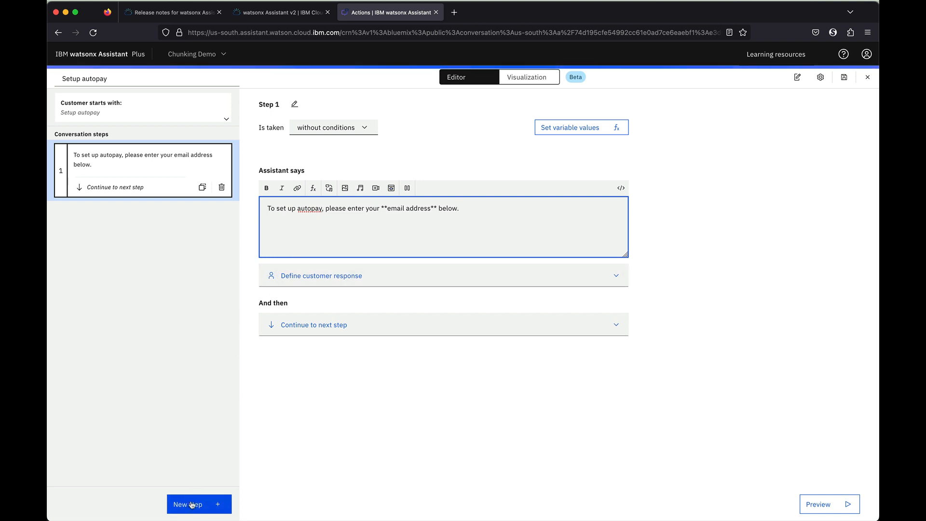
{"action": "key", "text": "ctrl+Left"}
{"action": "key", "text": "ctrl+Right"}
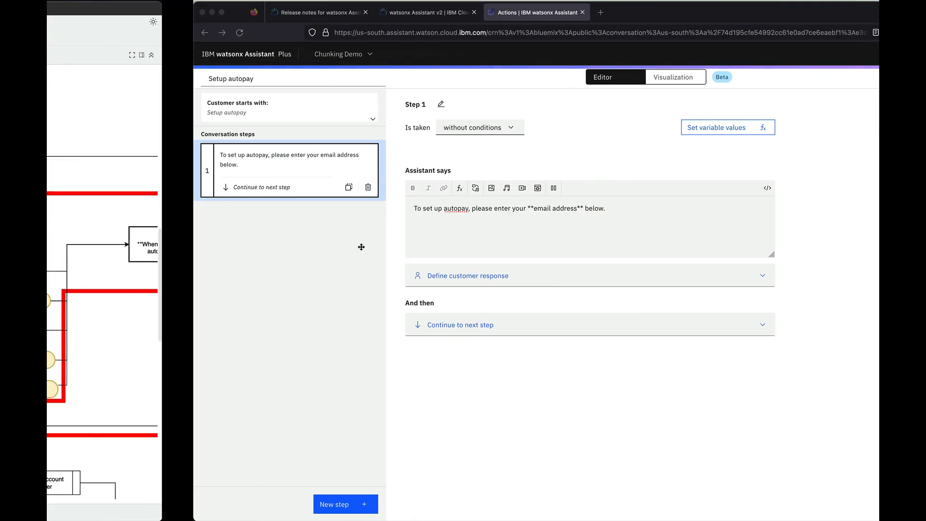
Give Step 1 an Email regex customer response, add Step 2, and grab the date-of-birth prompt
{"action": "left_click", "coordinate": [359, 275]}
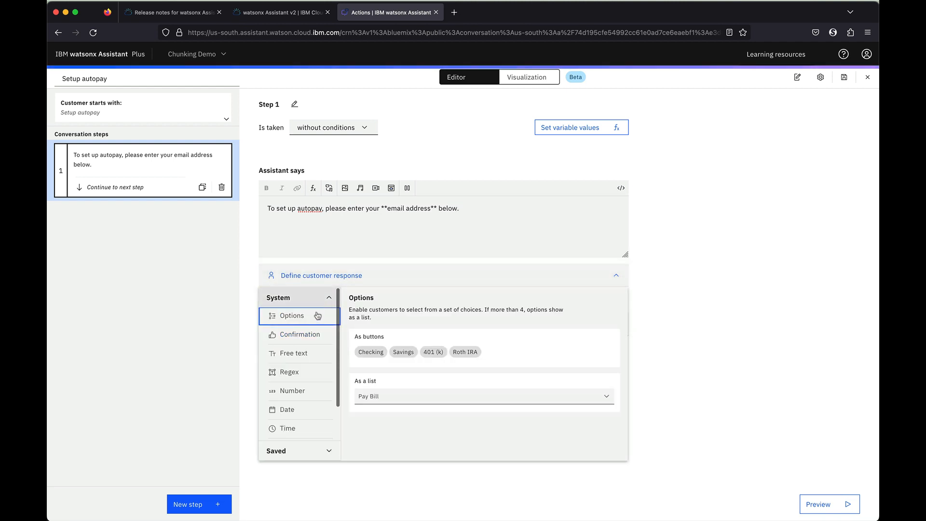
{"action": "left_click", "coordinate": [305, 375]}
{"action": "left_click", "coordinate": [373, 212]}
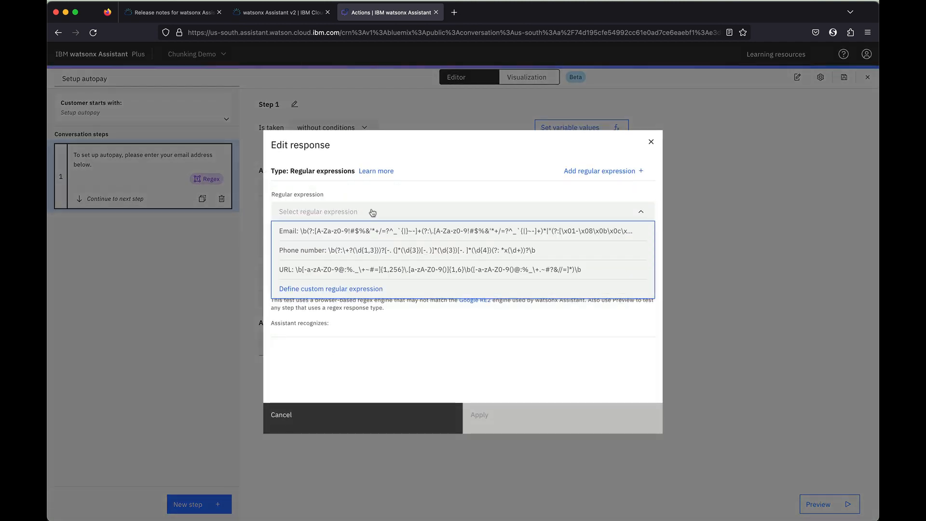
{"action": "left_click", "coordinate": [357, 236]}
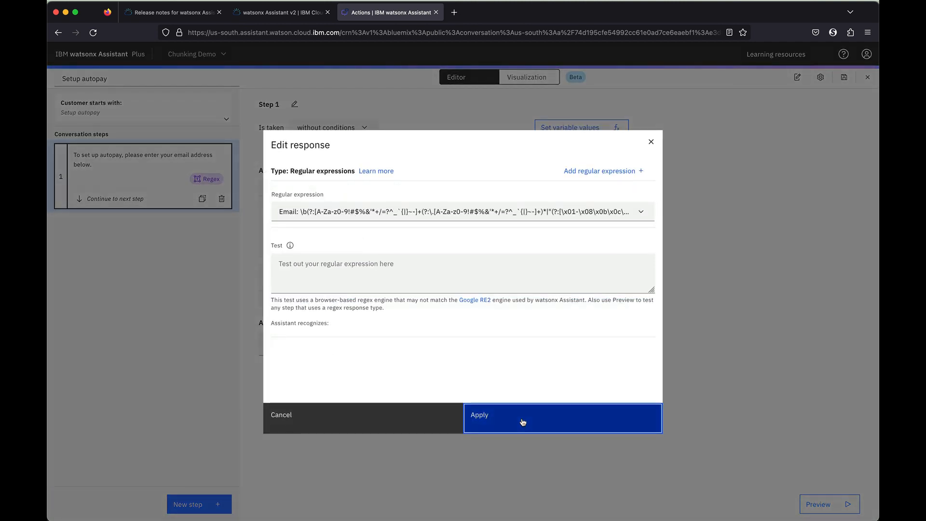
{"action": "left_click", "coordinate": [523, 422]}
{"action": "left_click", "coordinate": [203, 503]}
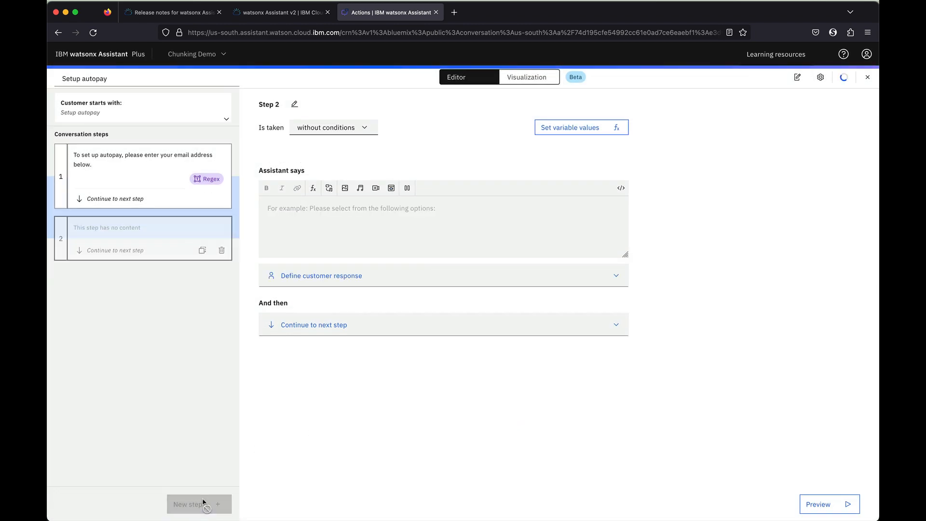
{"action": "key", "text": "ctrl+Left"}
{"action": "double_click", "coordinate": [302, 284]}
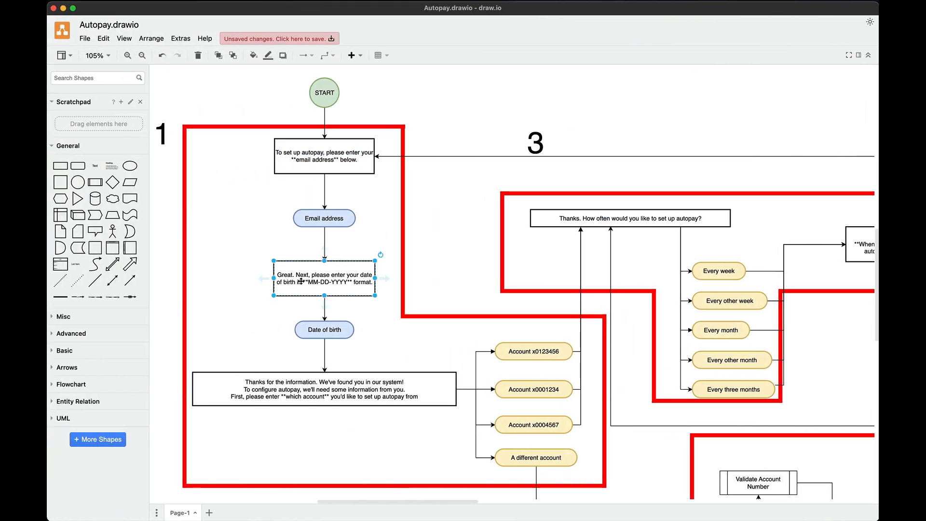
Paste the date-of-birth prompt into Step 2 and set a Date customer response
{"action": "key", "text": "ctrl+Right"}
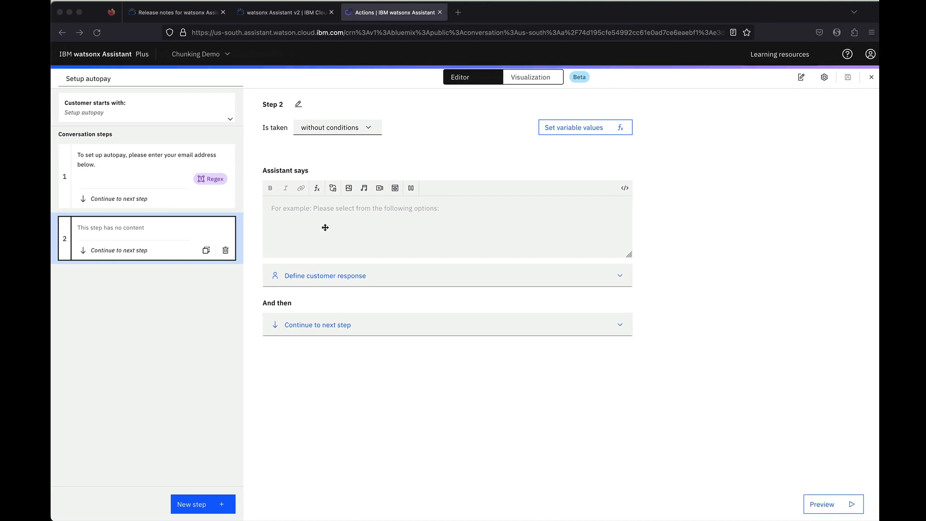
{"action": "left_click", "coordinate": [322, 211]}
{"action": "key", "text": "super+v"}
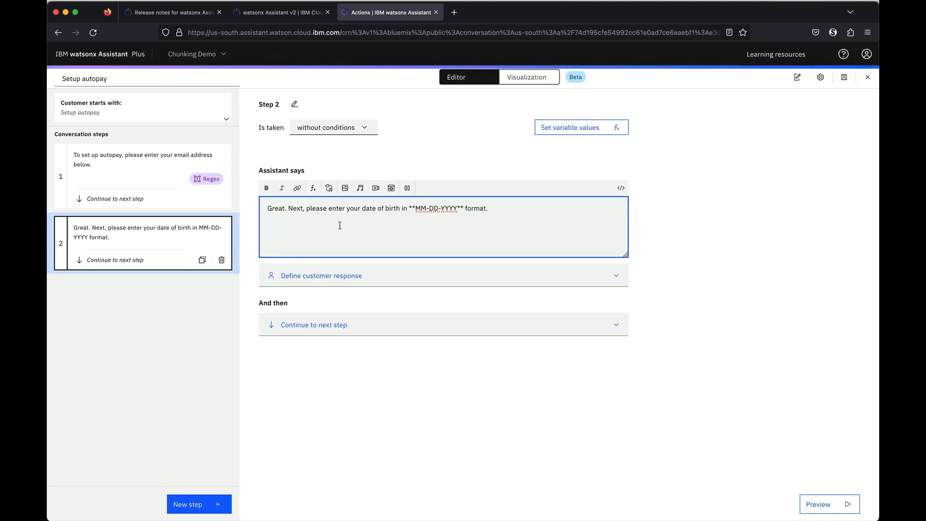
{"action": "left_click", "coordinate": [336, 273]}
{"action": "left_click", "coordinate": [308, 353]}
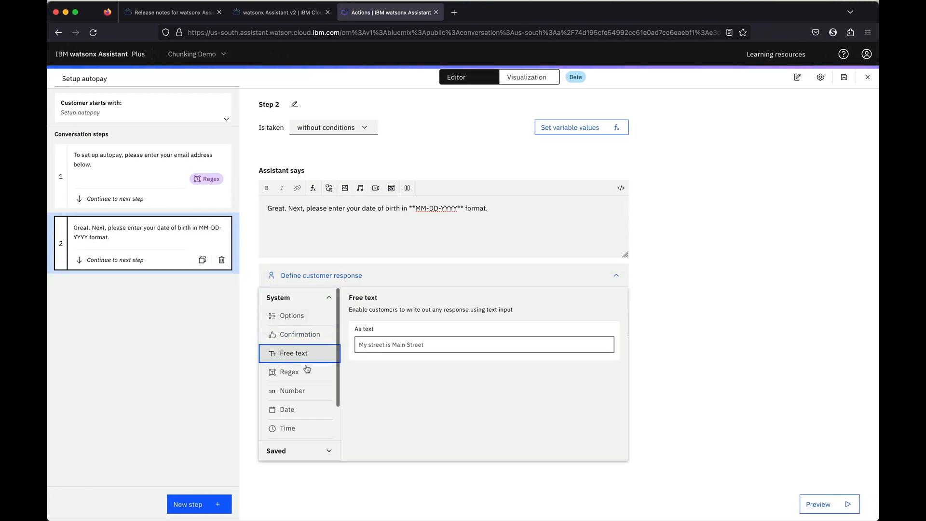
{"action": "left_click", "coordinate": [302, 411]}
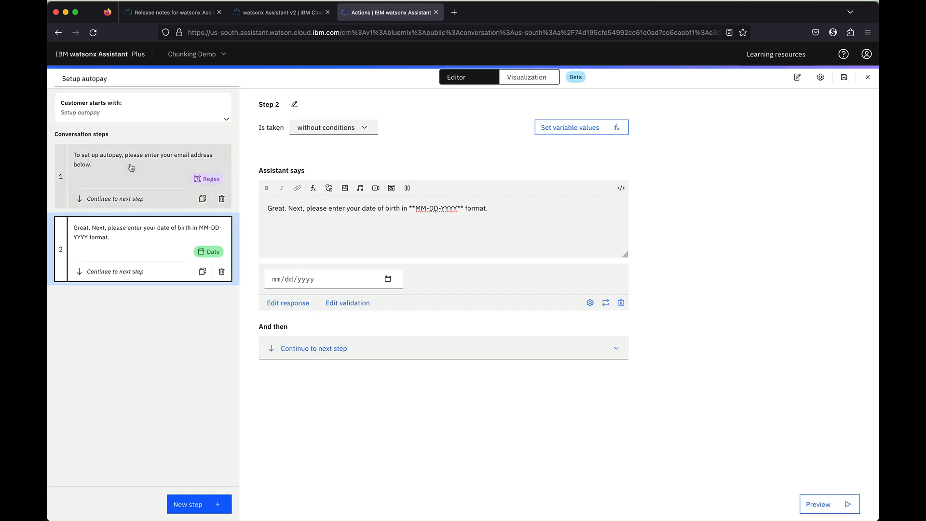
Title Step 1 'email address' and Step 2 'Date of birth', then add Step 3
{"action": "left_click", "coordinate": [138, 175]}
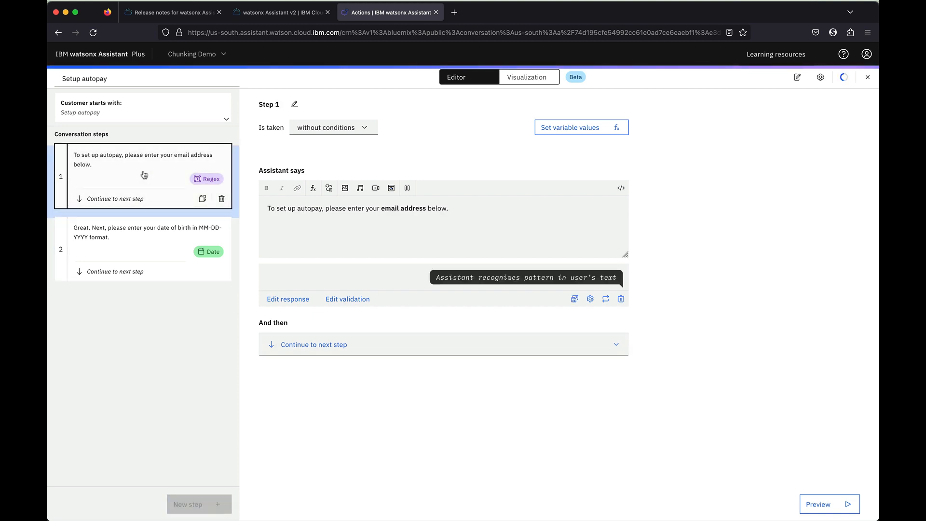
{"action": "left_click", "coordinate": [294, 104]}
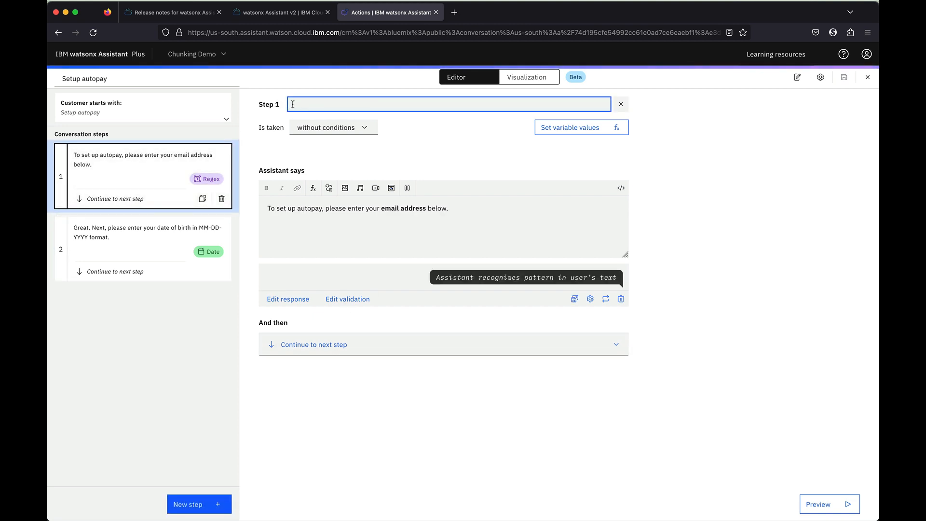
{"action": "type", "text": "email addr"}
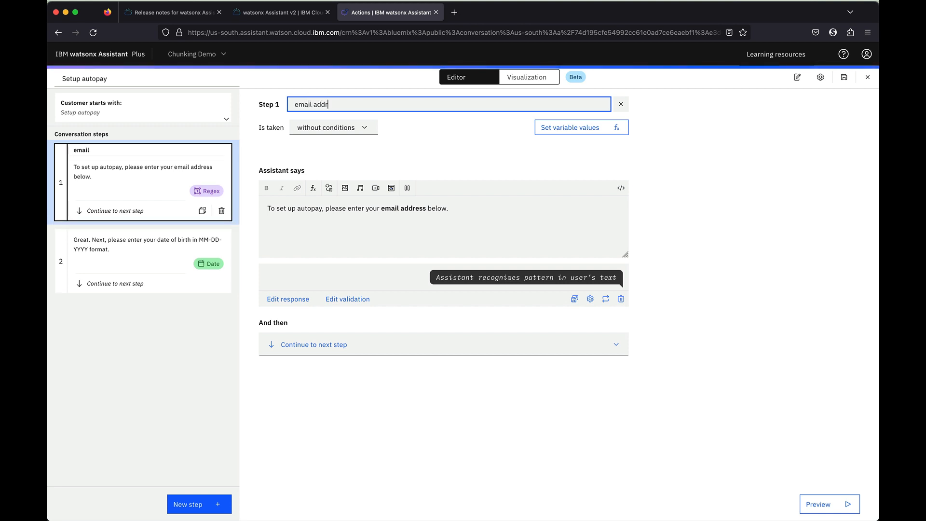
{"action": "type", "text": "ess"}
{"action": "left_click", "coordinate": [169, 233]}
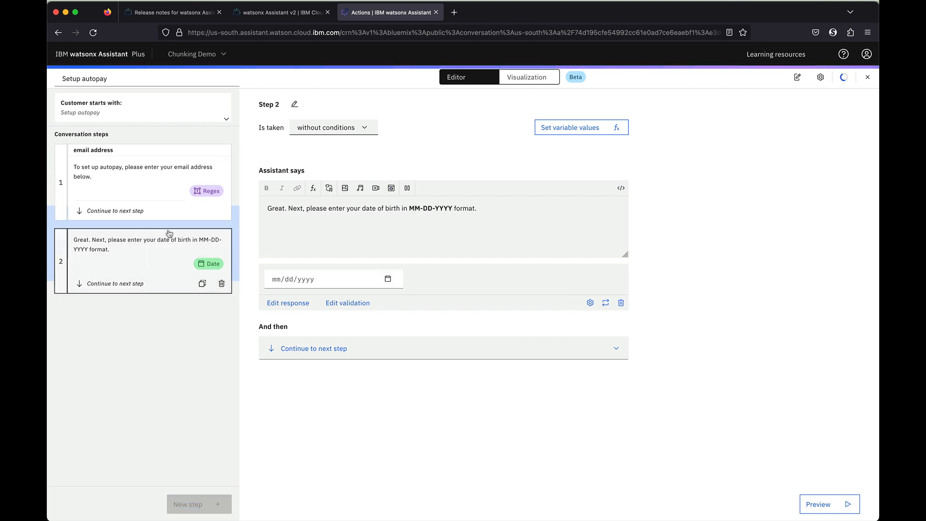
{"action": "left_click", "coordinate": [294, 104]}
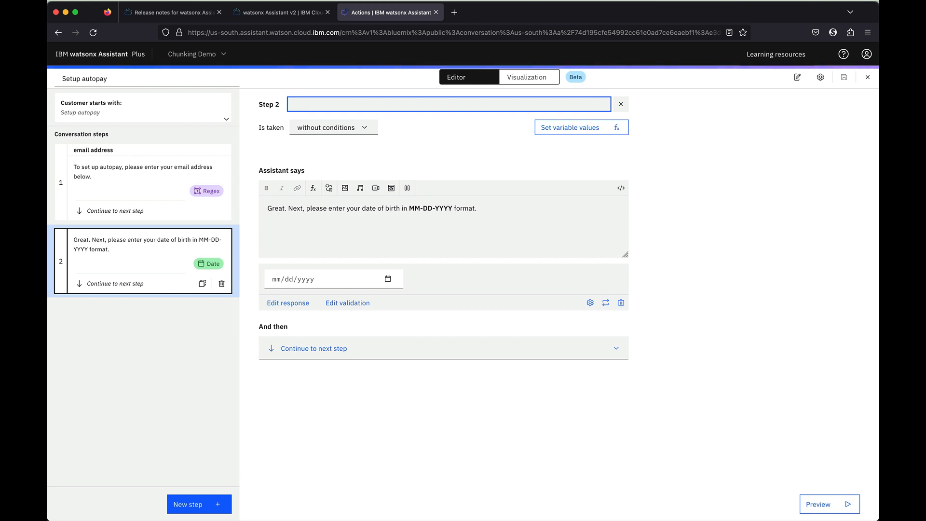
{"action": "type", "text": "Date of birt"}
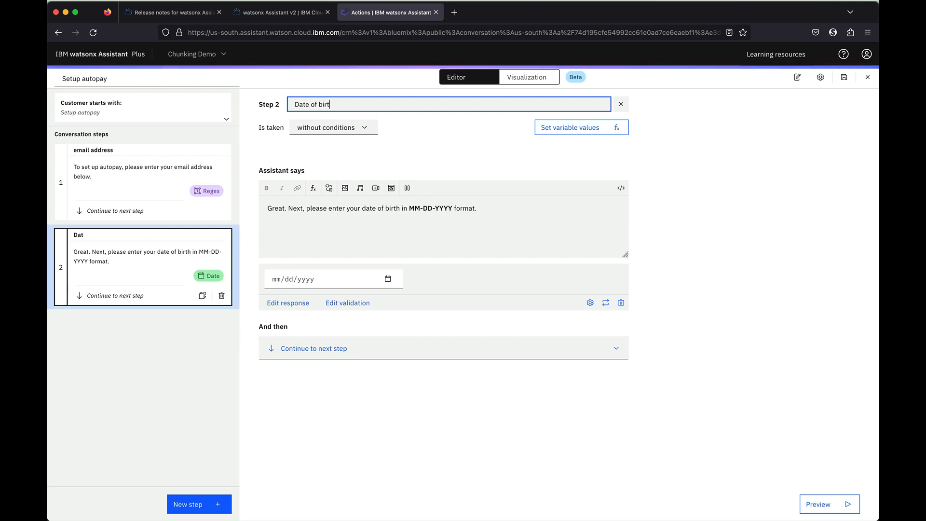
{"action": "type", "text": "h"}
{"action": "key", "text": "Return"}
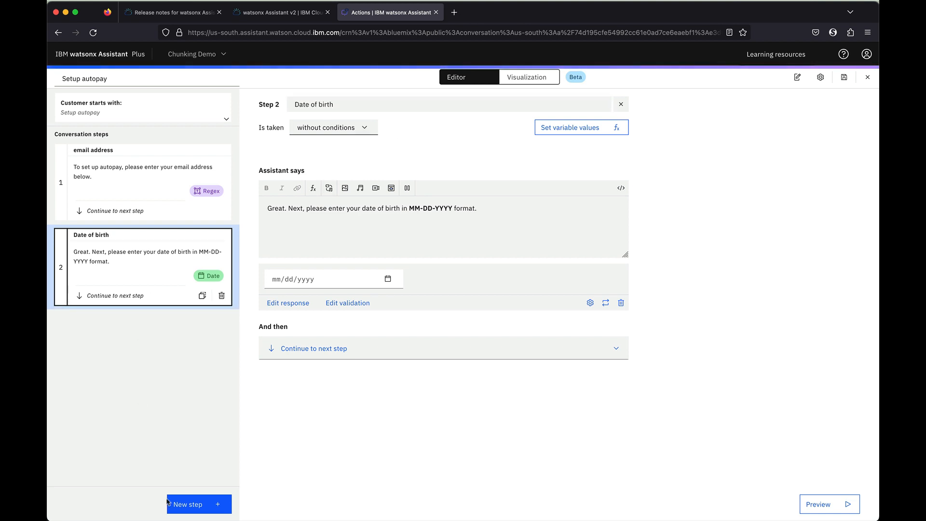
{"action": "left_click", "coordinate": [168, 503]}
Copy the three-line 'Thanks for the information' prompt from draw.io for Step 3
{"action": "key", "text": "super+Tab"}
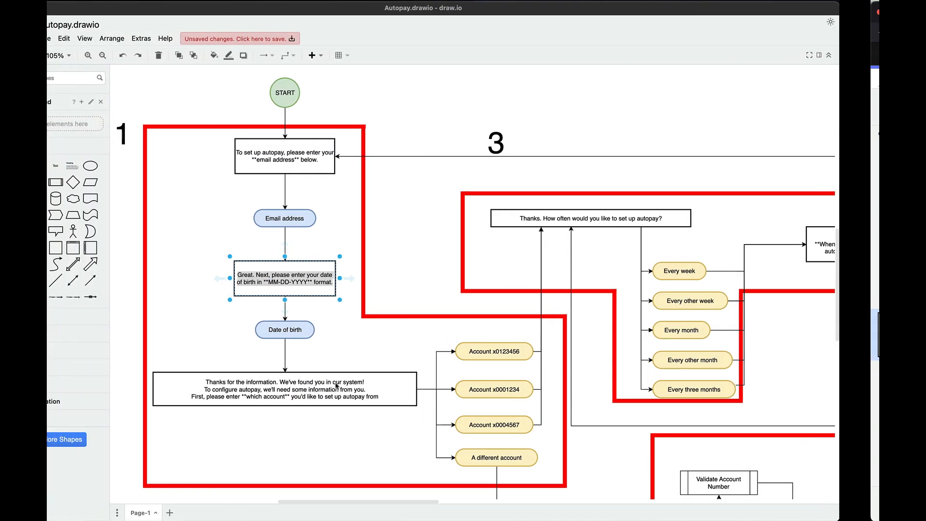
{"action": "scroll", "coordinate": [313, 337], "scroll_direction": "down", "scroll_amount": 5}
{"action": "left_click", "coordinate": [288, 294]}
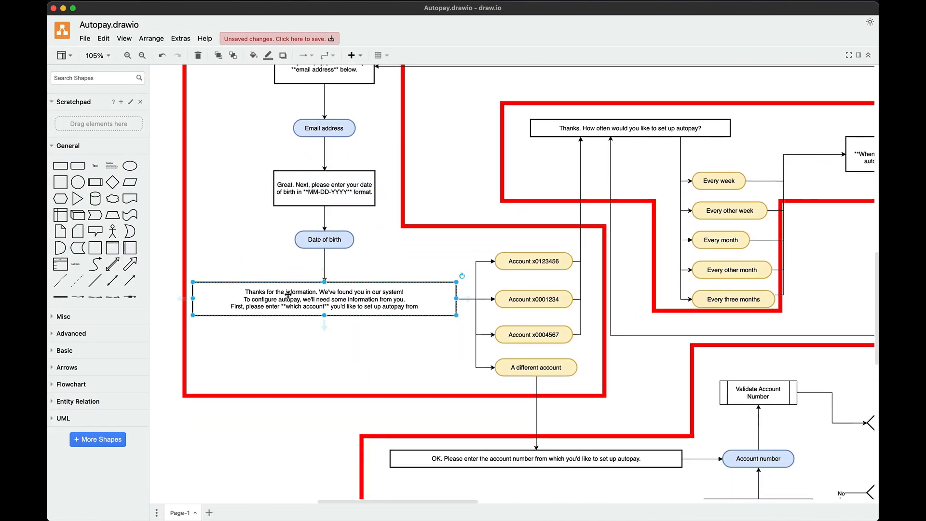
{"action": "triple_click", "coordinate": [288, 295]}
{"action": "key", "text": "super+a"}
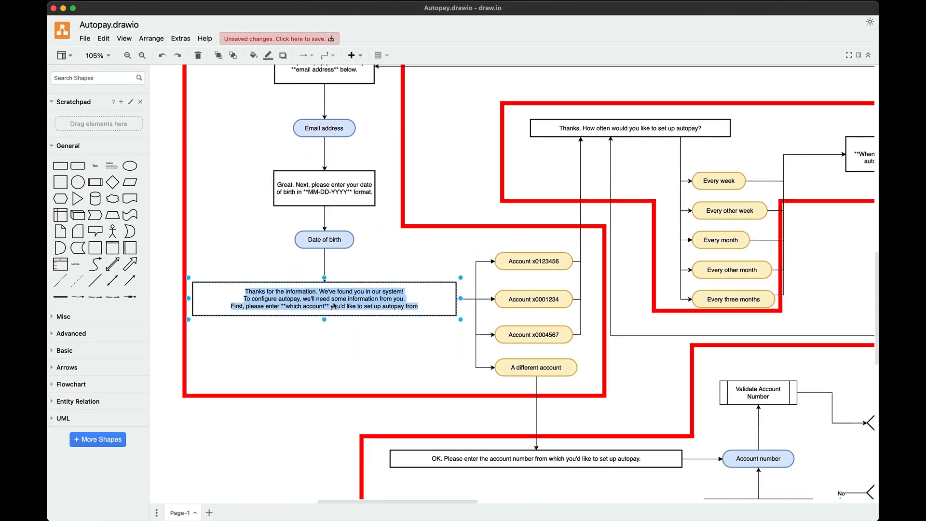
{"action": "key", "text": "ctrl+Right"}
{"action": "left_click", "coordinate": [303, 211]}
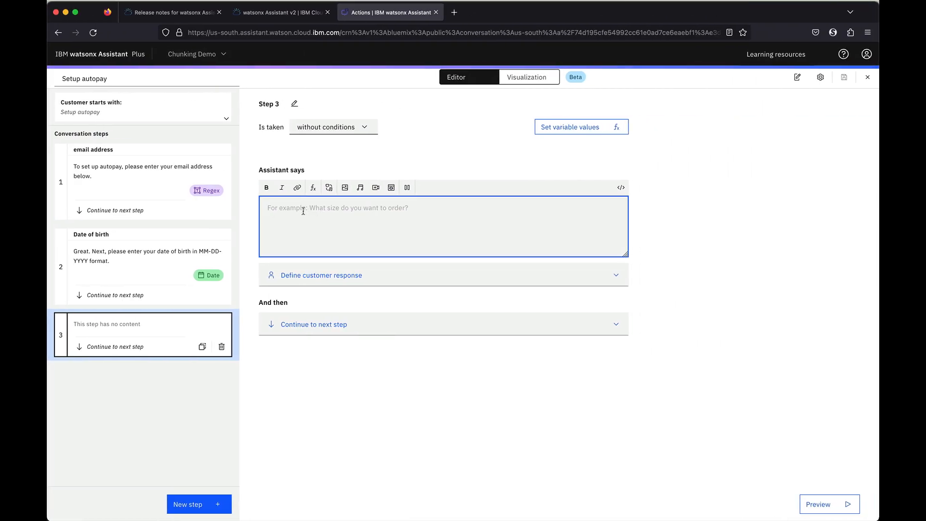
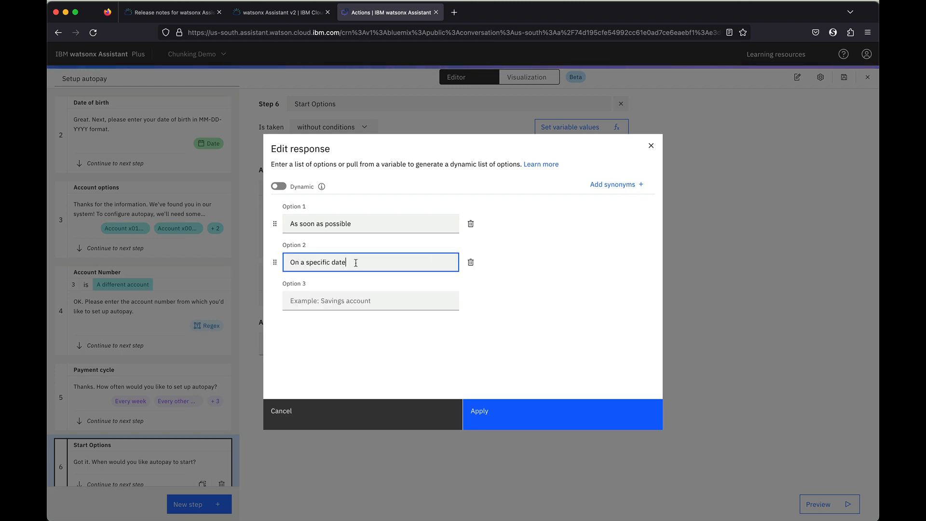
Apply the Start Options choices As soon as possible and On a specific date, copy the start-date prompt, and add Step 7
{"action": "left_click", "coordinate": [479, 410]}
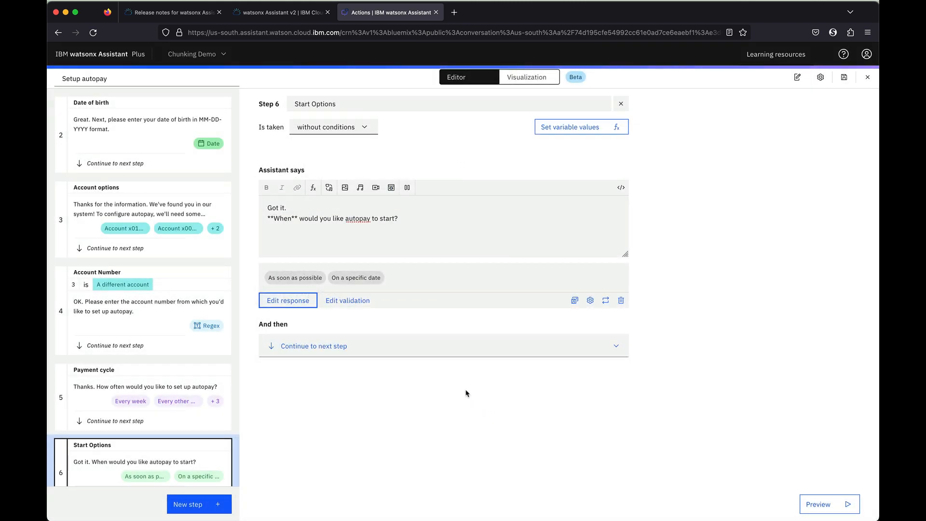
{"action": "scroll", "coordinate": [210, 378], "scroll_direction": "down", "scroll_amount": 1}
{"action": "key", "text": "ctrl+Left"}
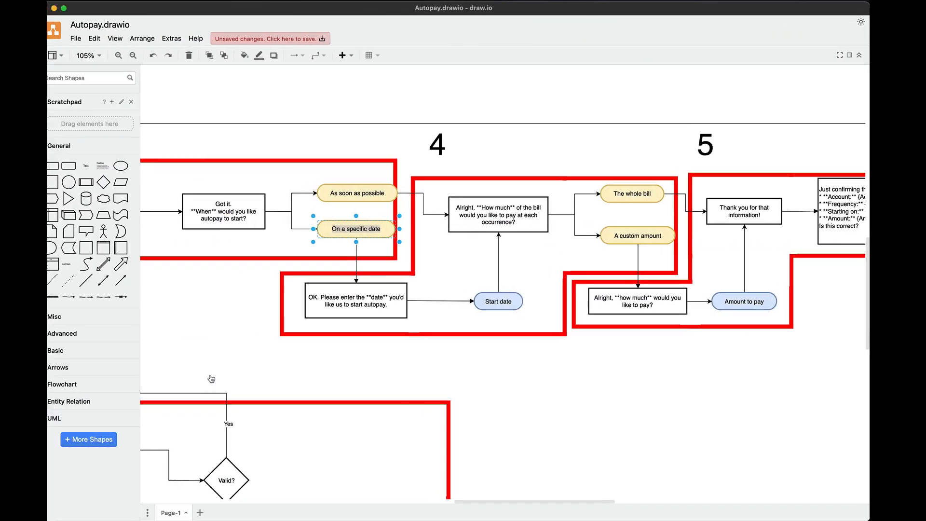
{"action": "scroll", "coordinate": [450, 343], "scroll_direction": "down", "scroll_amount": 2}
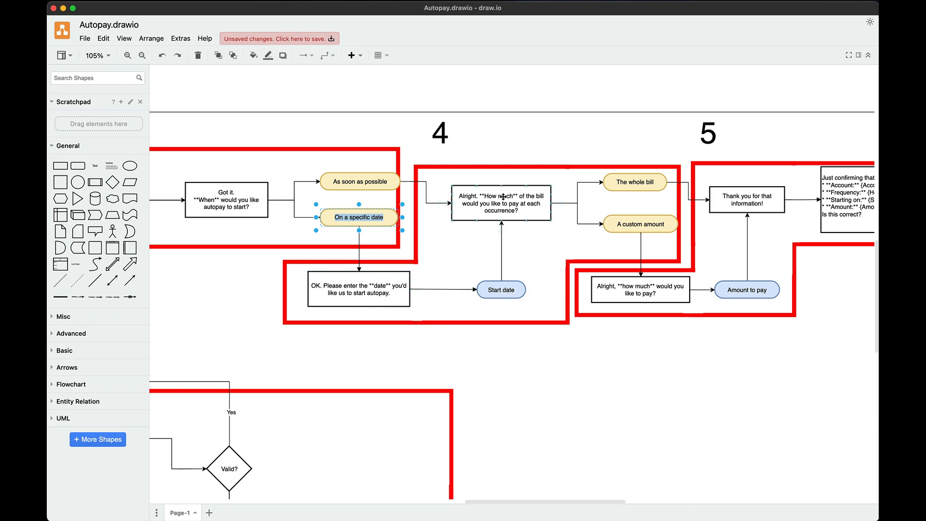
{"action": "double_click", "coordinate": [364, 292]}
{"action": "key", "text": "super+c"}
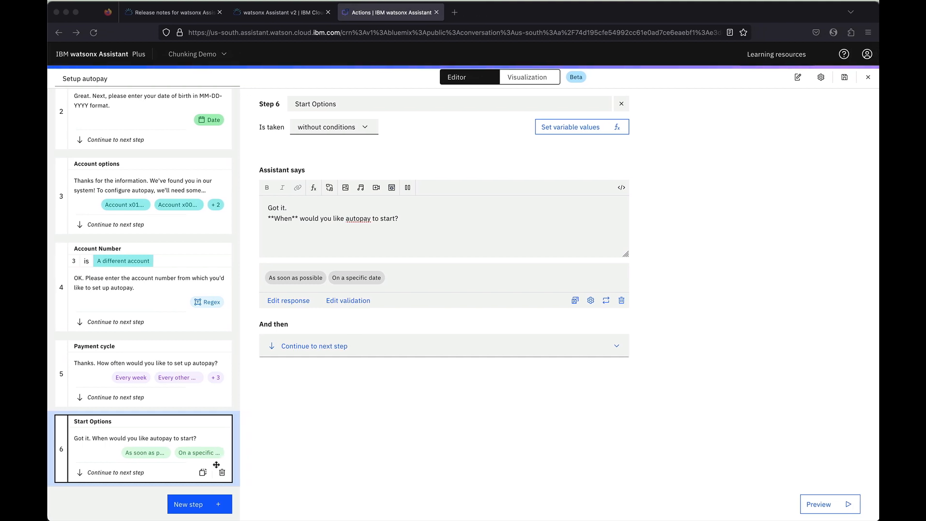
{"action": "left_click", "coordinate": [188, 504]}
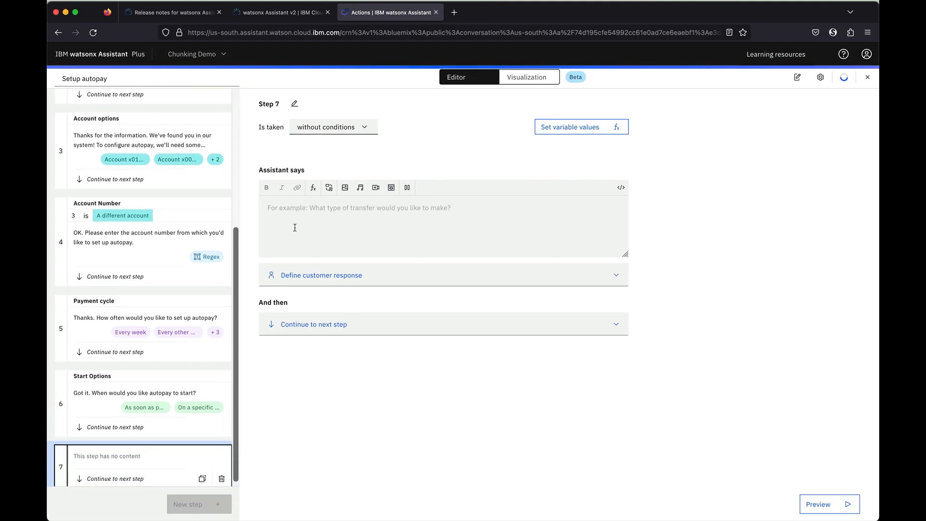
Paste the start-date prompt into Step 7, title it 'Start Date', and set a Date customer response
{"action": "left_click", "coordinate": [306, 217]}
{"action": "key", "text": "super+v"}
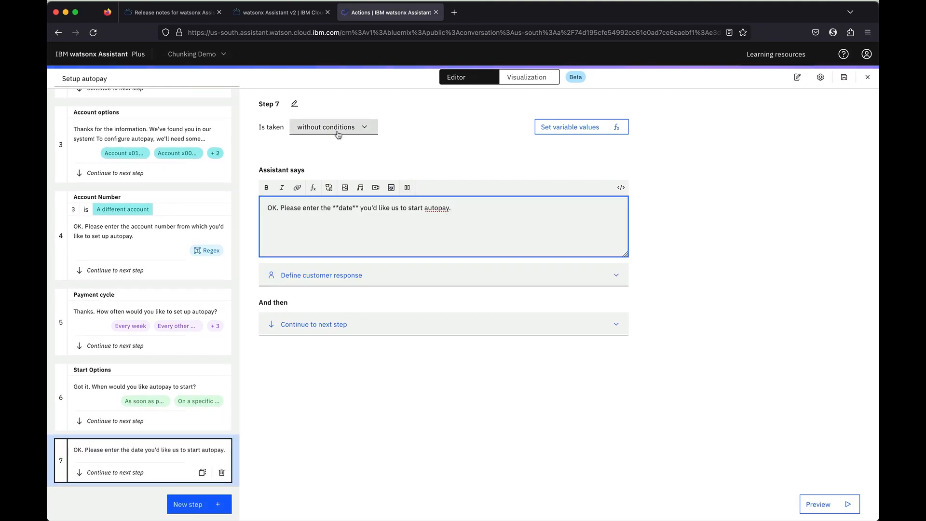
{"action": "left_click", "coordinate": [294, 104]}
{"action": "type", "text": "Start Date"}
{"action": "key", "text": "Return"}
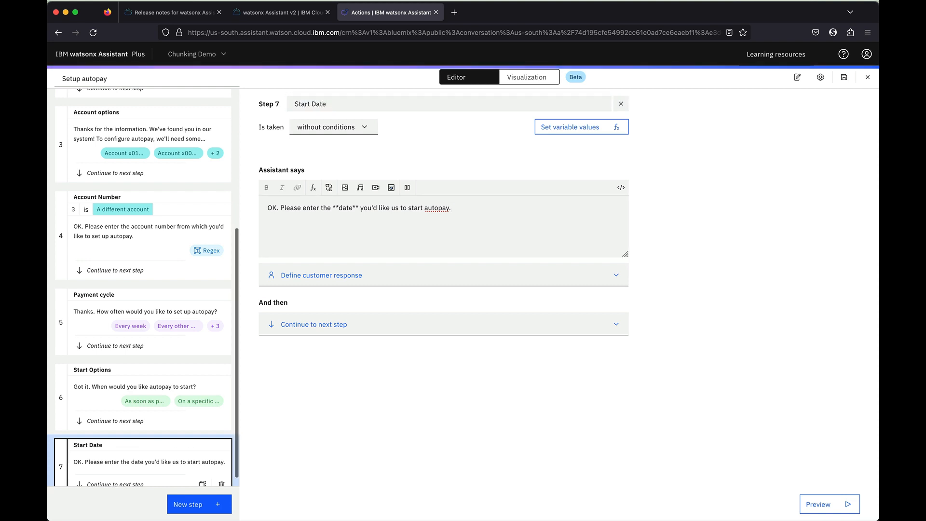
{"action": "left_click", "coordinate": [423, 235]}
{"action": "left_click", "coordinate": [372, 275]}
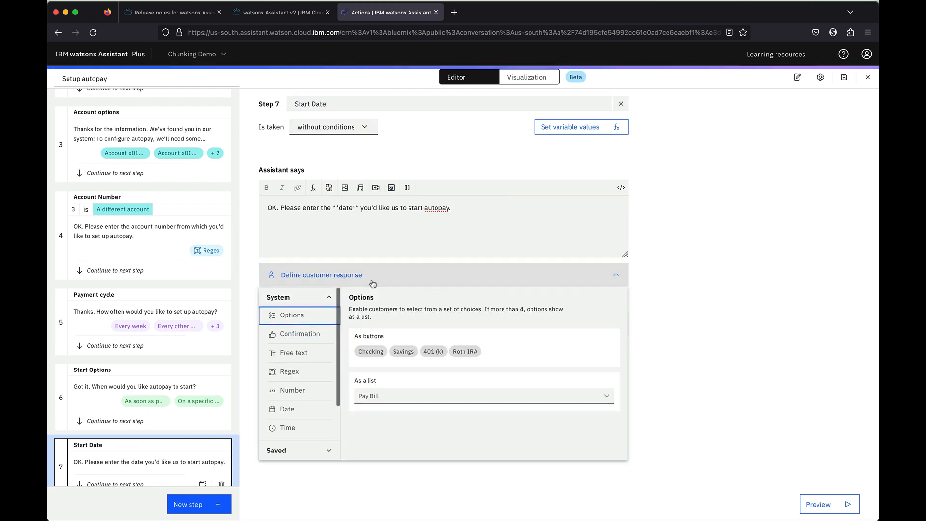
{"action": "left_click", "coordinate": [304, 409]}
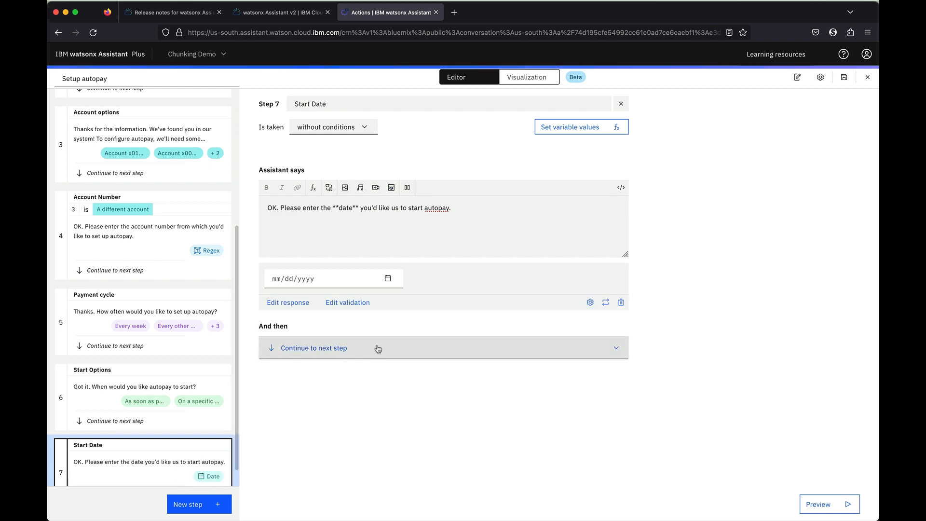
Copy the how-much-to-pay question from the flowchart and add Step 8
{"action": "key", "text": "ctrl+Left"}
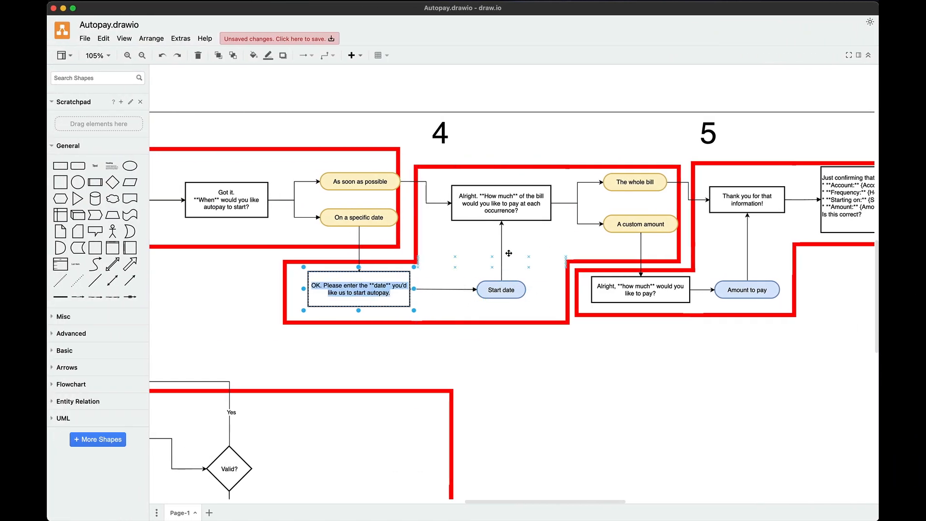
{"action": "double_click", "coordinate": [502, 212]}
{"action": "key", "text": "super+c"}
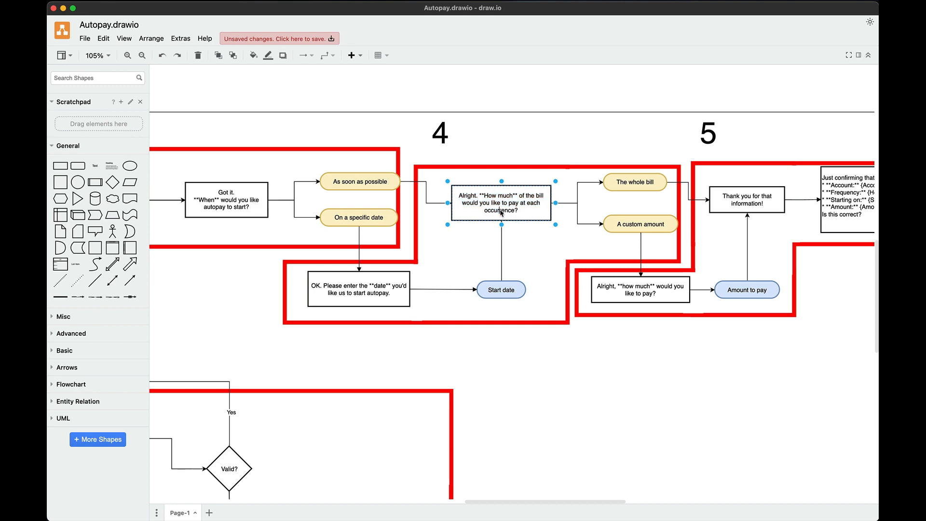
{"action": "key", "text": "ctrl+Right"}
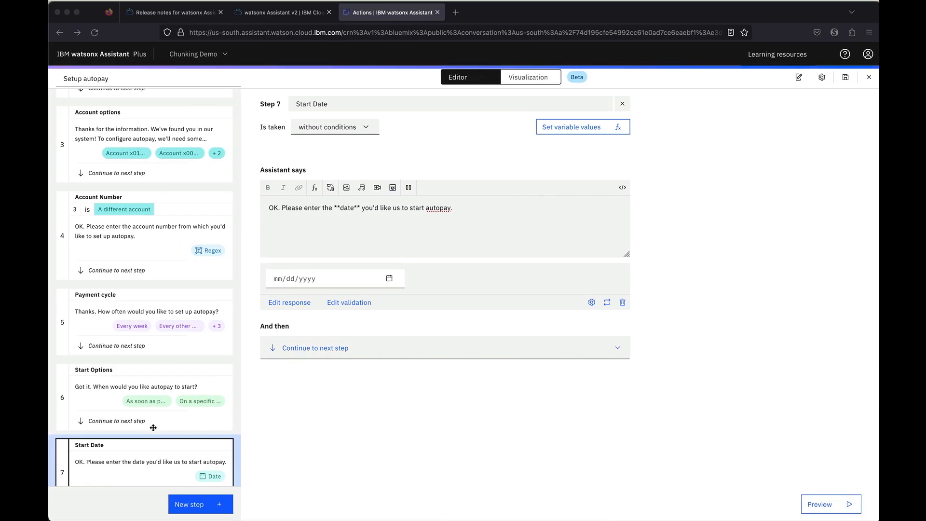
{"action": "left_click", "coordinate": [183, 505]}
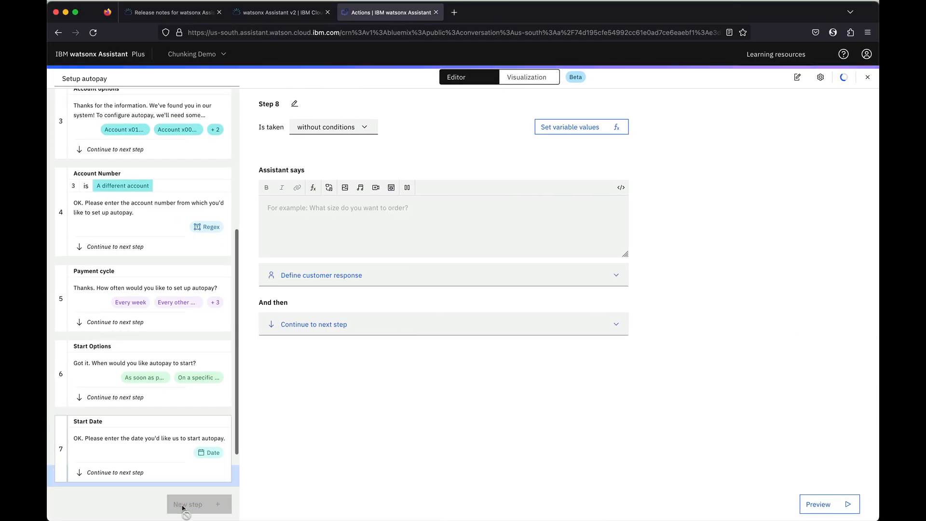
Paste the how-much question into Step 8 and make it an Options response with 'The whole bill'
{"action": "left_click", "coordinate": [337, 227]}
{"action": "key", "text": "super+v"}
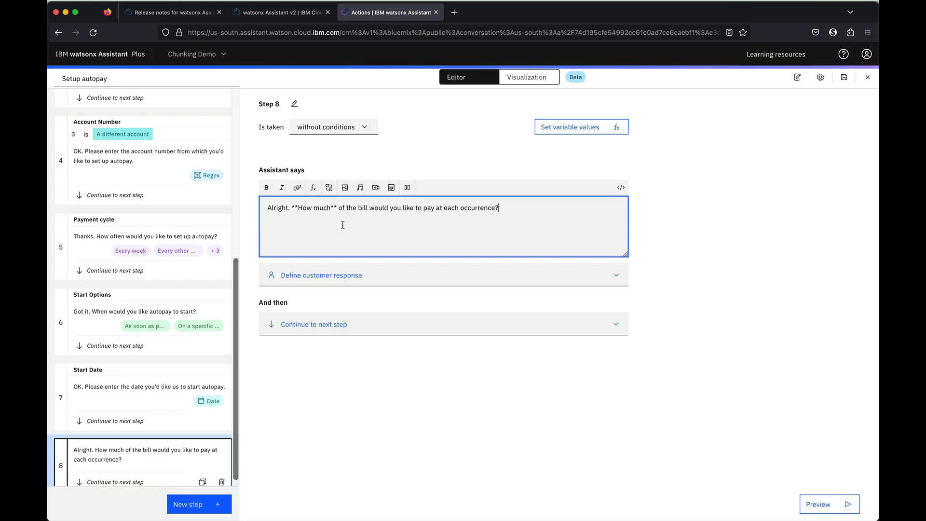
{"action": "key", "text": "ctrl+Left"}
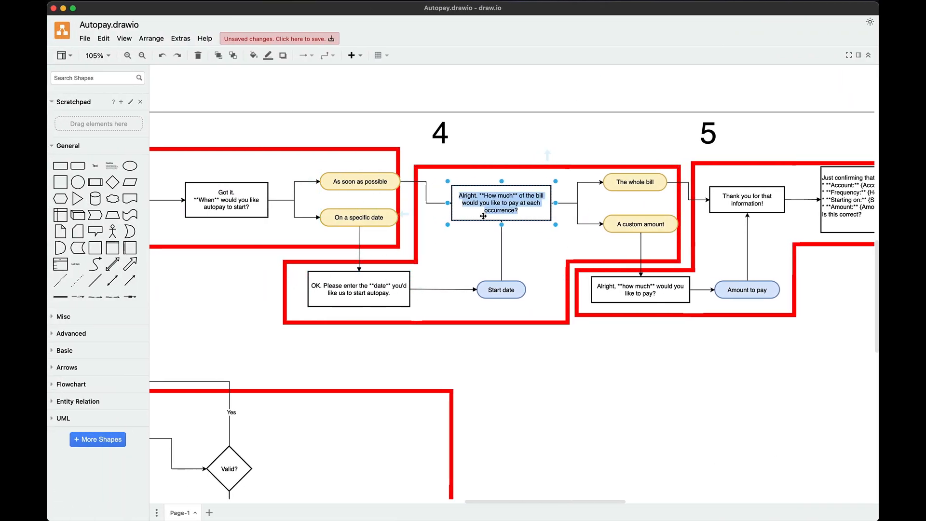
{"action": "scroll", "coordinate": [488, 219], "scroll_direction": "right", "scroll_amount": 2}
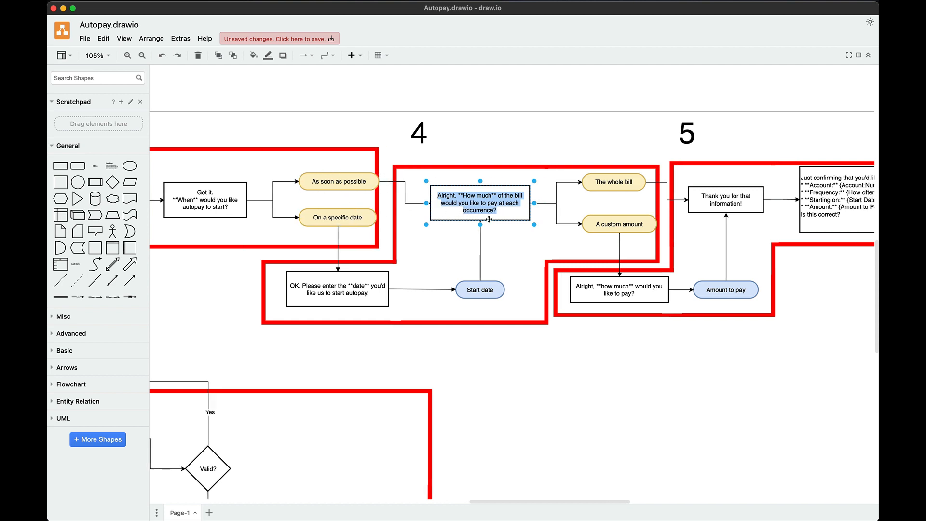
{"action": "scroll", "coordinate": [488, 223], "scroll_direction": "right", "scroll_amount": 7}
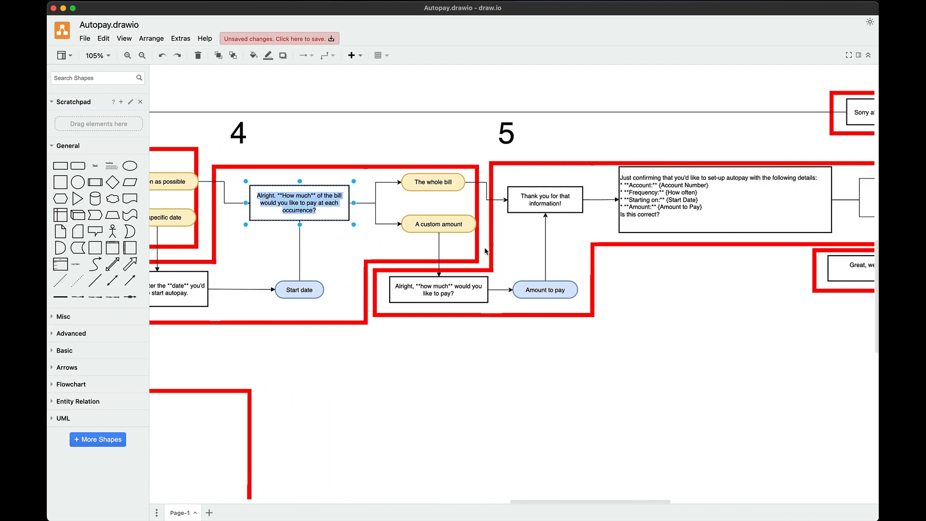
{"action": "double_click", "coordinate": [429, 186]}
{"action": "key", "text": "super+c"}
{"action": "key", "text": "ctrl+Right"}
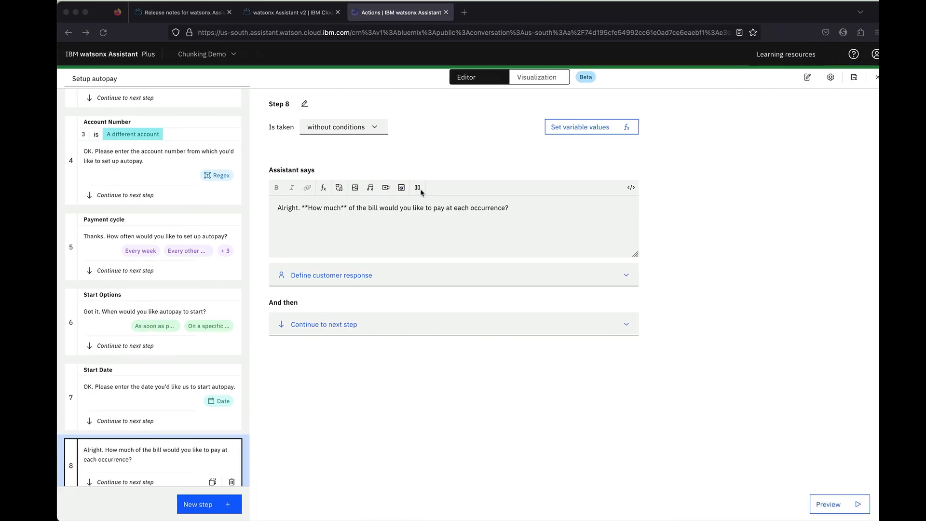
{"action": "left_click", "coordinate": [318, 275]}
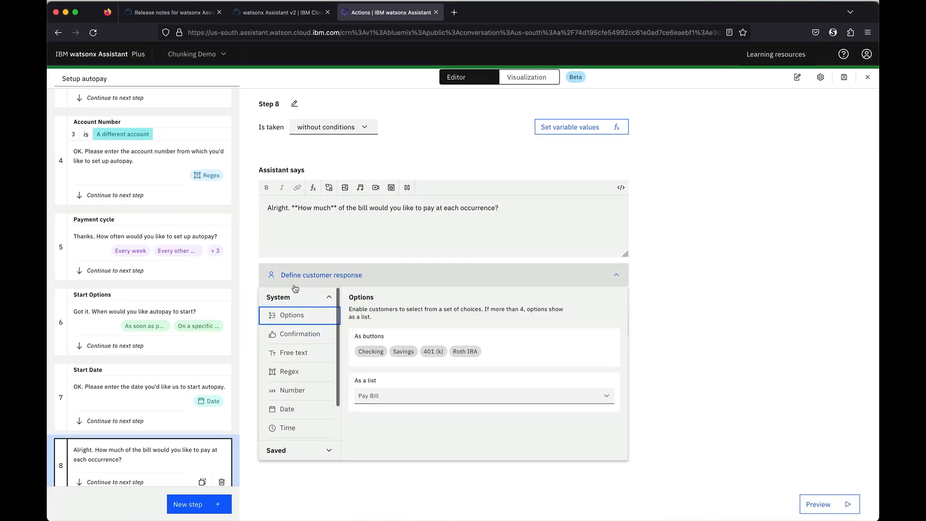
{"action": "left_click", "coordinate": [308, 314]}
{"action": "key", "text": "super+v"}
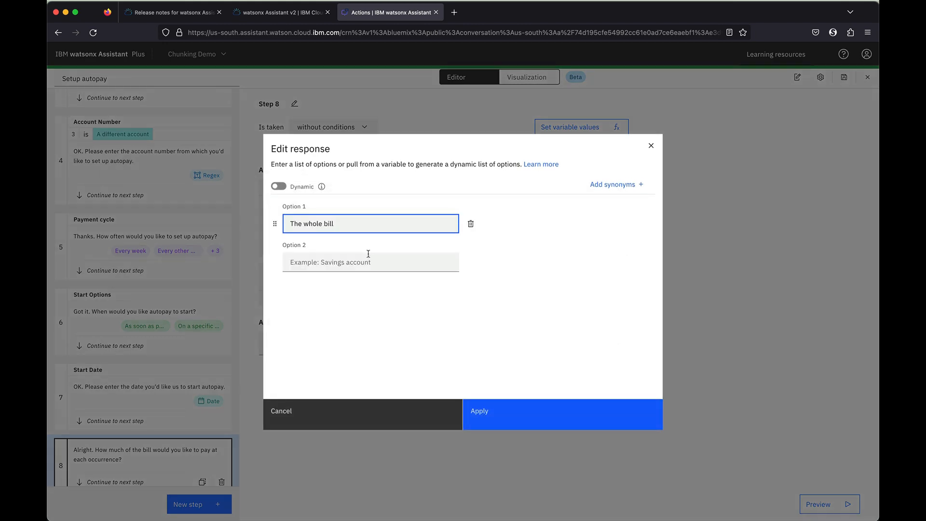
Add 'A custom amount' as the second option and apply both choices
{"action": "key", "text": "ctrl+Left"}
{"action": "double_click", "coordinate": [449, 225]}
{"action": "key", "text": "super+c"}
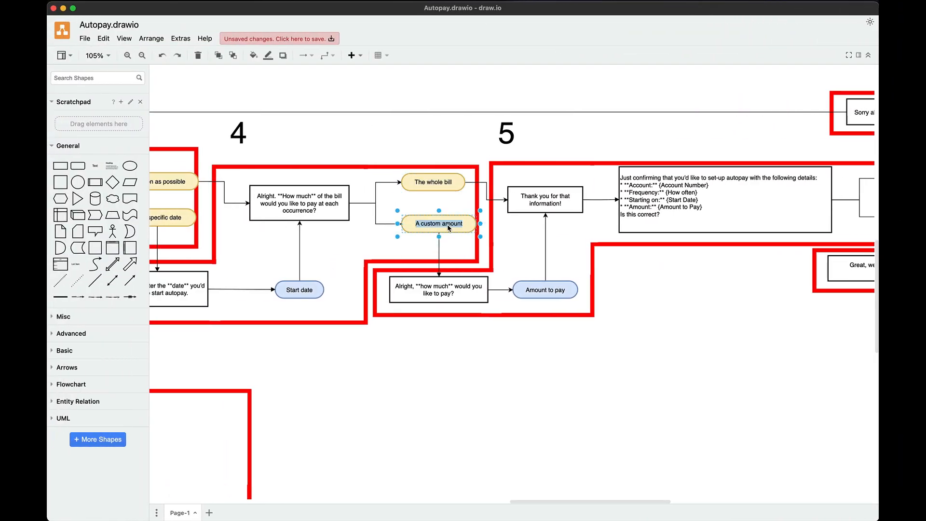
{"action": "key", "text": "ctrl+Right"}
{"action": "left_click", "coordinate": [340, 262]}
{"action": "key", "text": "super+v"}
{"action": "left_click", "coordinate": [502, 402]}
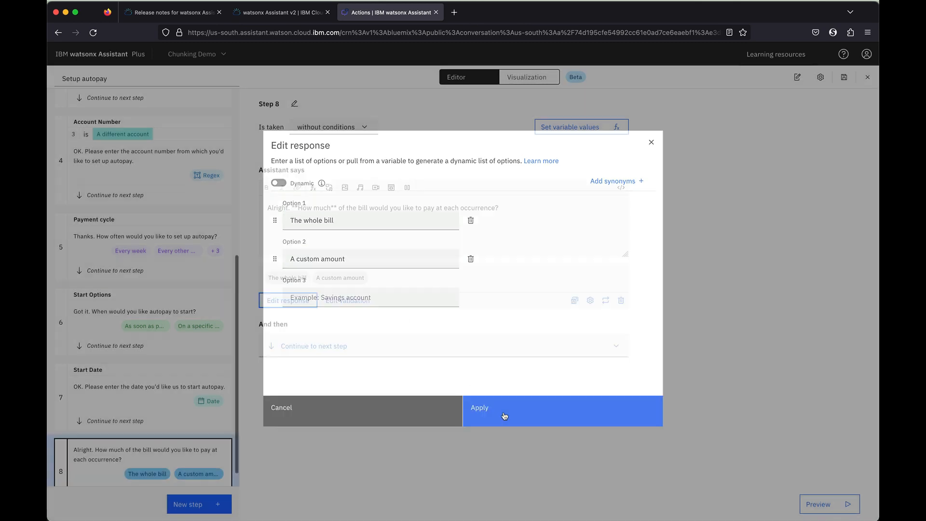
Title Step 8 'How much pay options'
{"action": "left_click", "coordinate": [292, 105]}
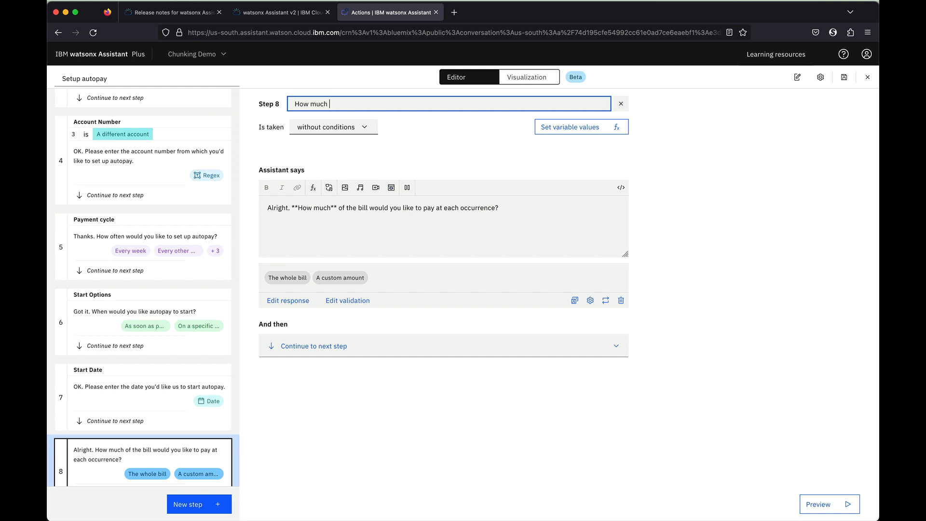
{"action": "type", "text": "How much pay options"}
{"action": "key", "text": "Return"}
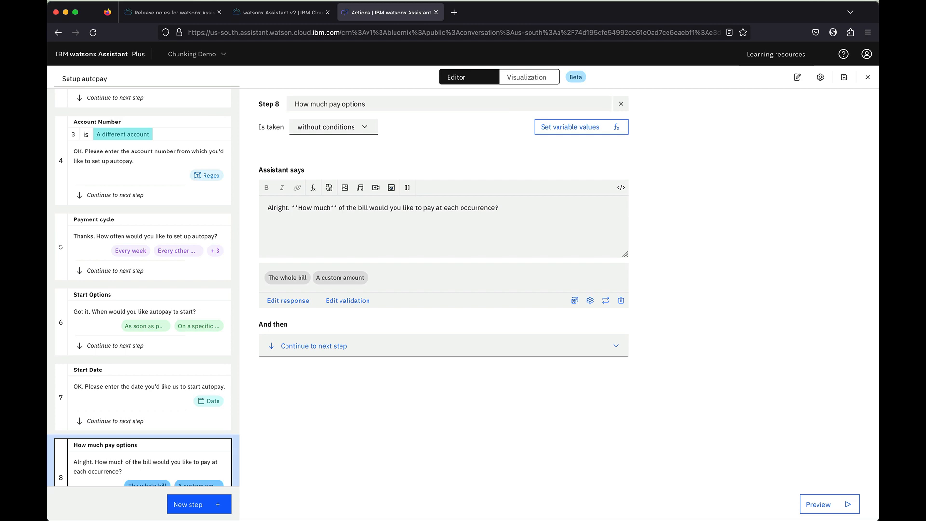
{"action": "scroll", "coordinate": [167, 246], "scroll_direction": "down", "scroll_amount": 2}
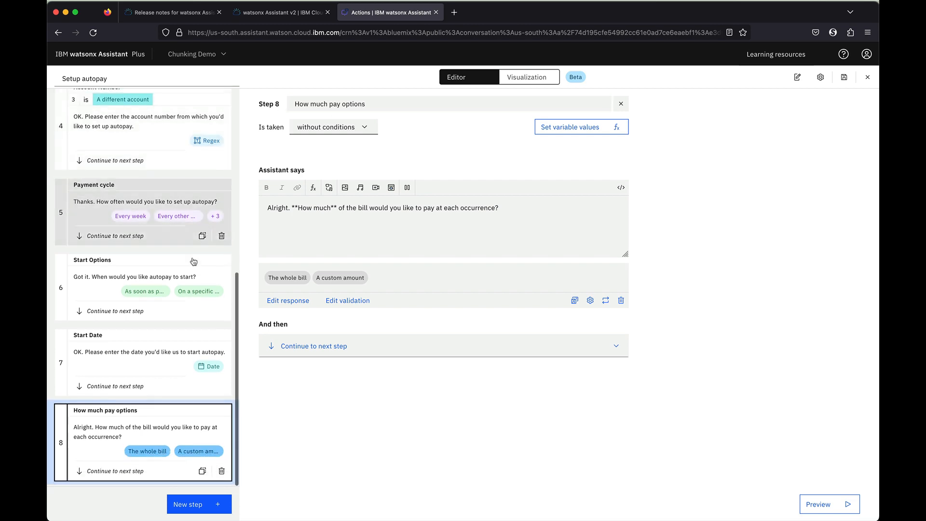
{"action": "key", "text": "ctrl+Left"}
Add Step 9 with the how-much-to-pay question copied from the flowchart
{"action": "left_click", "coordinate": [410, 247]}
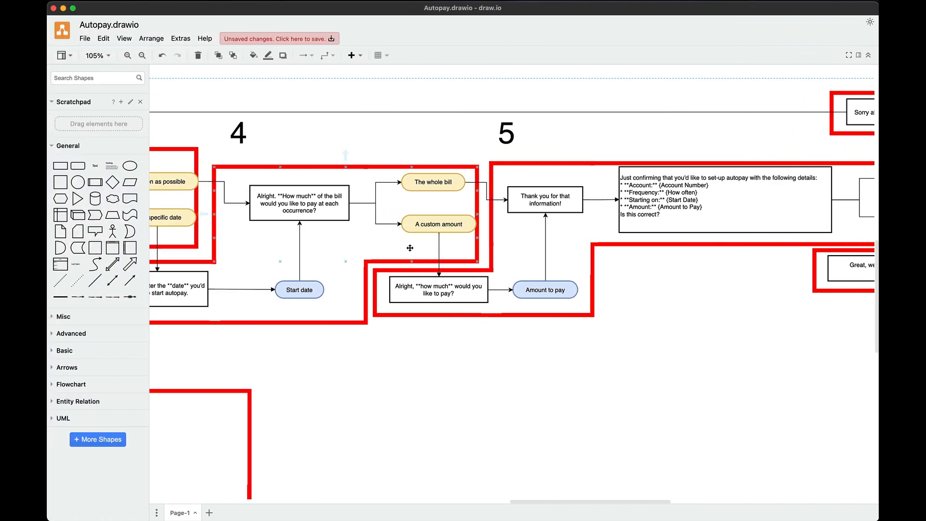
{"action": "scroll", "coordinate": [401, 249], "scroll_direction": "right", "scroll_amount": 5}
{"action": "scroll", "coordinate": [395, 249], "scroll_direction": "down", "scroll_amount": 1}
{"action": "scroll", "coordinate": [396, 250], "scroll_direction": "right", "scroll_amount": 3}
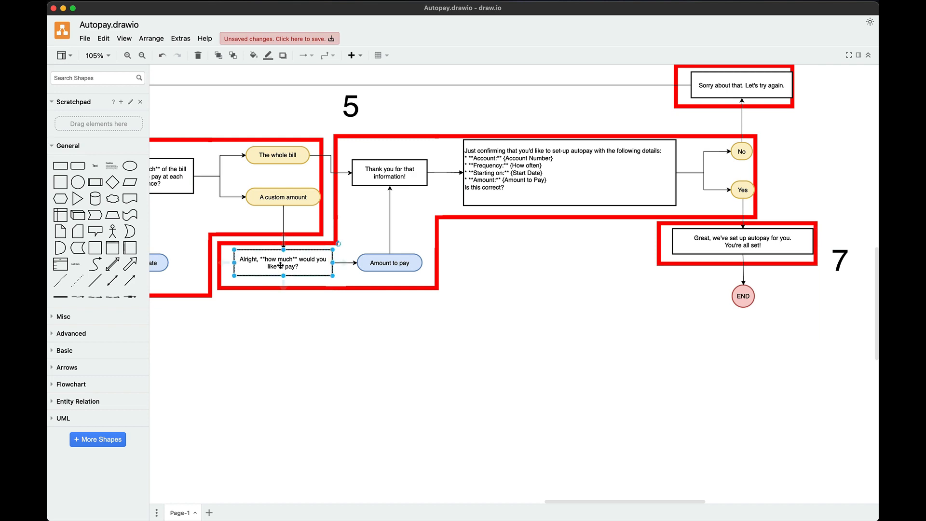
{"action": "double_click", "coordinate": [282, 268]}
{"action": "key", "text": "super+c"}
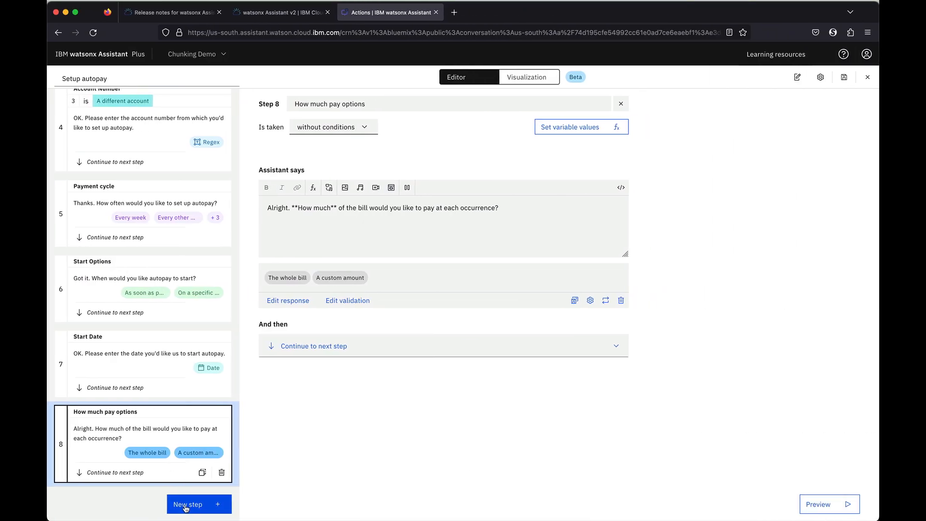
{"action": "left_click", "coordinate": [185, 506]}
{"action": "left_click", "coordinate": [336, 216]}
{"action": "key", "text": "super+v"}
Make Step 9 collect a Number and title it 'Total to pay'
{"action": "left_click", "coordinate": [332, 274]}
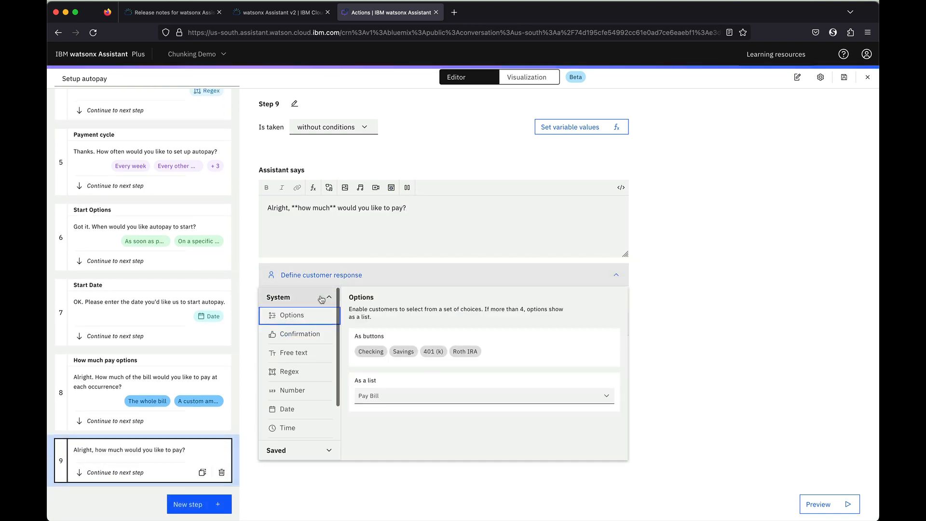
{"action": "left_click", "coordinate": [303, 390]}
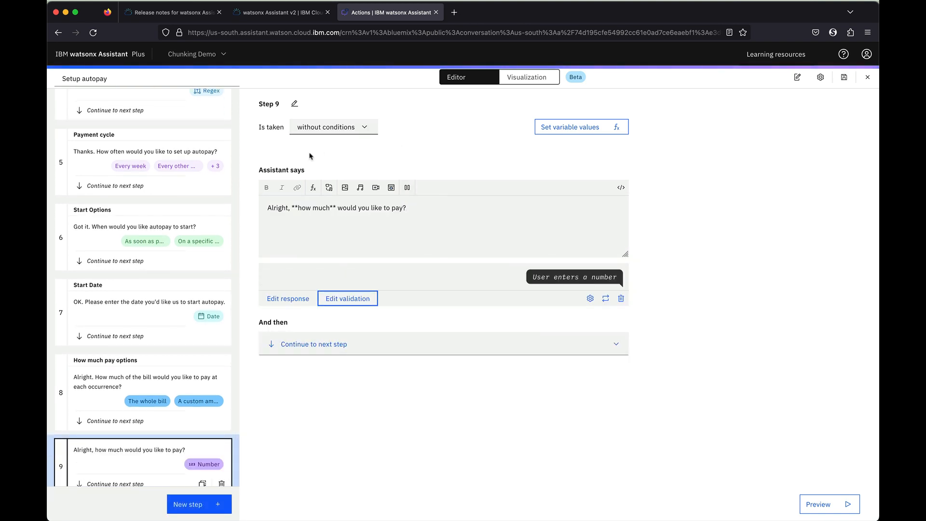
{"action": "left_click", "coordinate": [295, 103]}
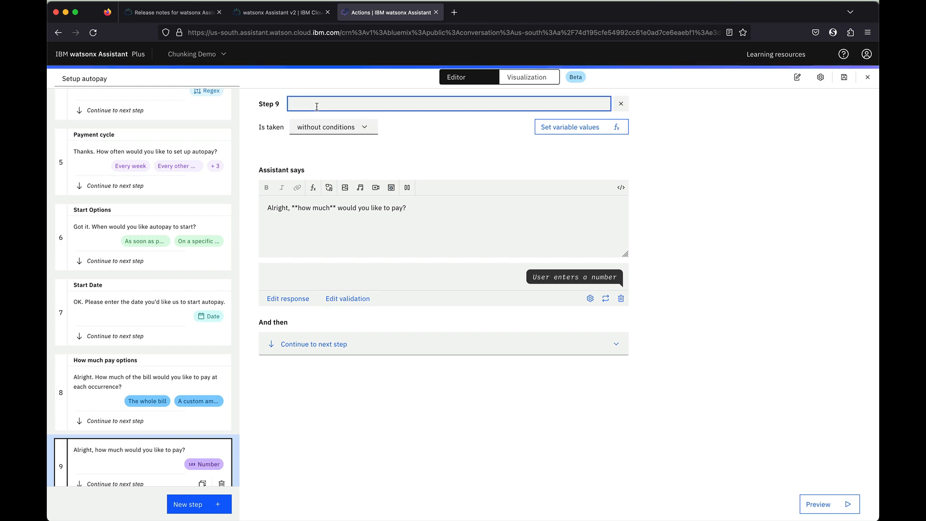
{"action": "type", "text": "Tot"}
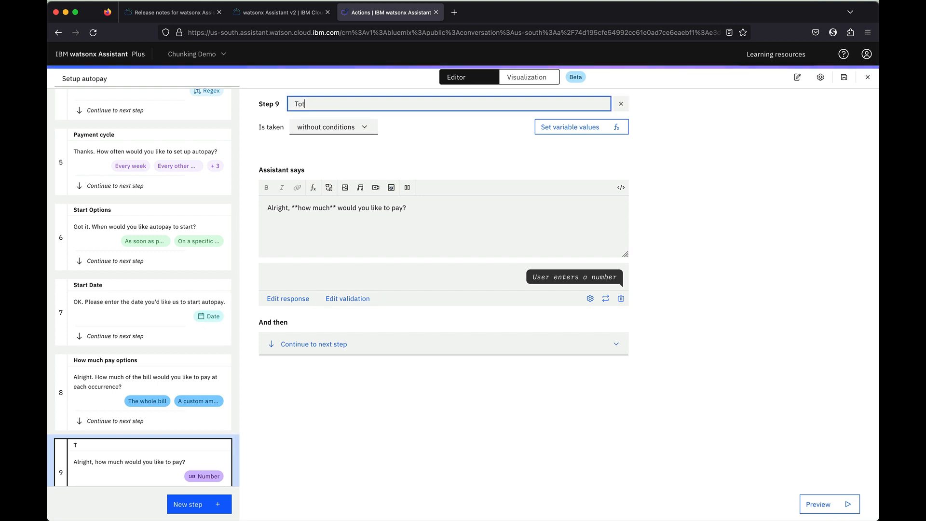
{"action": "key", "text": "Return"}
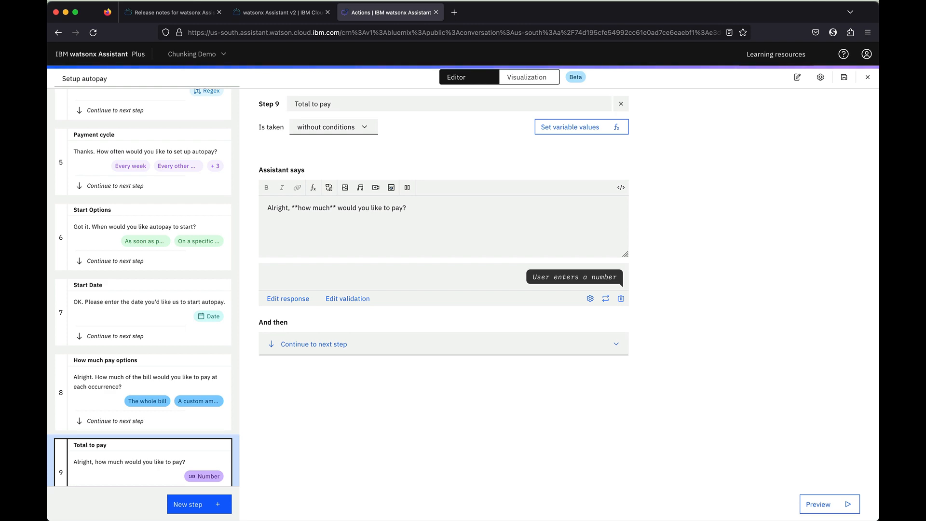
Add Step 10 saying 'Thank you for that information!' copied from the flowchart
{"action": "left_click", "coordinate": [185, 505]}
{"action": "key", "text": "ctrl+Left"}
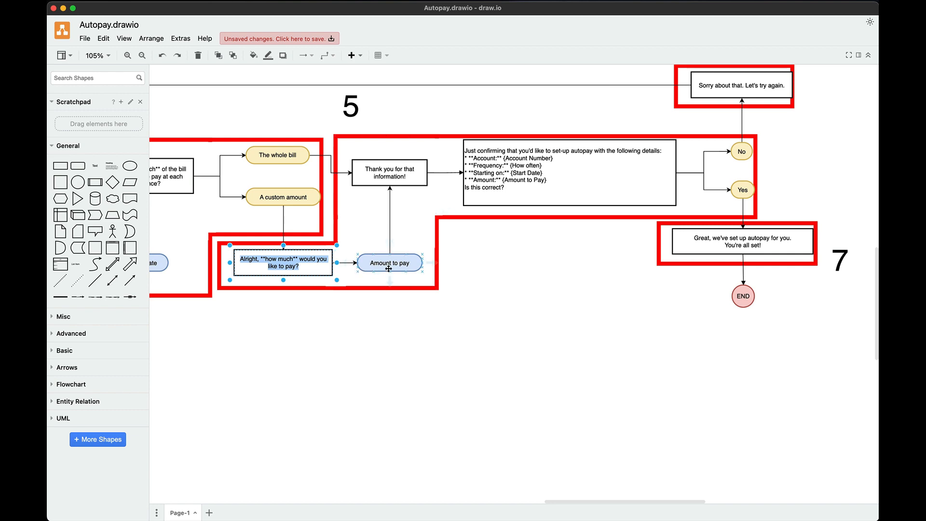
{"action": "scroll", "coordinate": [387, 268], "scroll_direction": "down", "scroll_amount": 3}
{"action": "double_click", "coordinate": [380, 145]}
{"action": "key", "text": "super+c"}
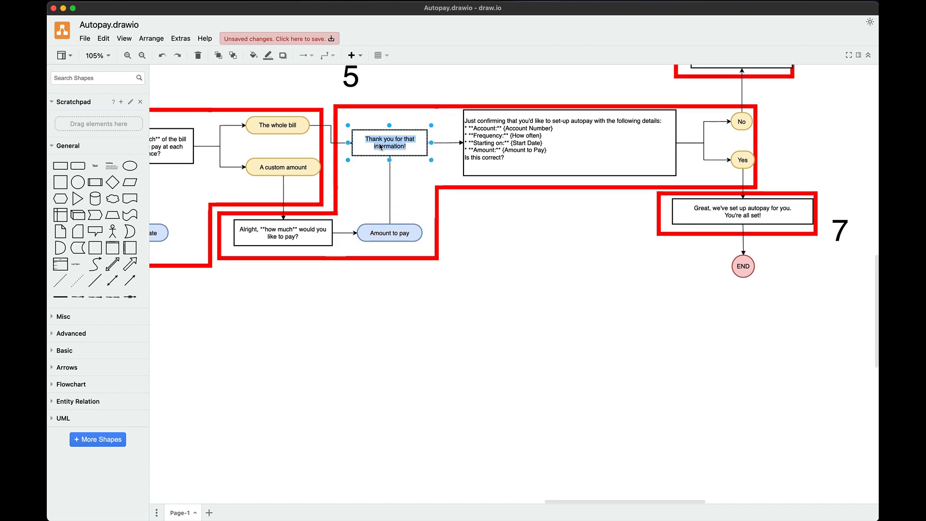
{"action": "key", "text": "super+Tab"}
{"action": "left_click", "coordinate": [311, 216]}
{"action": "key", "text": "super+v"}
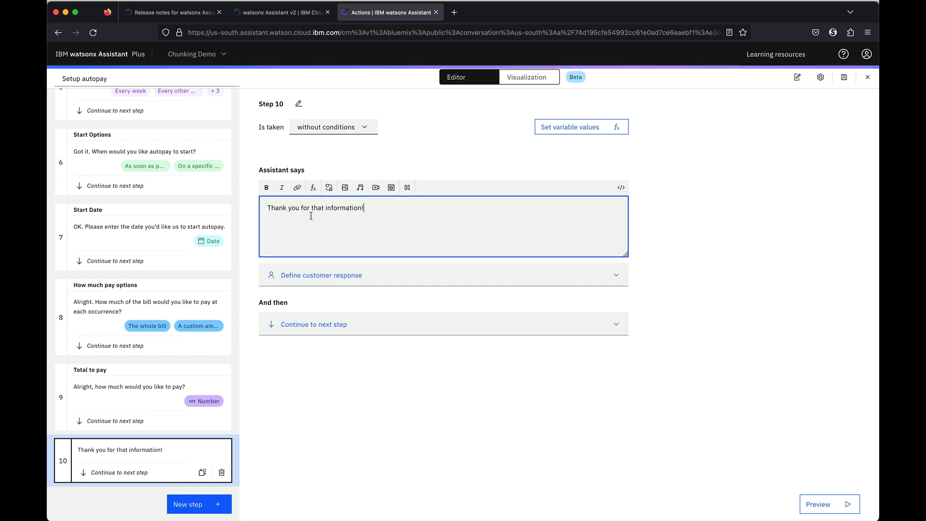
Rename Step 9 from 'Total to pay' to 'Amount to pay'
{"action": "left_click", "coordinate": [160, 407]}
{"action": "double_click", "coordinate": [301, 103]}
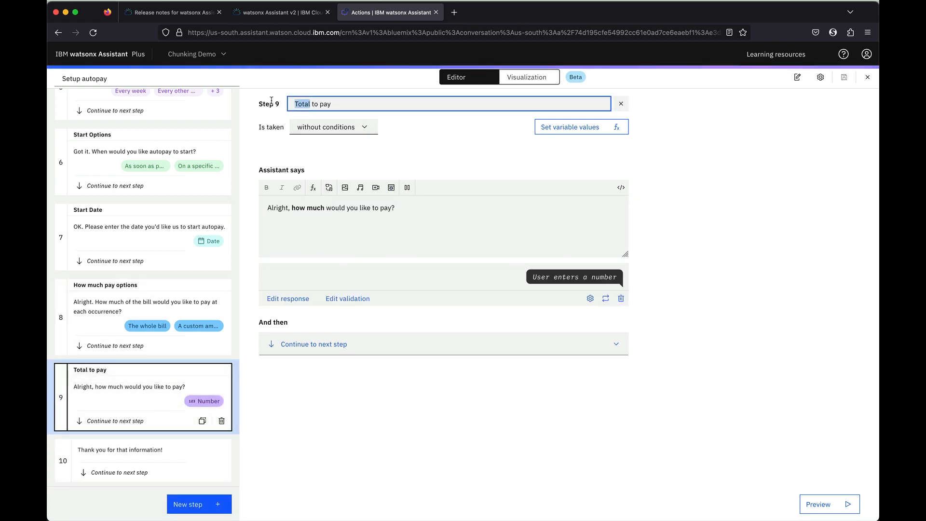
{"action": "type", "text": "Amoun"}
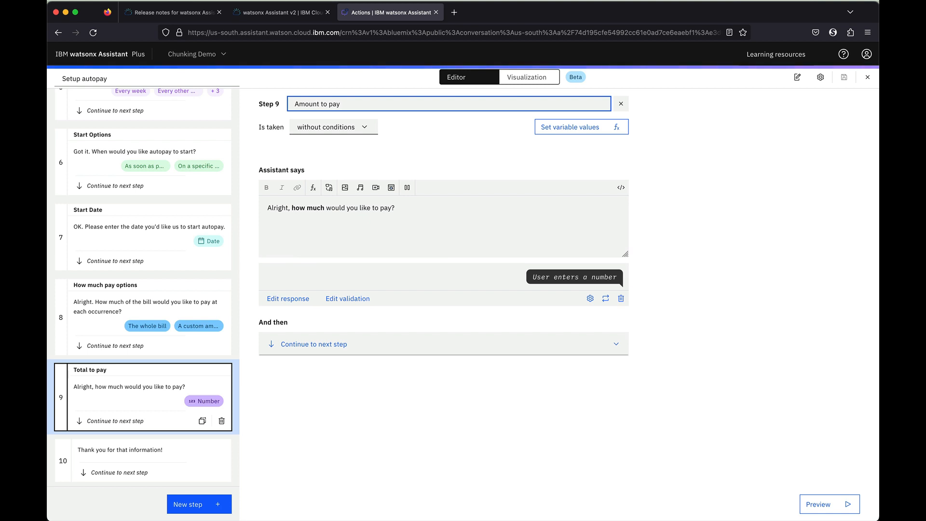
{"action": "key", "text": "Return"}
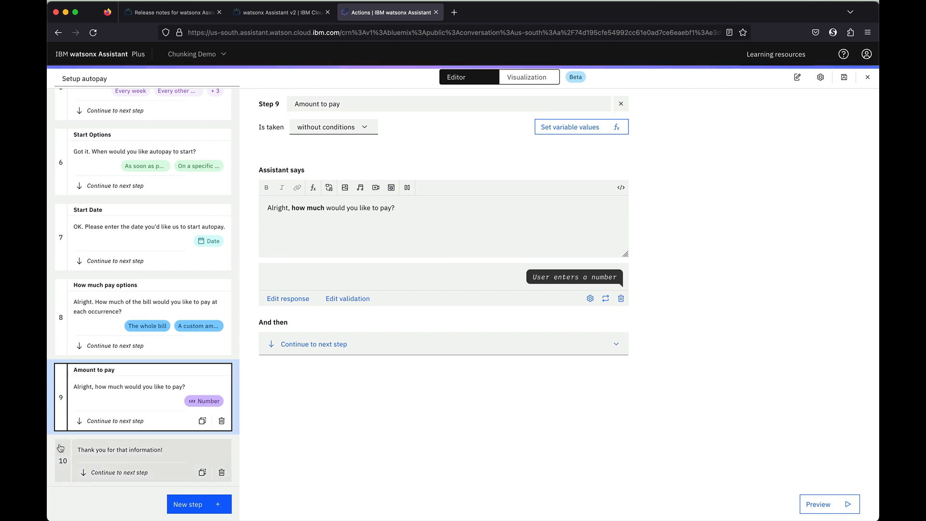
Add Step 11 with the autopay confirmation message copied from the flowchart
{"action": "left_click", "coordinate": [133, 453]}
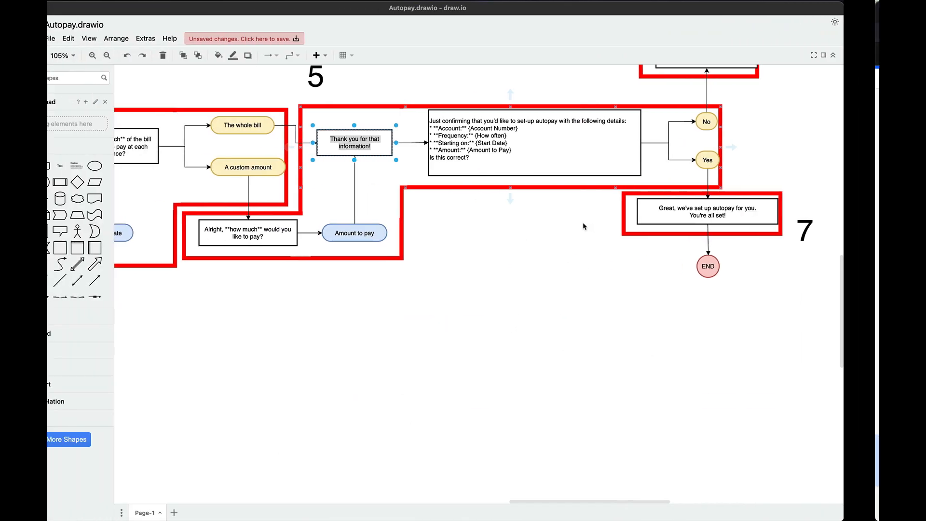
{"action": "left_click", "coordinate": [543, 144]}
{"action": "triple_click", "coordinate": [542, 144]}
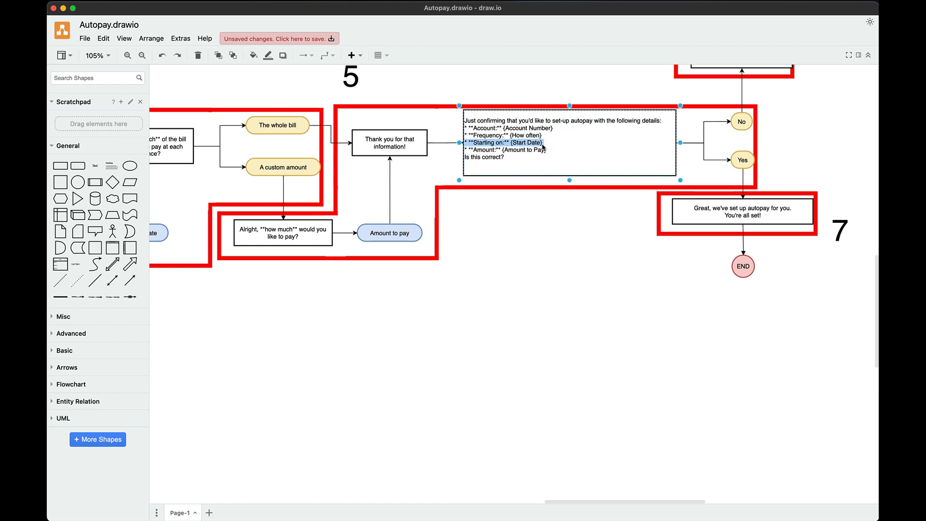
{"action": "key", "text": "super+a"}
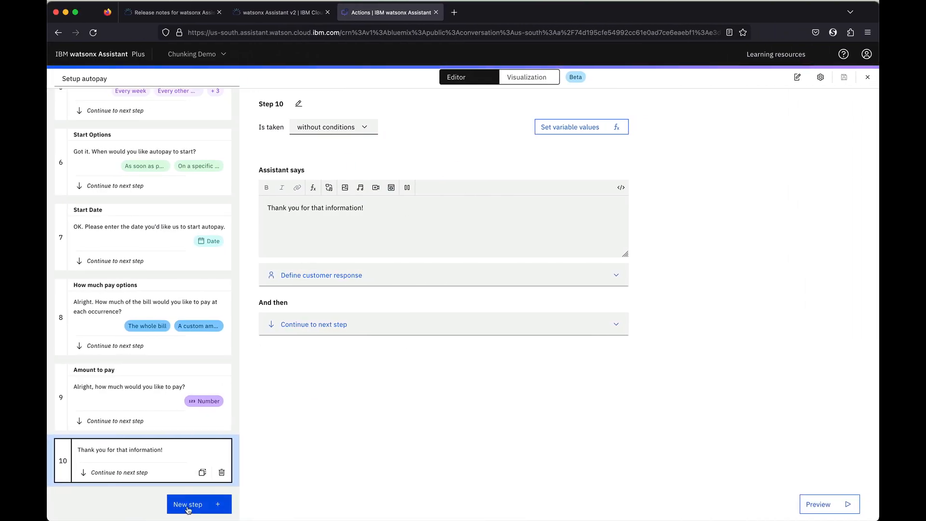
{"action": "left_click", "coordinate": [188, 506]}
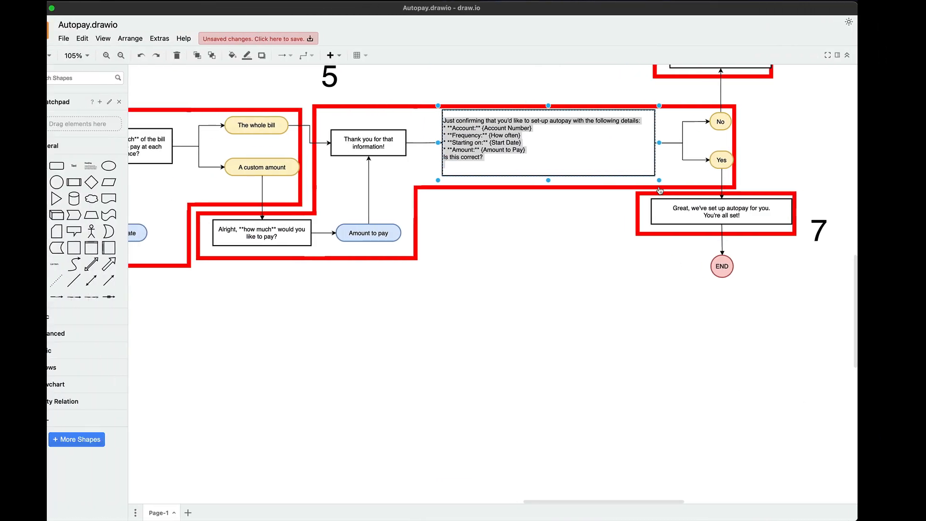
{"action": "double_click", "coordinate": [622, 167]}
{"action": "key", "text": "super+c"}
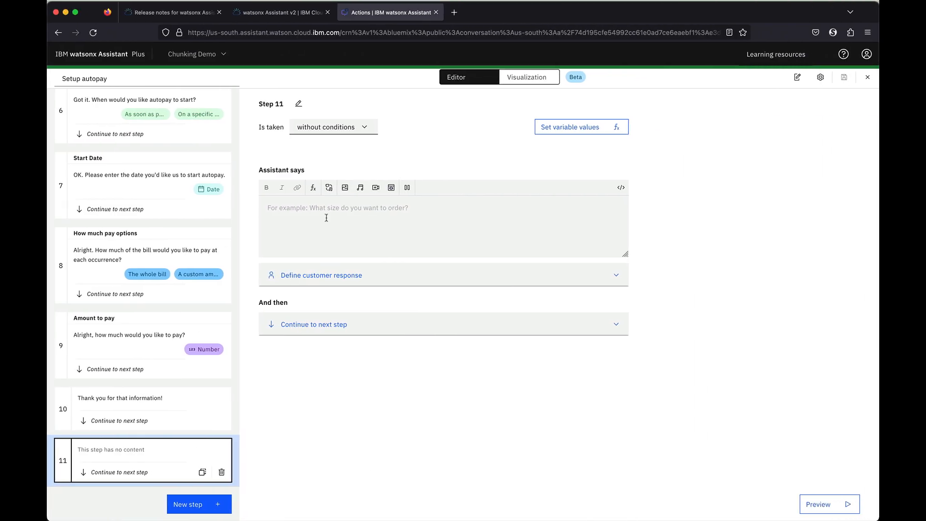
{"action": "left_click", "coordinate": [338, 217]}
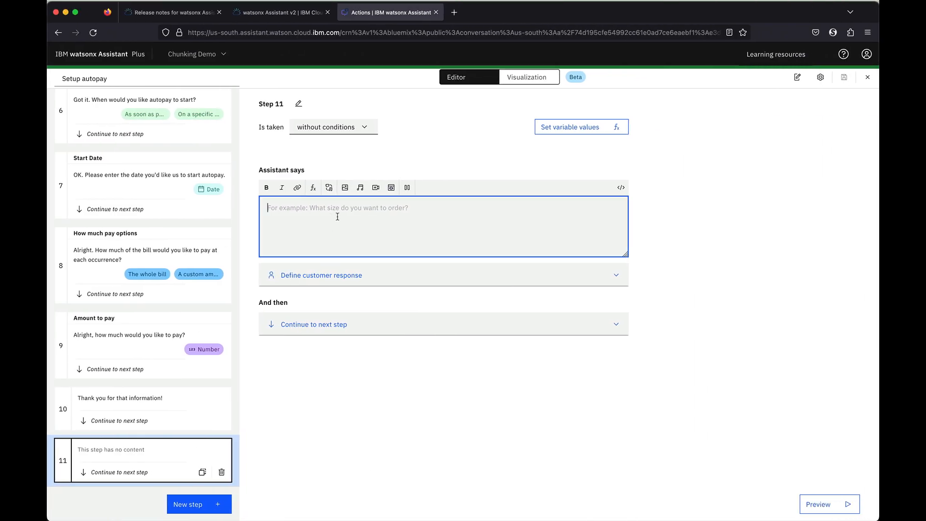
{"action": "key", "text": "super+v"}
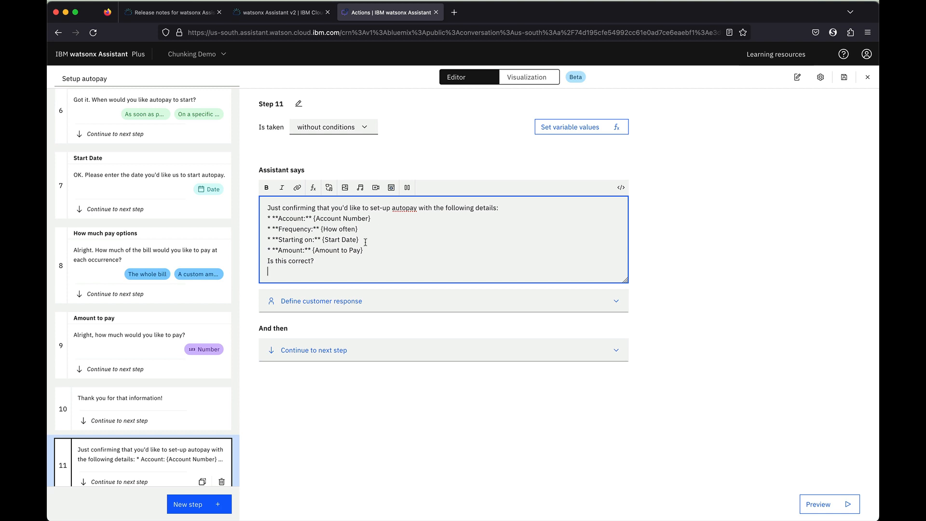
Delete the {Account Number} placeholder from Step 11's message
{"action": "left_click_drag", "start_coordinate": [314, 221], "coordinate": [371, 220]}
{"action": "left_click", "coordinate": [336, 231]}
{"action": "left_click_drag", "start_coordinate": [314, 220], "coordinate": [380, 222]}
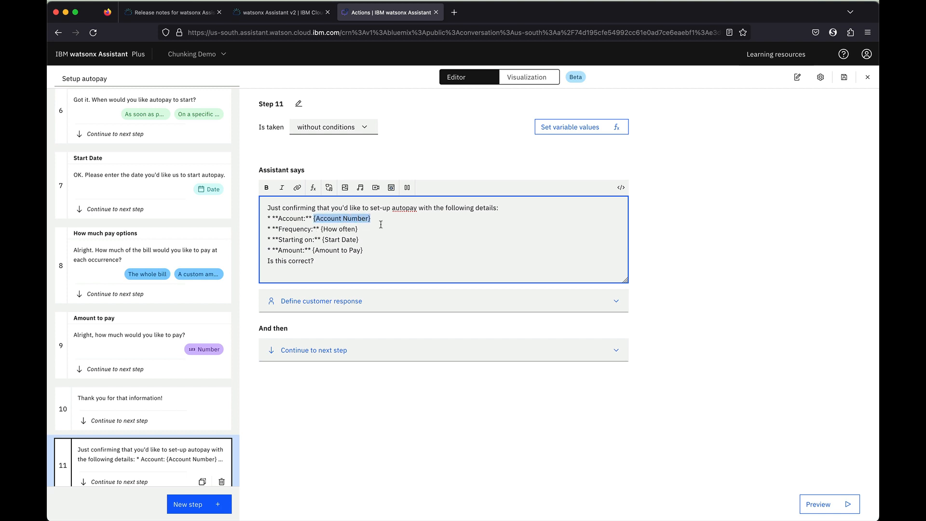
{"action": "type", "text": "$"}
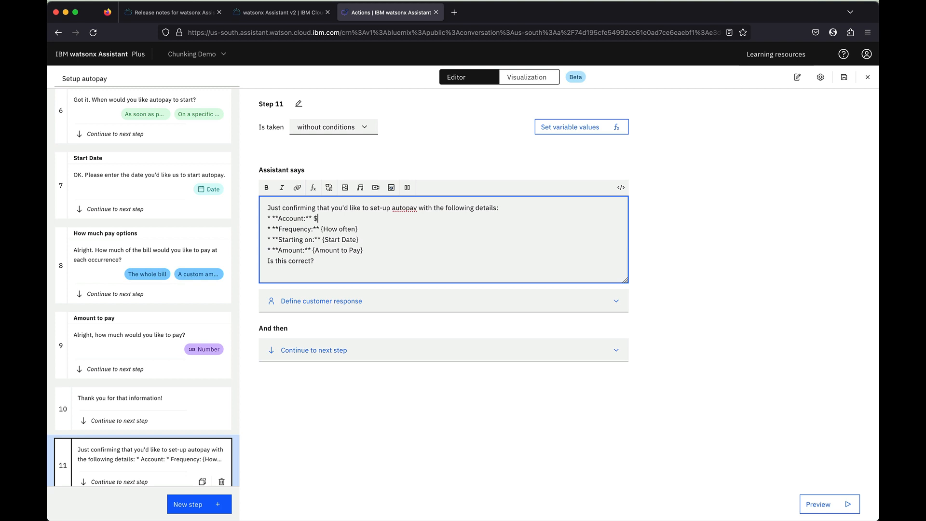
{"action": "key", "text": "BackSpace"}
Insert the 4. Account Number and 5. Payment cycle variables into the confirmation message
{"action": "left_click", "coordinate": [313, 187]}
{"action": "left_click", "coordinate": [353, 237]}
{"action": "type", "text": "acc"}
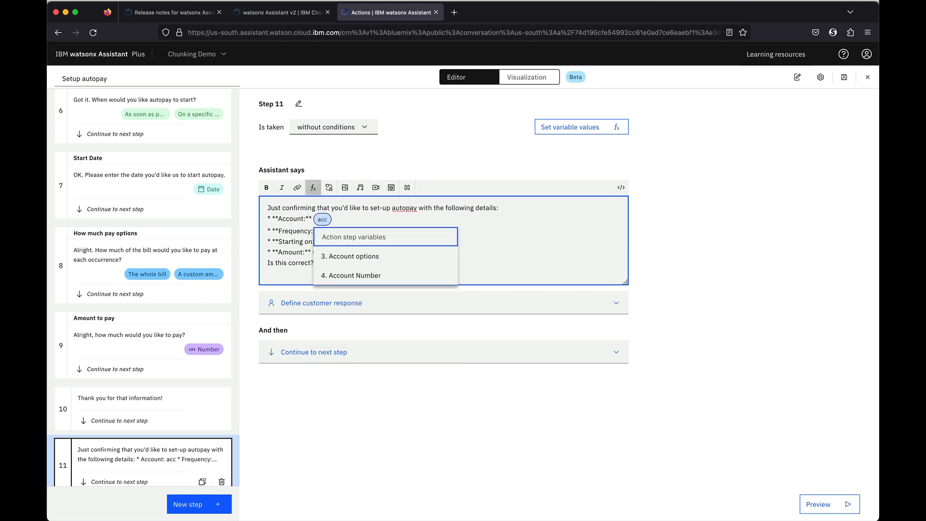
{"action": "left_click", "coordinate": [365, 277]}
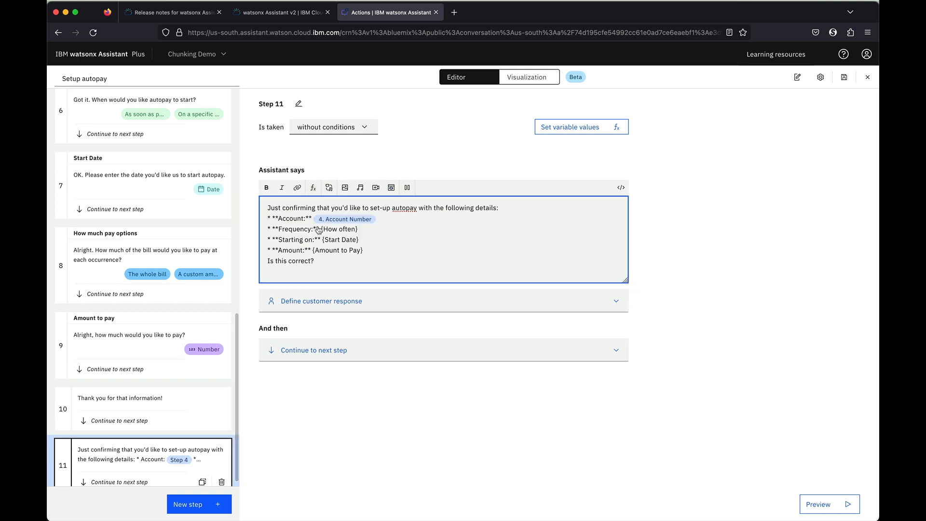
{"action": "left_click_drag", "start_coordinate": [321, 230], "coordinate": [365, 230]}
{"action": "left_click", "coordinate": [313, 188]}
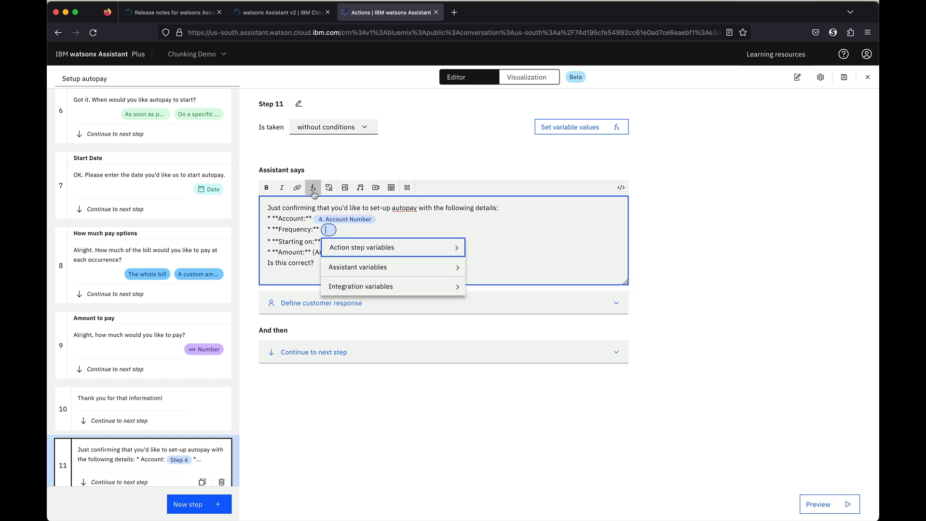
{"action": "type", "text": "how"}
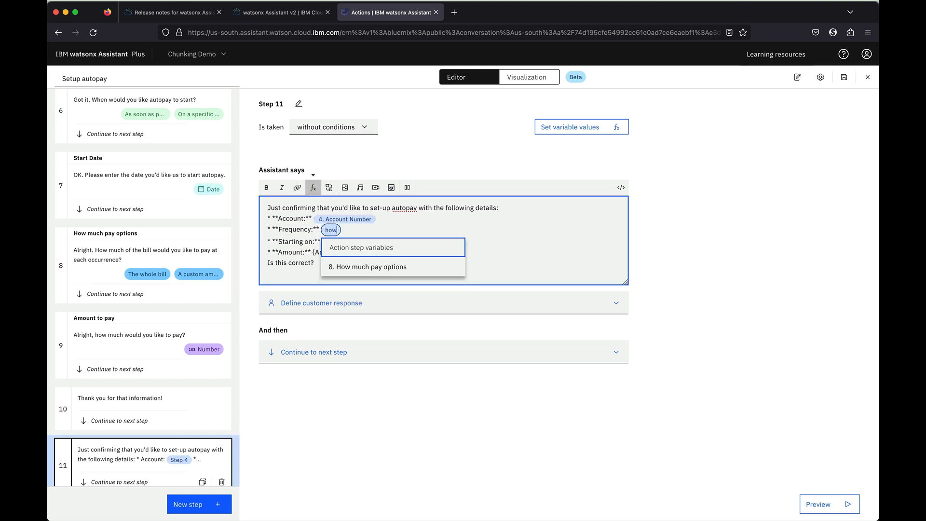
{"action": "key", "text": "BackSpace"}
{"action": "key", "text": "BackSpace"}
{"action": "key", "text": "BackSpace"}
{"action": "type", "text": "fre"}
{"action": "key", "text": "BackSpace"}
{"action": "key", "text": "BackSpace"}
{"action": "key", "text": "BackSpace"}
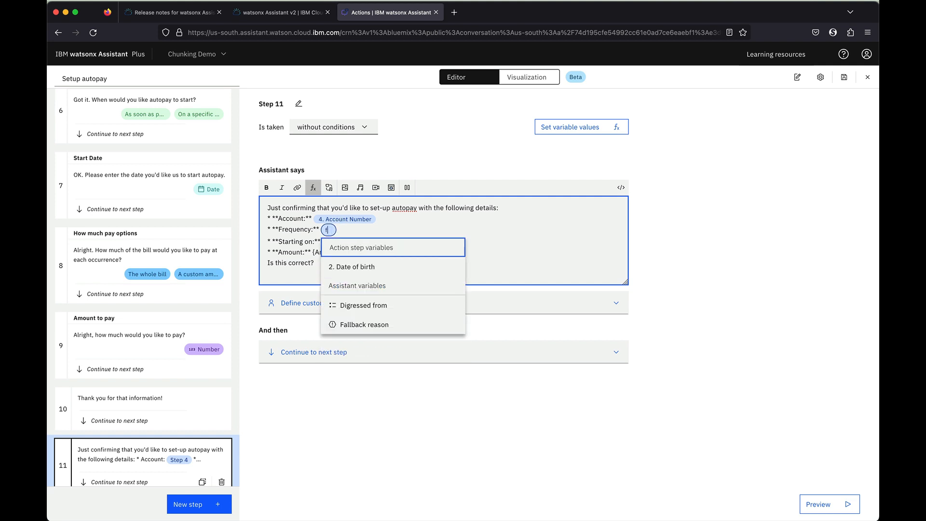
{"action": "left_click", "coordinate": [422, 248]}
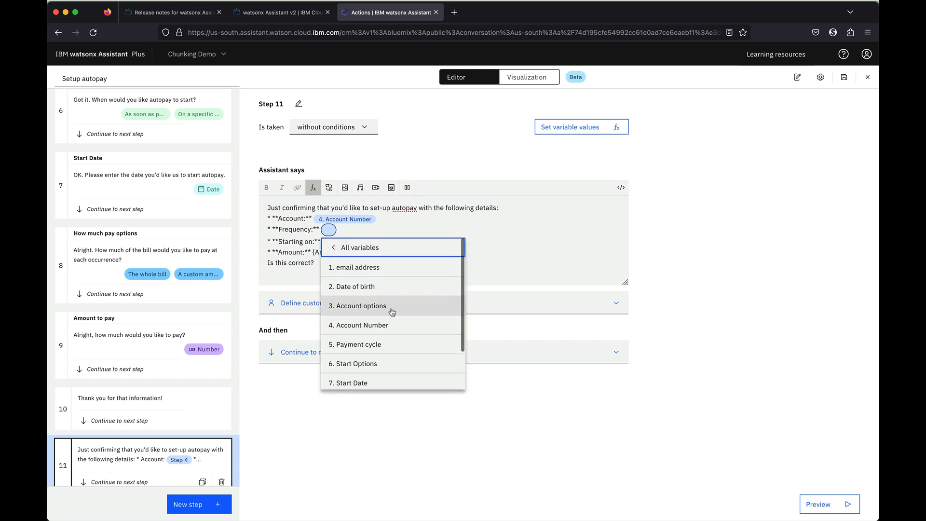
{"action": "left_click", "coordinate": [391, 344]}
Replace {Start Date} and {Amount to Pay} with the 7. Start Date and 9. Amount to pay variables, then save
{"action": "left_click_drag", "start_coordinate": [323, 240], "coordinate": [361, 241]}
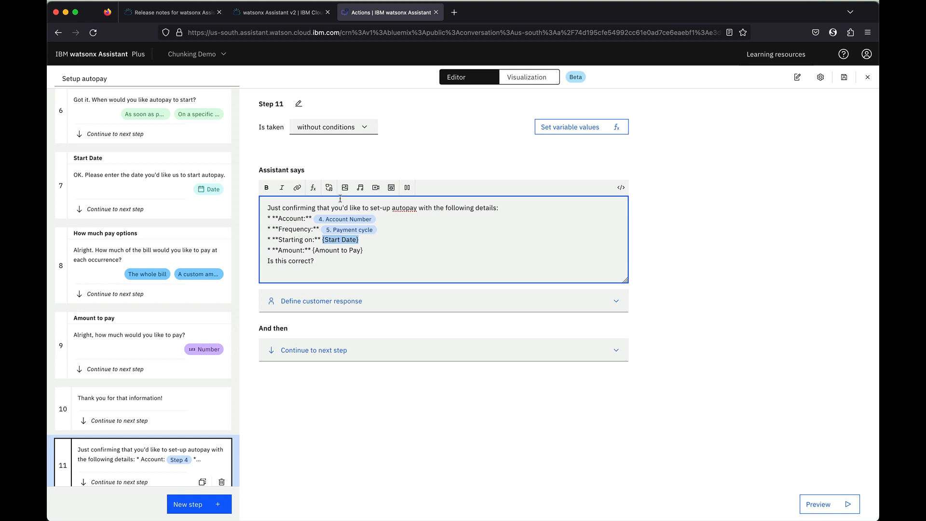
{"action": "left_click", "coordinate": [313, 188]}
{"action": "type", "text": "st"}
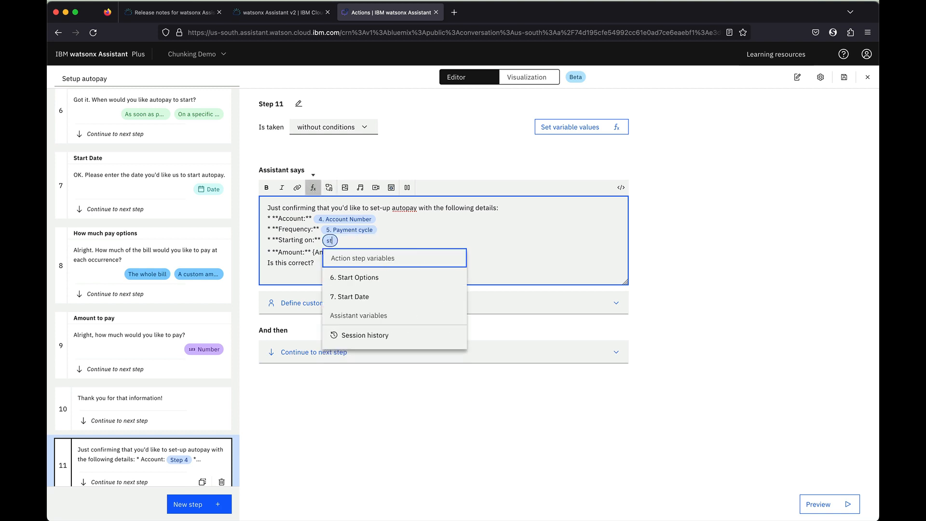
{"action": "left_click", "coordinate": [364, 297]}
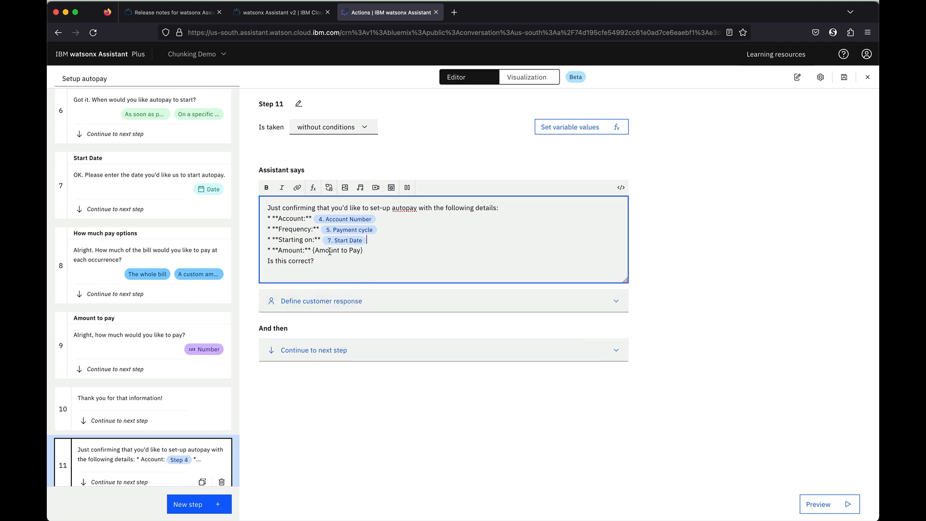
{"action": "left_click_drag", "start_coordinate": [313, 251], "coordinate": [375, 253]}
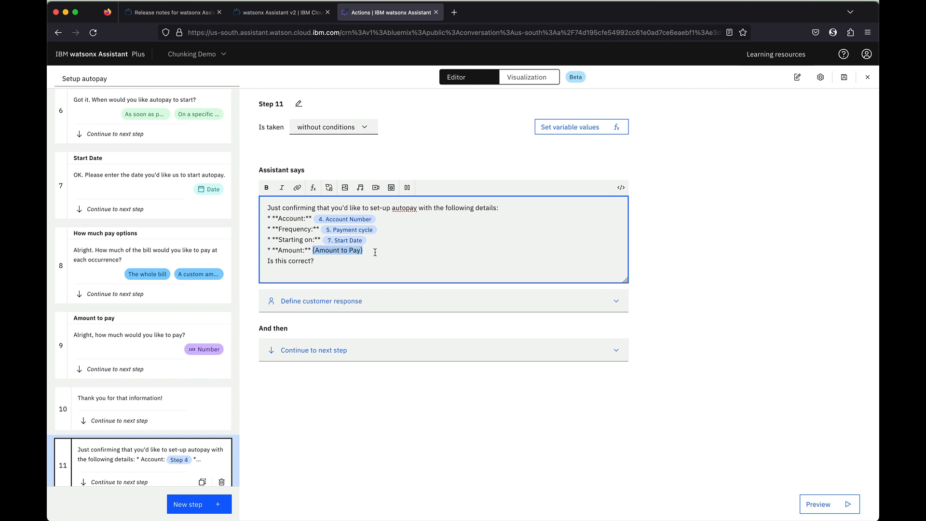
{"action": "left_click", "coordinate": [313, 187]}
{"action": "left_click", "coordinate": [347, 269]}
{"action": "type", "text": "amou"}
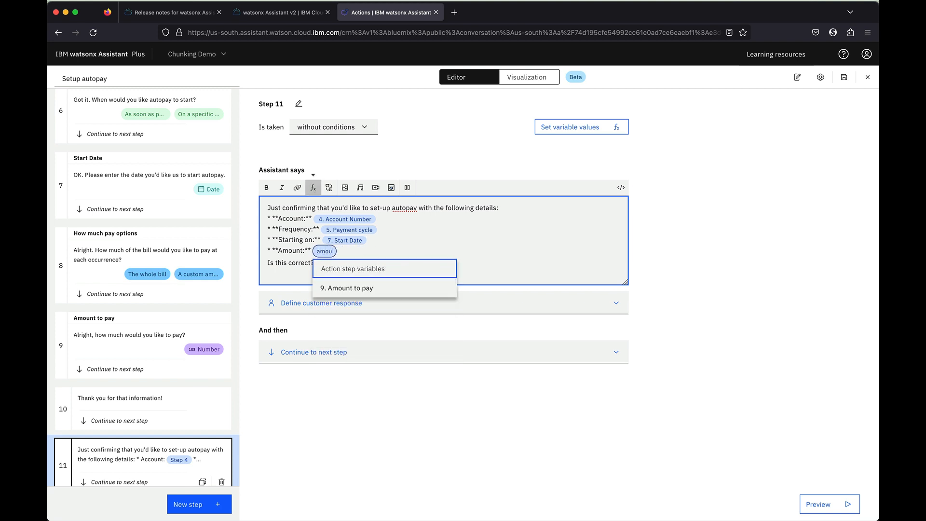
{"action": "left_click", "coordinate": [357, 288]}
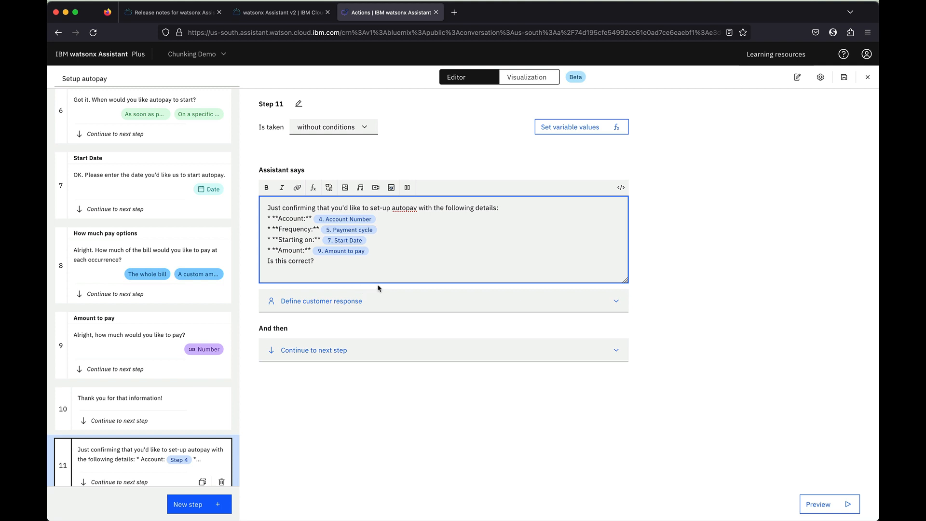
{"action": "left_click", "coordinate": [844, 77]}
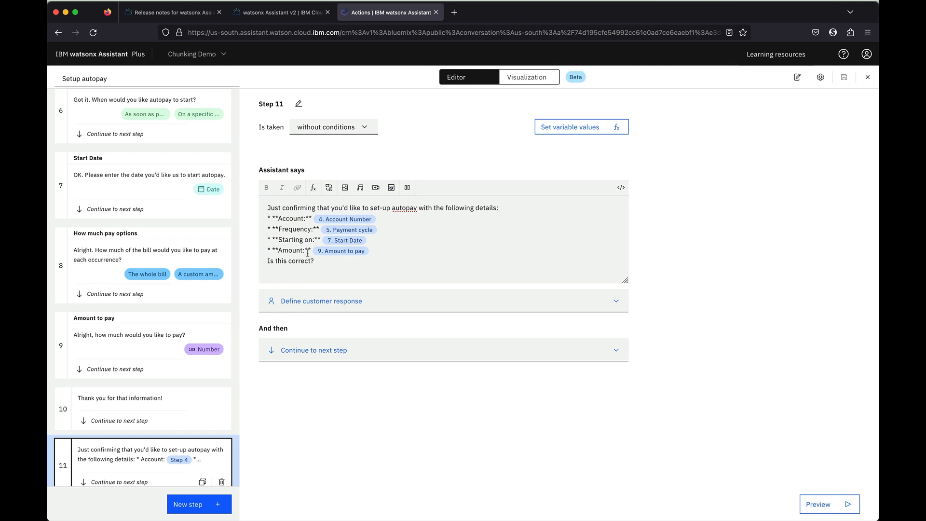
Add a Set variable values section to Step 11 with one Expression row
{"action": "scroll", "coordinate": [159, 227], "scroll_direction": "up", "scroll_amount": 5}
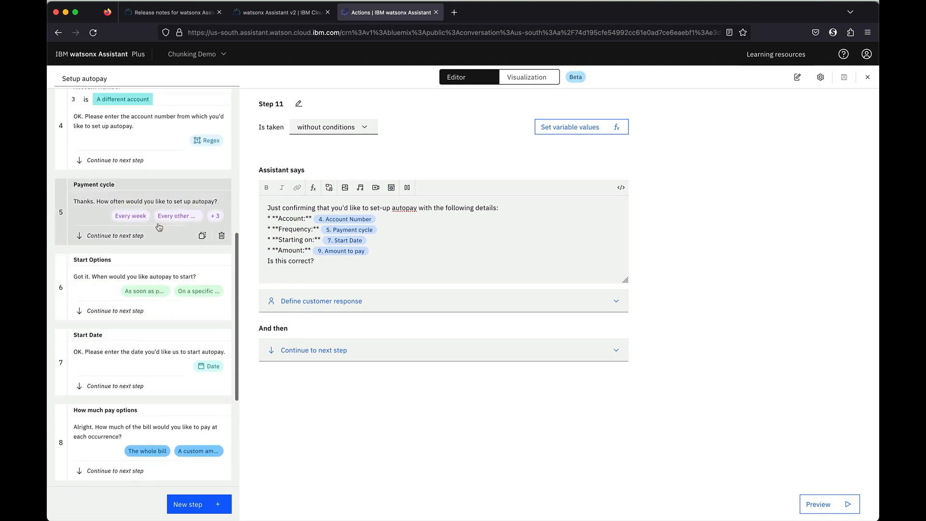
{"action": "scroll", "coordinate": [159, 227], "scroll_direction": "down", "scroll_amount": 2}
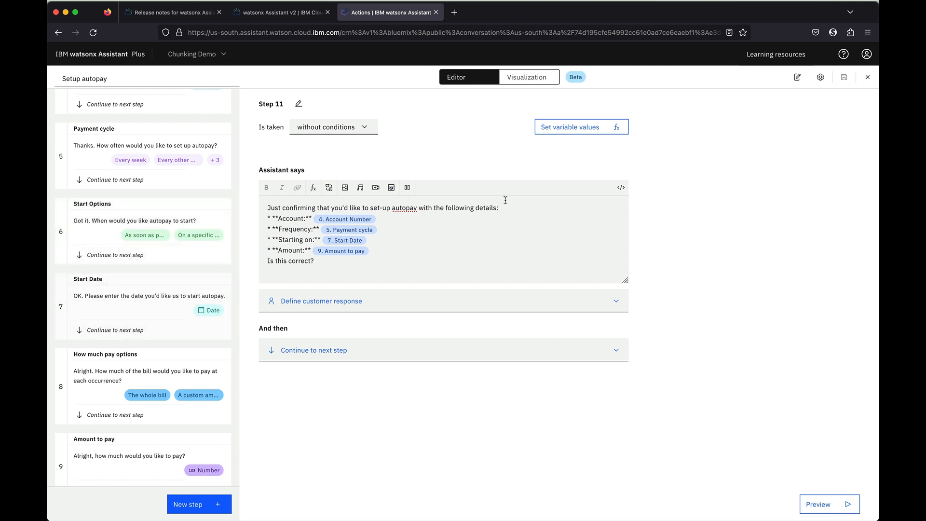
{"action": "left_click", "coordinate": [569, 129]}
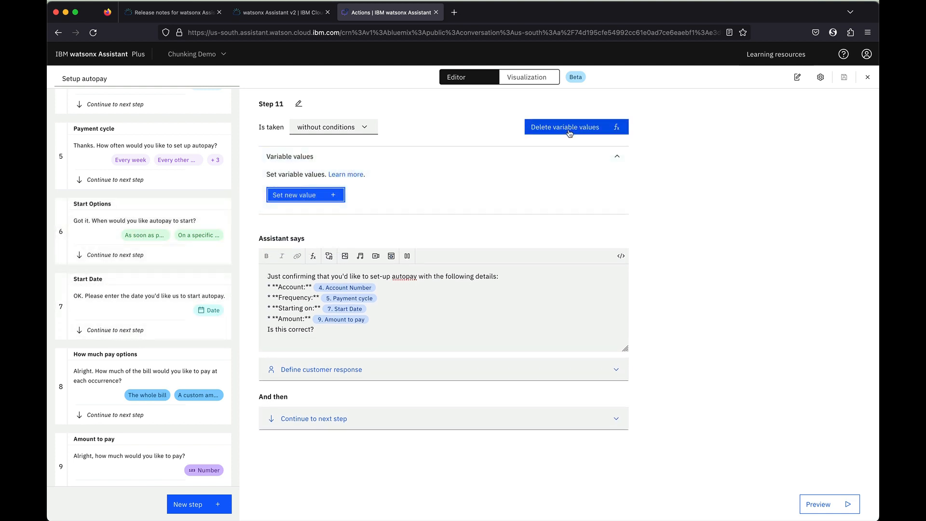
{"action": "left_click", "coordinate": [333, 199]}
{"action": "left_click", "coordinate": [318, 252]}
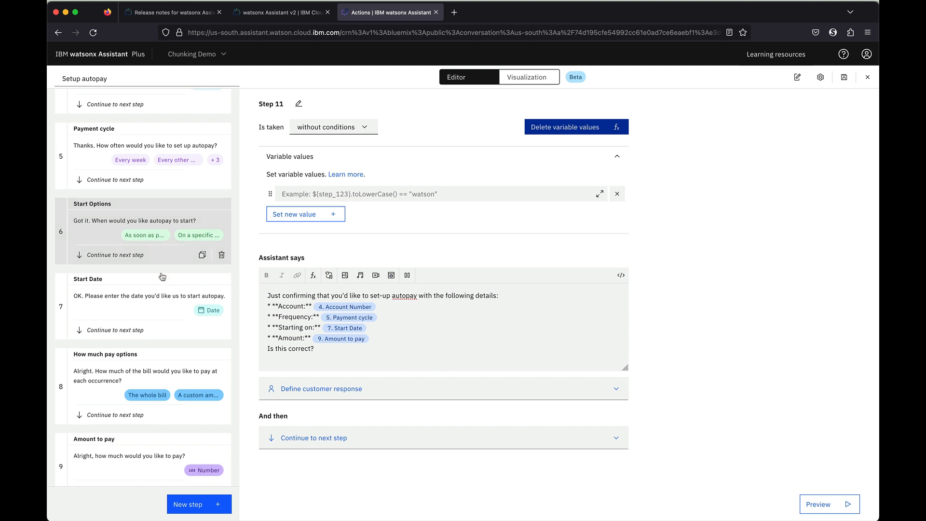
{"action": "scroll", "coordinate": [165, 270], "scroll_direction": "up", "scroll_amount": 3}
{"action": "scroll", "coordinate": [167, 314], "scroll_direction": "up", "scroll_amount": 6}
{"action": "scroll", "coordinate": [172, 319], "scroll_direction": "down", "scroll_amount": 1}
{"action": "scroll", "coordinate": [171, 318], "scroll_direction": "down", "scroll_amount": 5}
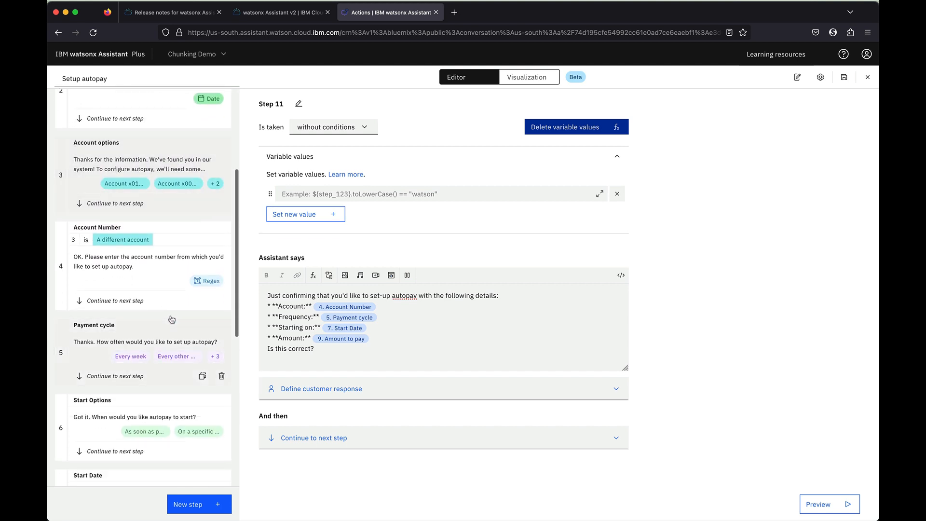
{"action": "scroll", "coordinate": [169, 314], "scroll_direction": "up", "scroll_amount": 1}
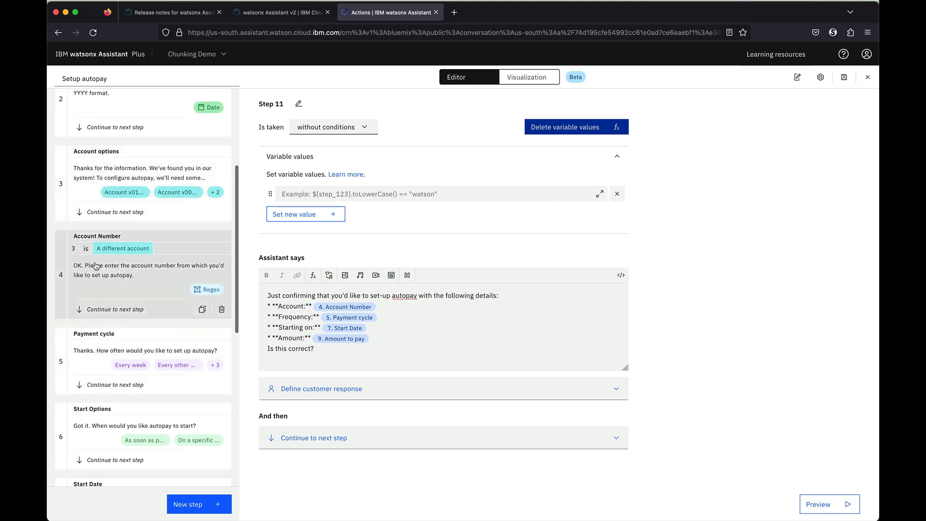
Set 4. Account Number = (4. Account Number ? 4. Account Number : 3. Account options)
{"action": "left_click", "coordinate": [318, 194]}
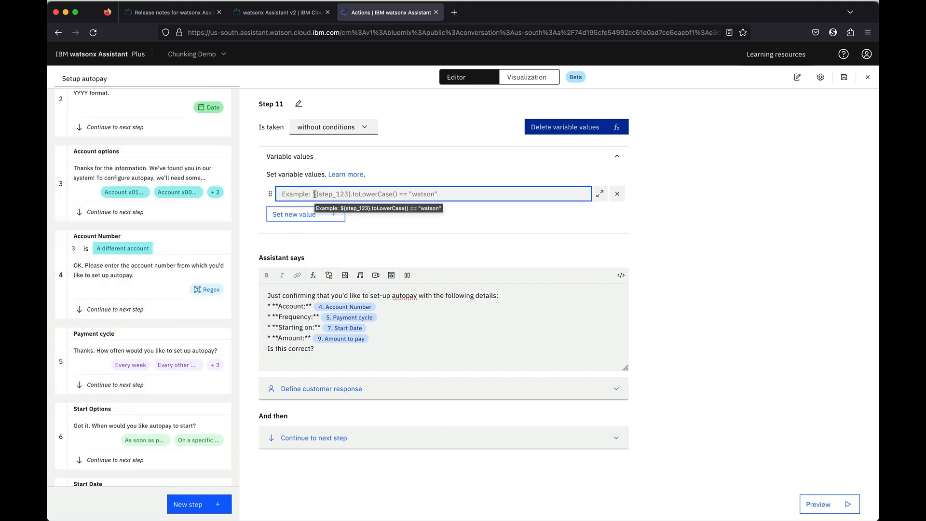
{"action": "type", "text": "$"}
{"action": "left_click", "coordinate": [356, 232]}
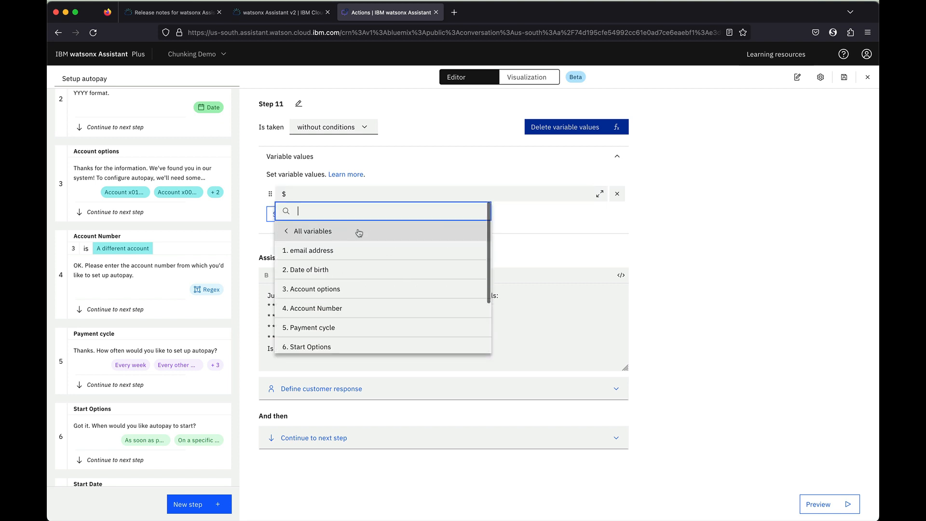
{"action": "left_click", "coordinate": [356, 307]}
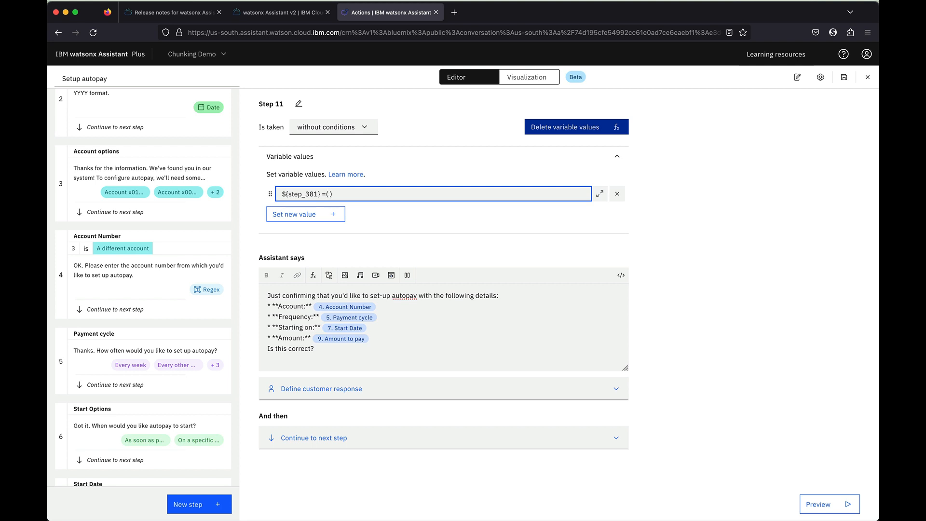
{"action": "type", "text": "$"}
{"action": "type", "text": "acc"}
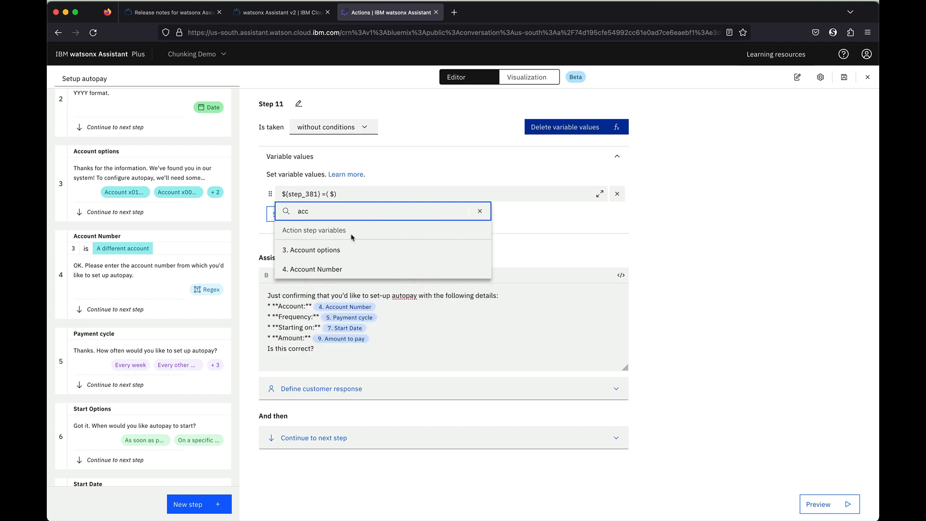
{"action": "left_click", "coordinate": [345, 271]}
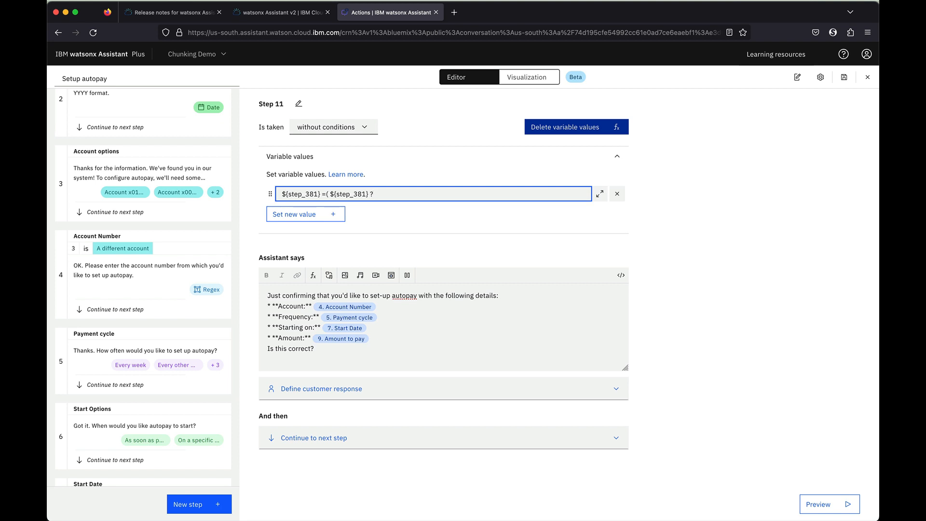
{"action": "type", "text": "? $acc"}
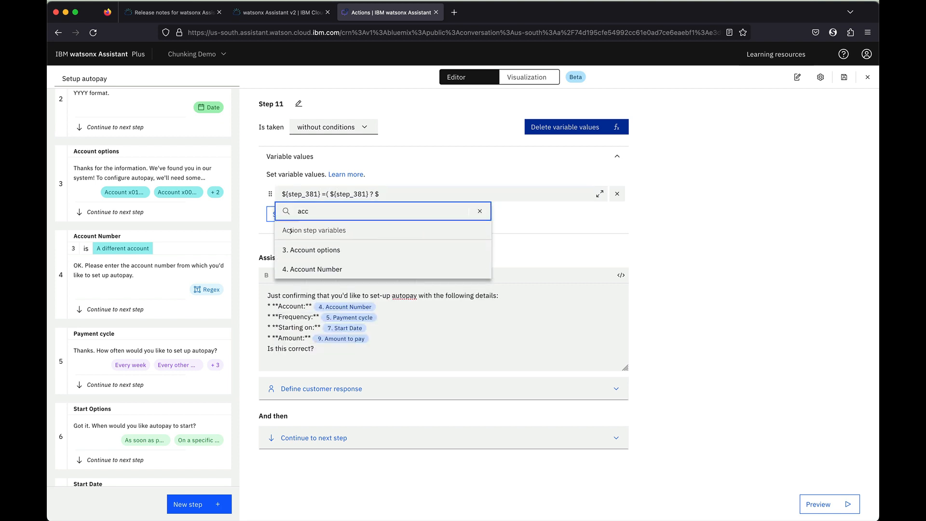
{"action": "left_click", "coordinate": [363, 269]}
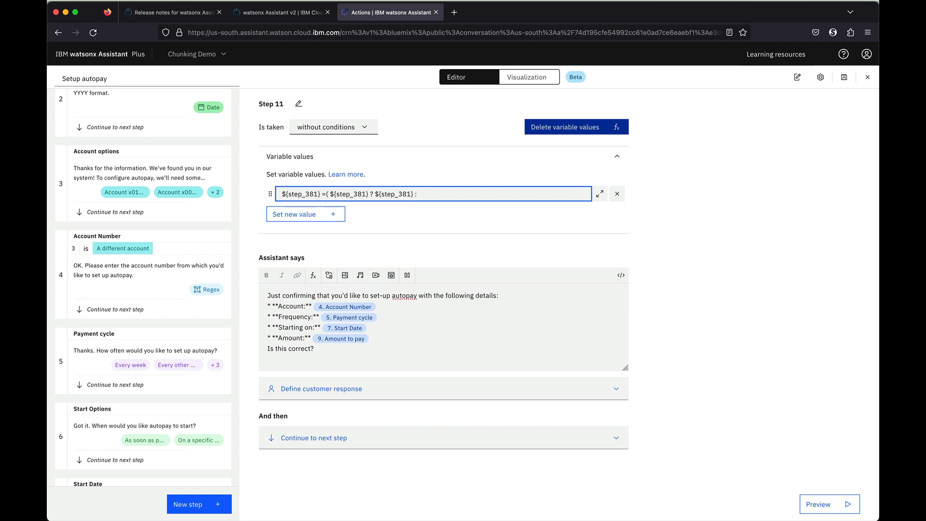
{"action": "type", "text": ": $acc"}
{"action": "left_click", "coordinate": [363, 250]}
{"action": "left_click", "coordinate": [484, 226]}
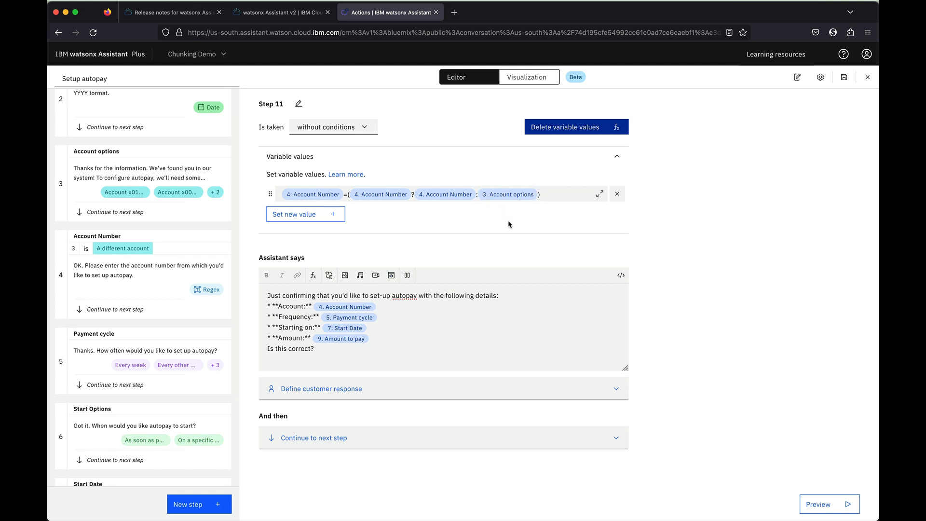
{"action": "left_click", "coordinate": [314, 218]}
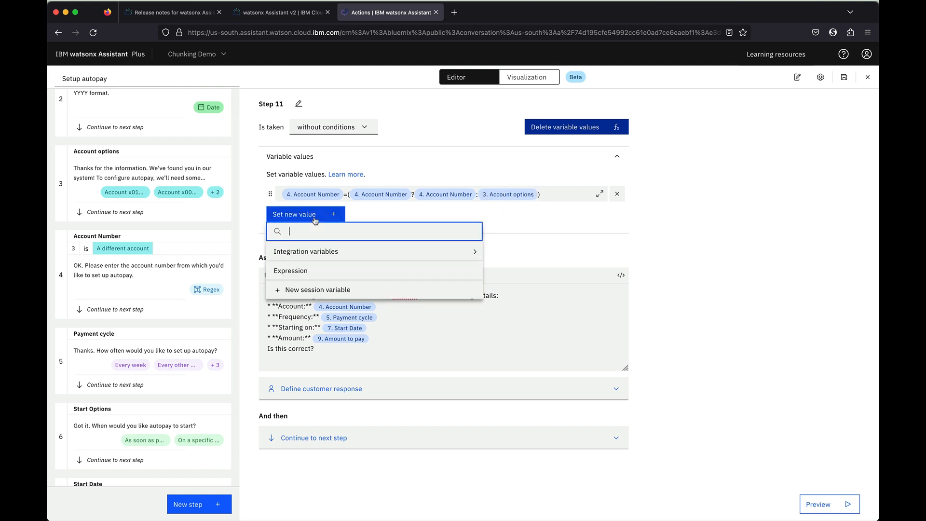
{"action": "left_click", "coordinate": [366, 221]}
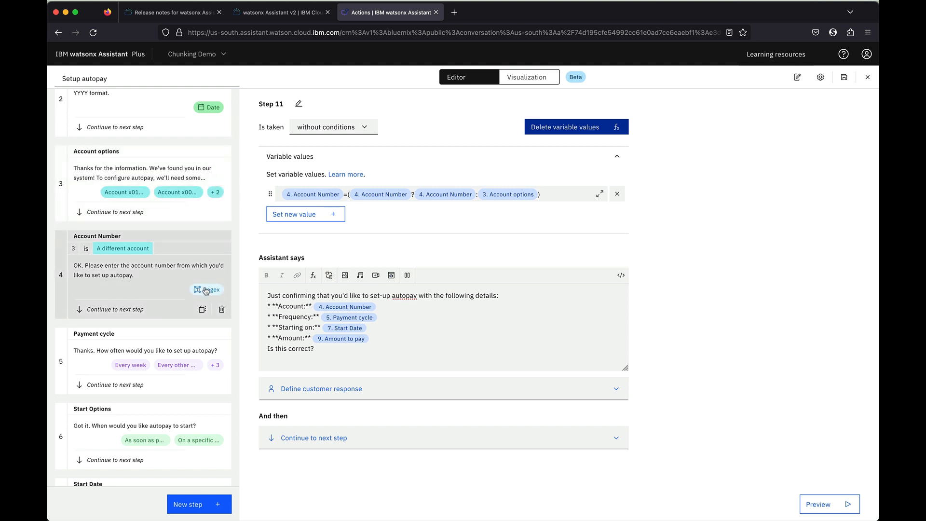
Add a new expression row to step 11 and start a Payment cycle expression
{"action": "left_click", "coordinate": [313, 218]}
{"action": "left_click", "coordinate": [308, 269]}
{"action": "left_click", "coordinate": [332, 214]}
{"action": "type", "text": "$"}
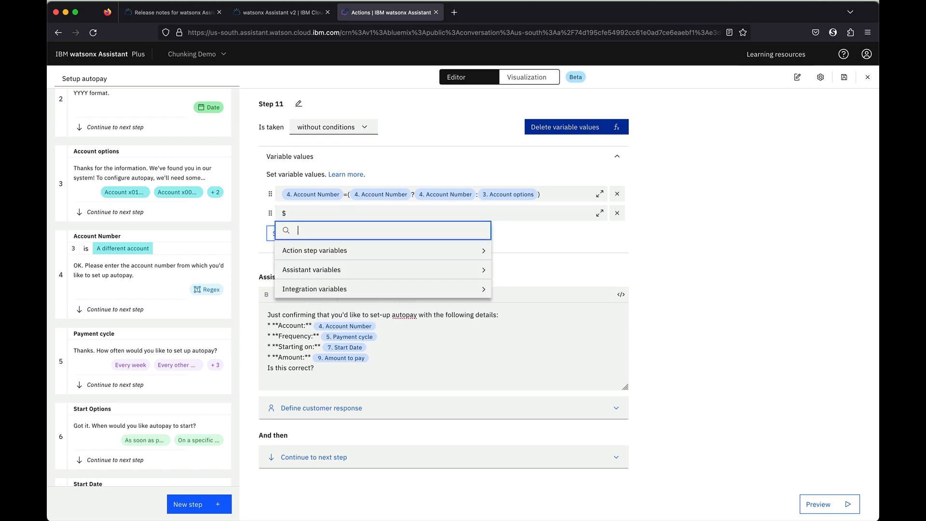
{"action": "type", "text": "pa"}
{"action": "key", "text": "Down"}
{"action": "key", "text": "Return"}
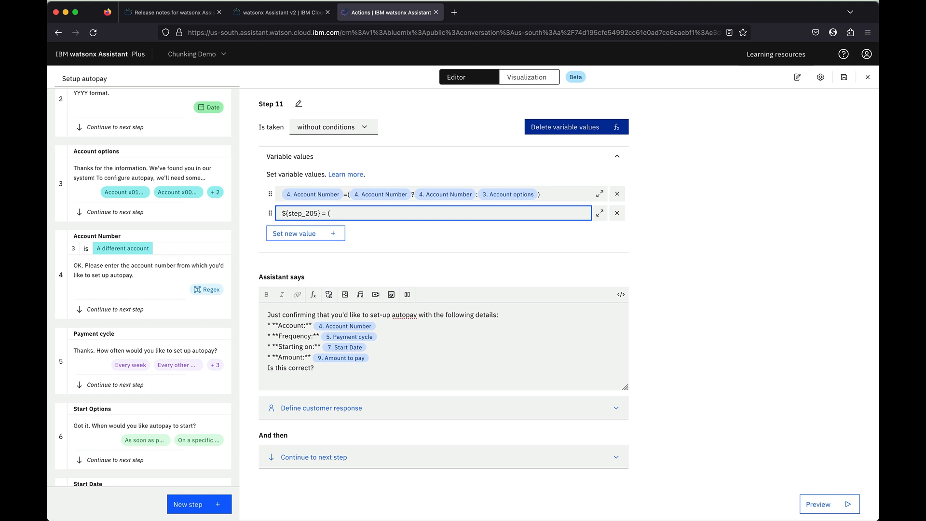
{"action": "type", "text": "$pay"}
{"action": "key", "text": "Down"}
{"action": "key", "text": "Down"}
{"action": "key", "text": "Up"}
{"action": "key", "text": "Return"}
{"action": "type", "text": "?$"}
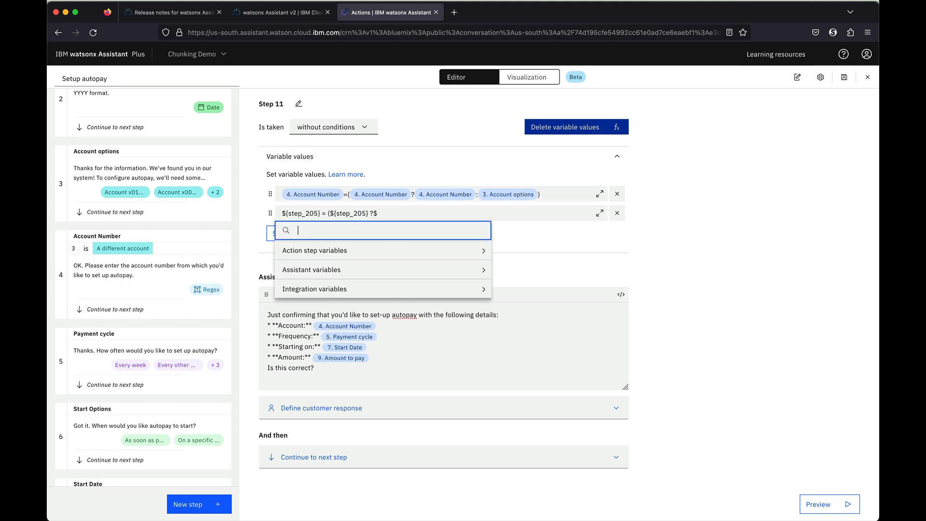
Browse the step variables, then delete the unfinished Payment cycle expression
{"action": "left_click", "coordinate": [352, 252]}
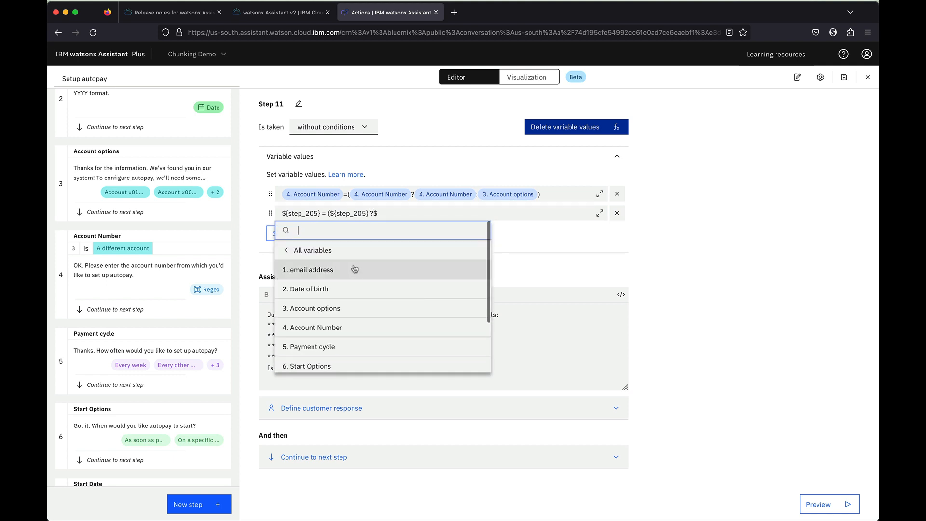
{"action": "scroll", "coordinate": [360, 309], "scroll_direction": "down", "scroll_amount": 1}
{"action": "scroll", "coordinate": [357, 311], "scroll_direction": "down", "scroll_amount": 1}
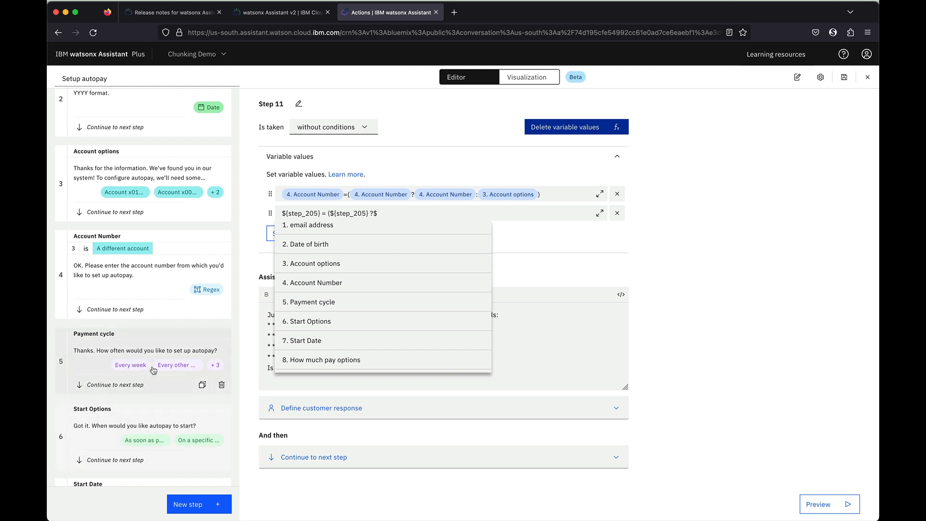
{"action": "key", "text": "Escape"}
{"action": "left_click_drag", "start_coordinate": [380, 220], "coordinate": [271, 215]}
{"action": "key", "text": "BackSpace"}
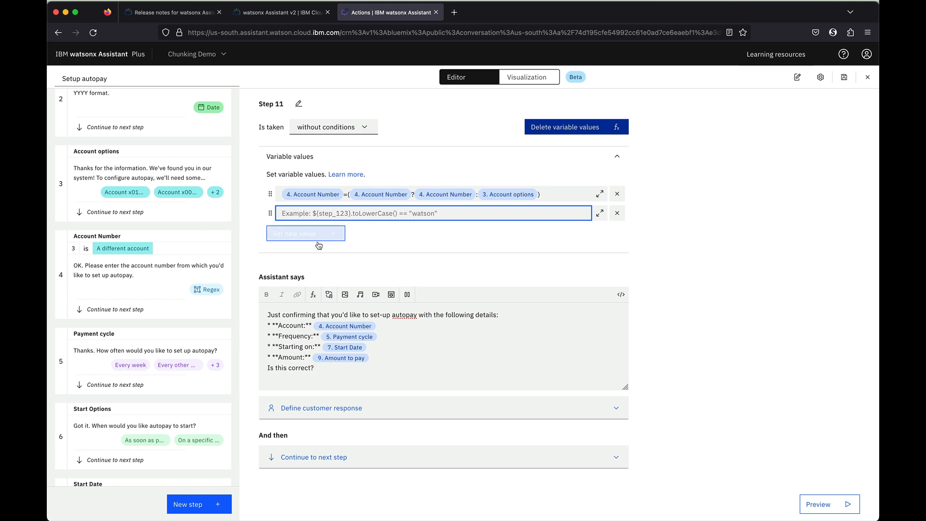
Enter ${Start Date} = (${Start Date} ? ${Start Date} : ${Start Options}) as the expression
{"action": "type", "text": "$star"}
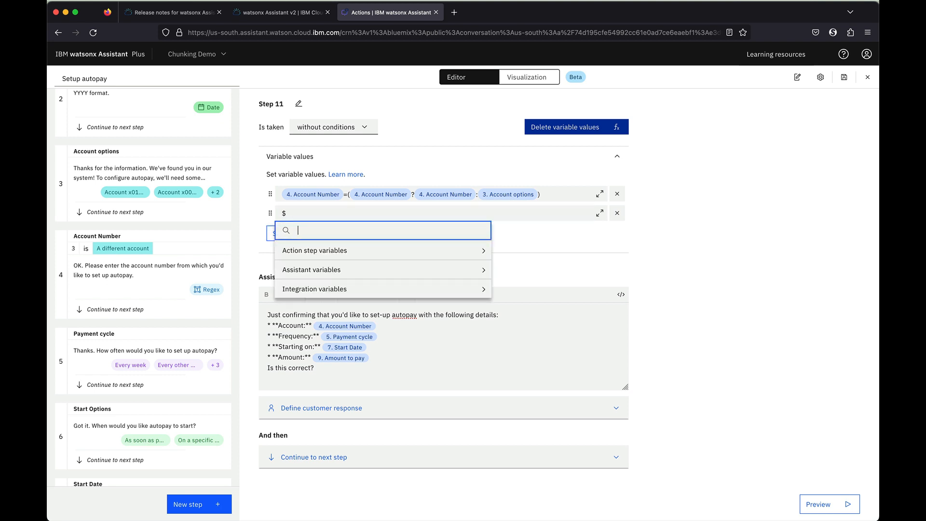
{"action": "left_click", "coordinate": [303, 289]}
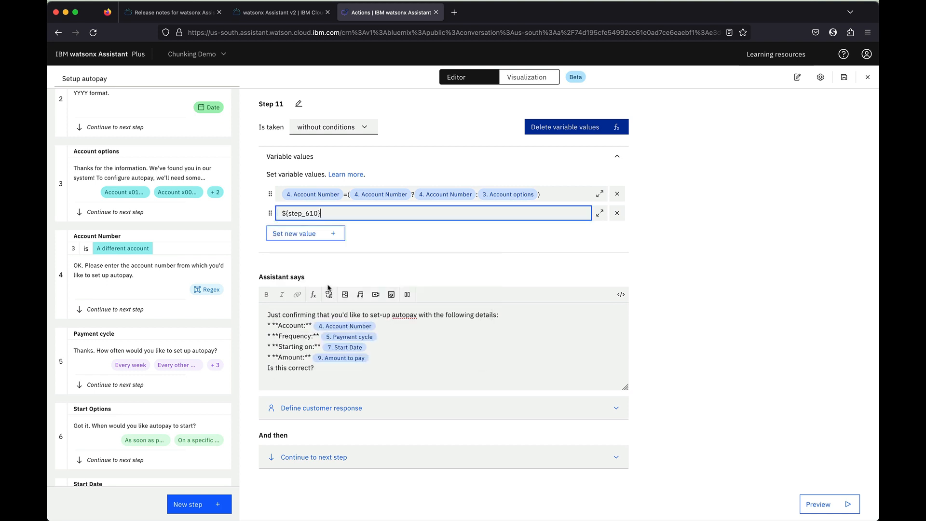
{"action": "type", "text": "= ($sta"}
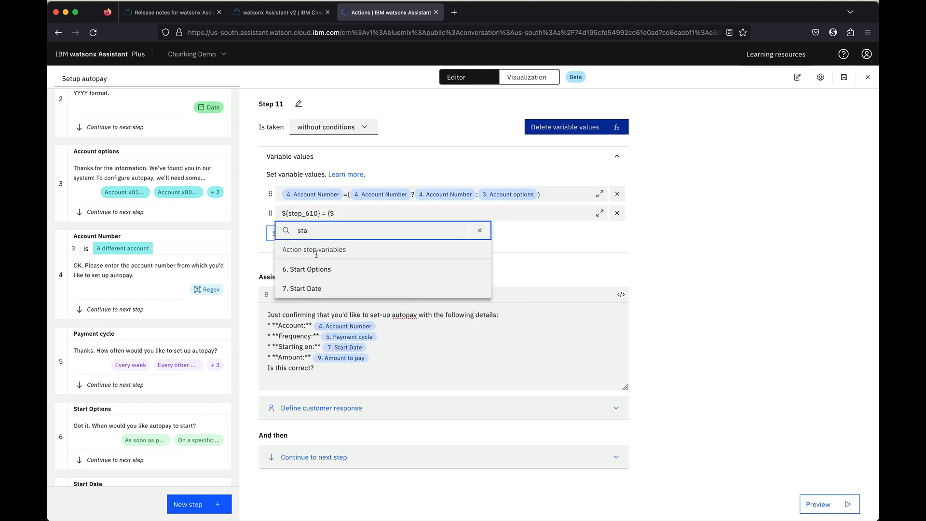
{"action": "left_click", "coordinate": [314, 288]}
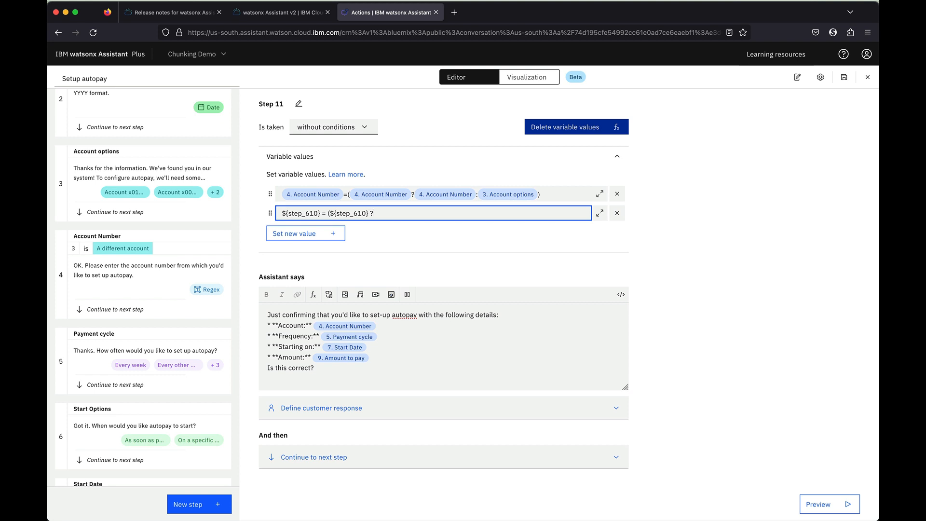
{"action": "type", "text": "? $sta"}
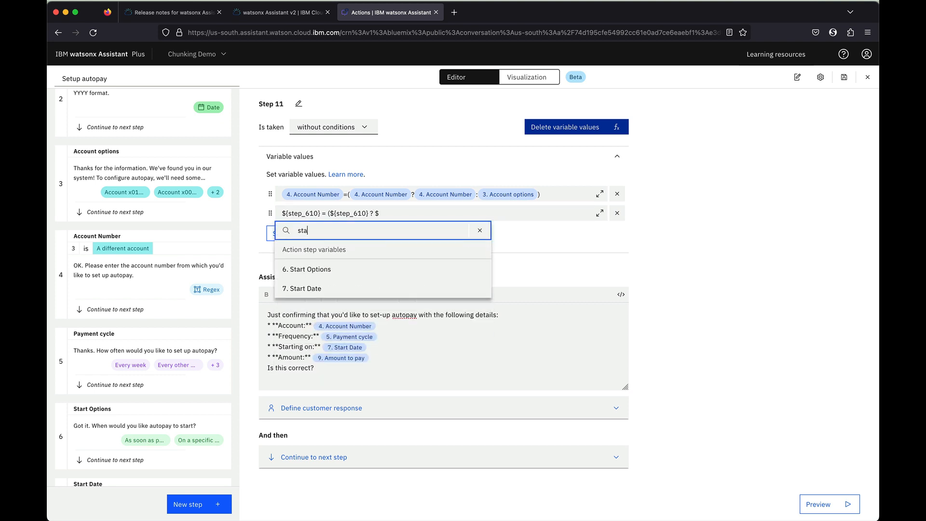
{"action": "left_click", "coordinate": [330, 288]}
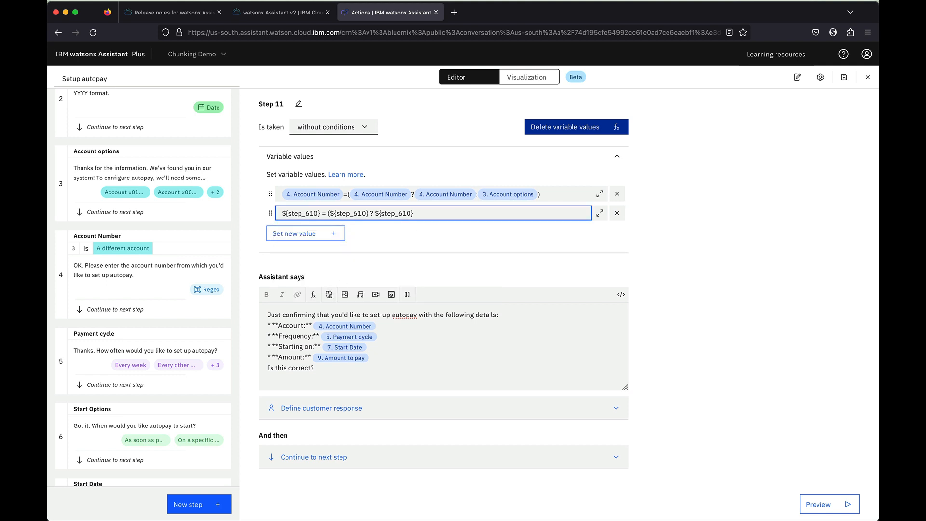
{"action": "type", "text": ":$sta"}
{"action": "left_click", "coordinate": [379, 269]}
{"action": "left_click", "coordinate": [501, 257]}
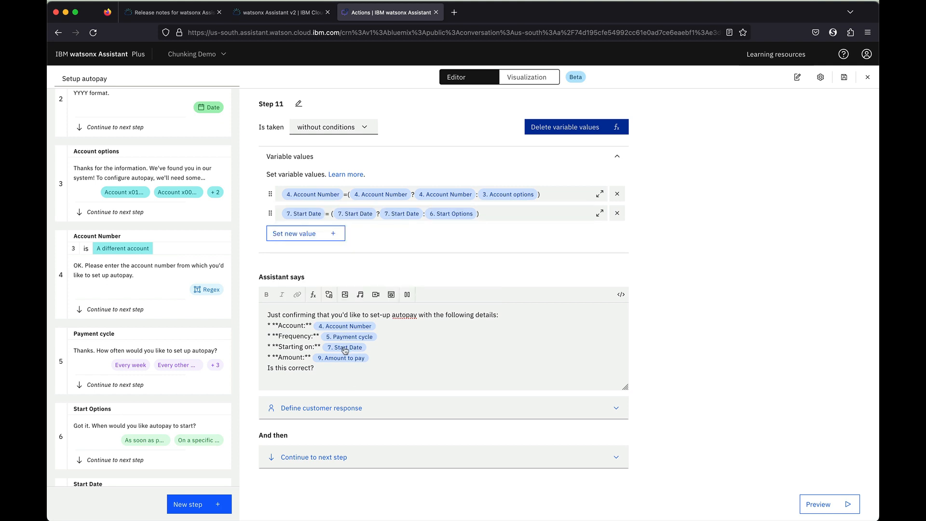
{"action": "left_click", "coordinate": [308, 238]}
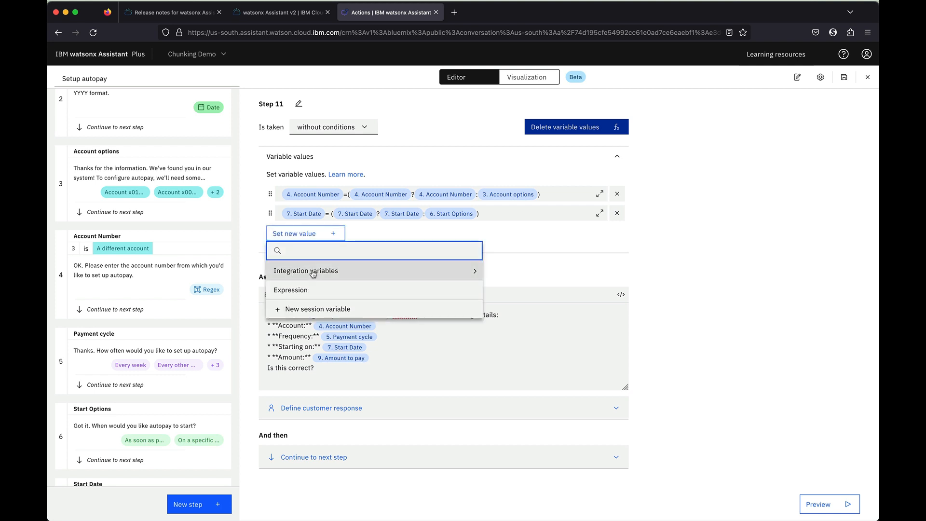
Start a new expression setting Amount to pay to ${Amount to pay} ? ${Amount to pay}
{"action": "left_click", "coordinate": [309, 289]}
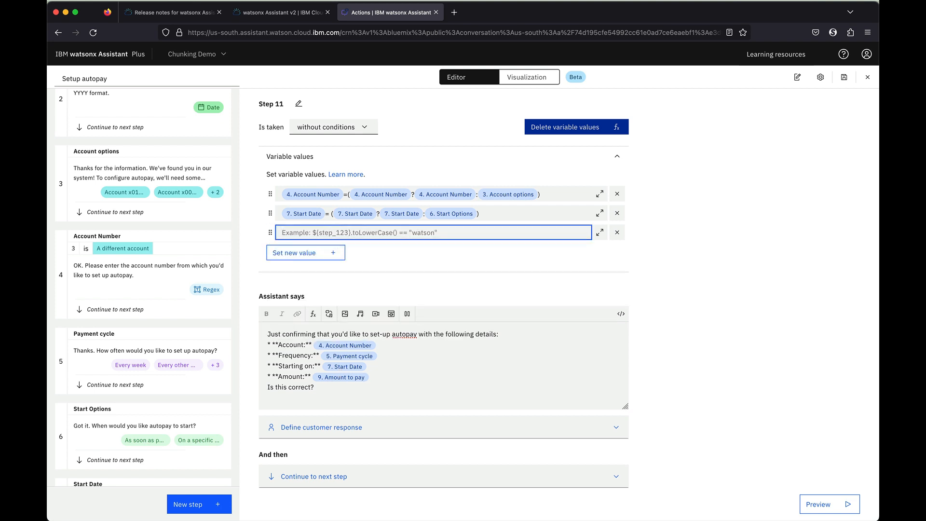
{"action": "type", "text": "$am"}
{"action": "key", "text": "Down"}
{"action": "key", "text": "Return"}
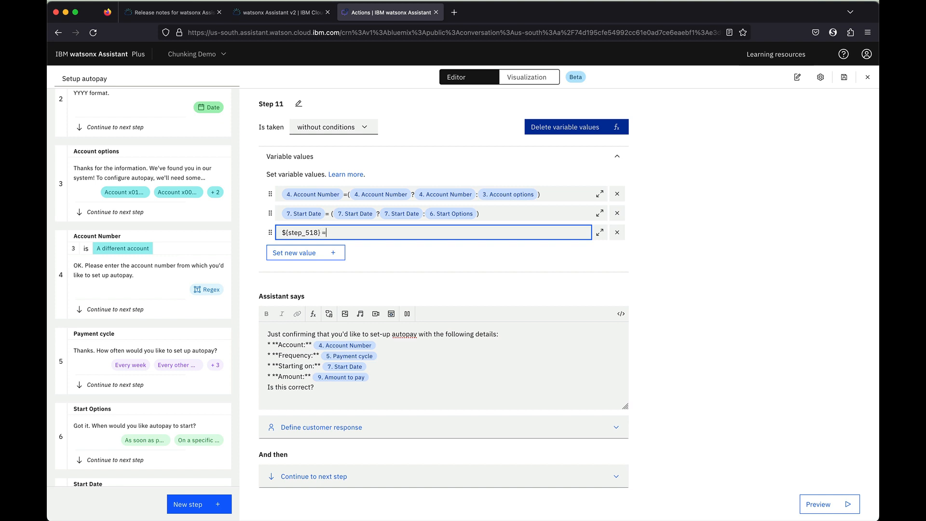
{"action": "type", "text": "$am"}
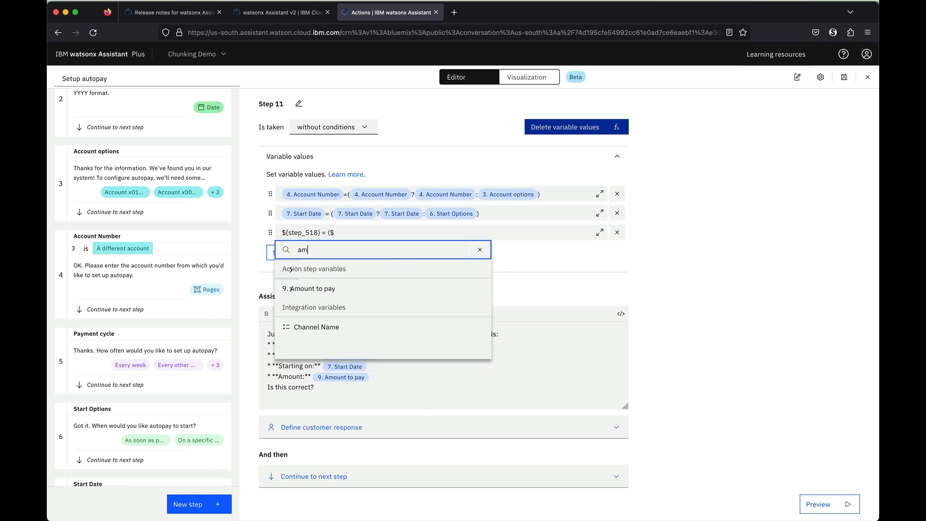
{"action": "key", "text": "Down"}
{"action": "key", "text": "Return"}
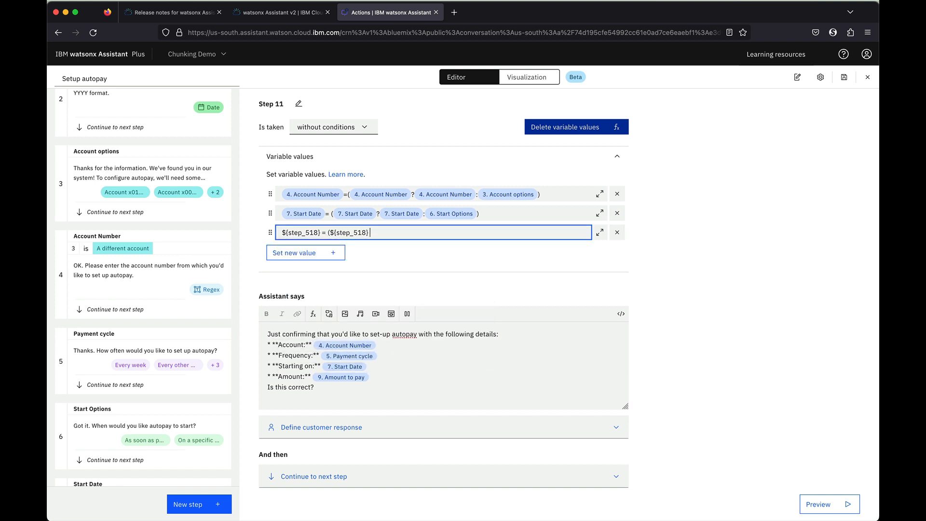
{"action": "type", "text": "$am"}
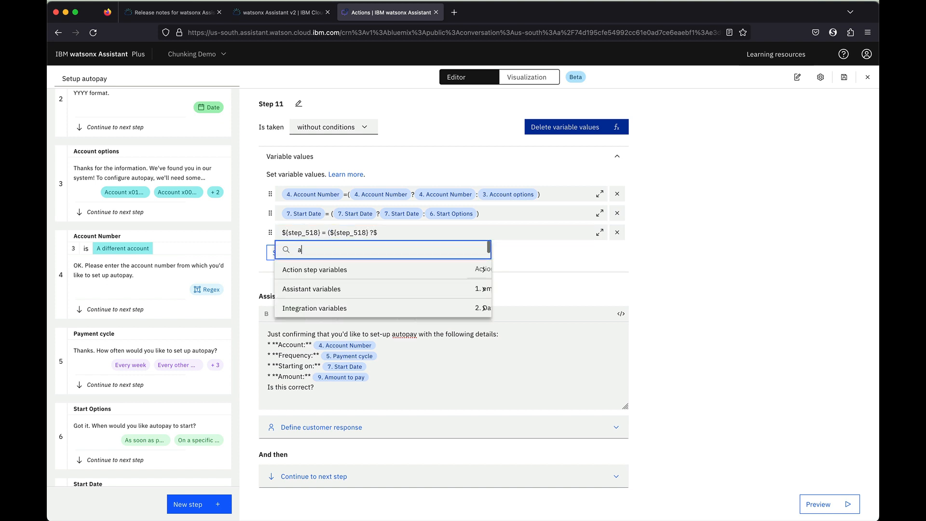
{"action": "key", "text": "Down"}
{"action": "key", "text": "Return"}
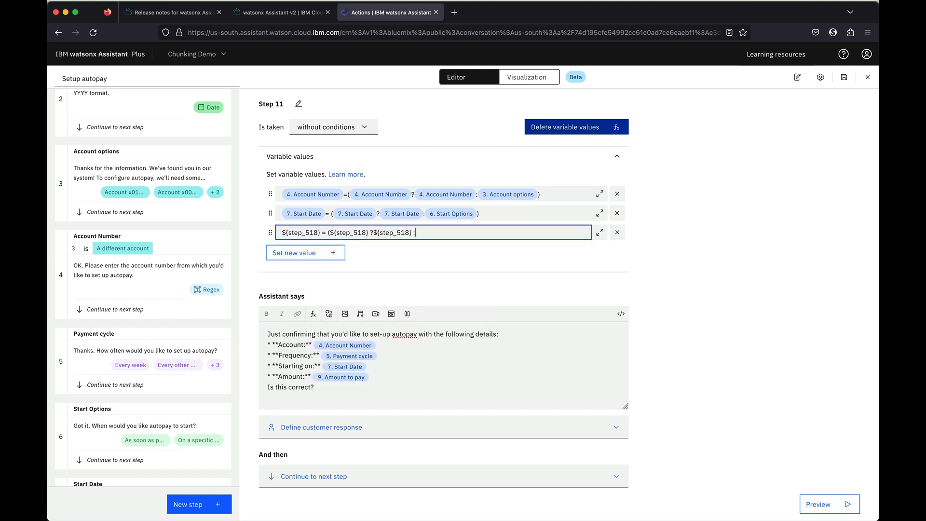
Add How much pay options as the fallback value and finish the Amount to pay expression
{"action": "type", "text": "$"}
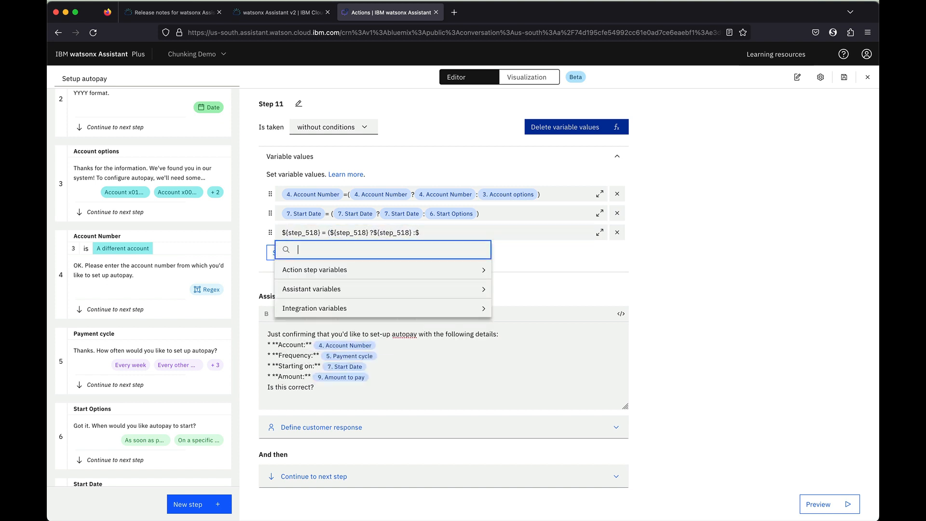
{"action": "left_click", "coordinate": [354, 271]}
{"action": "scroll", "coordinate": [387, 325], "scroll_direction": "down", "scroll_amount": 3}
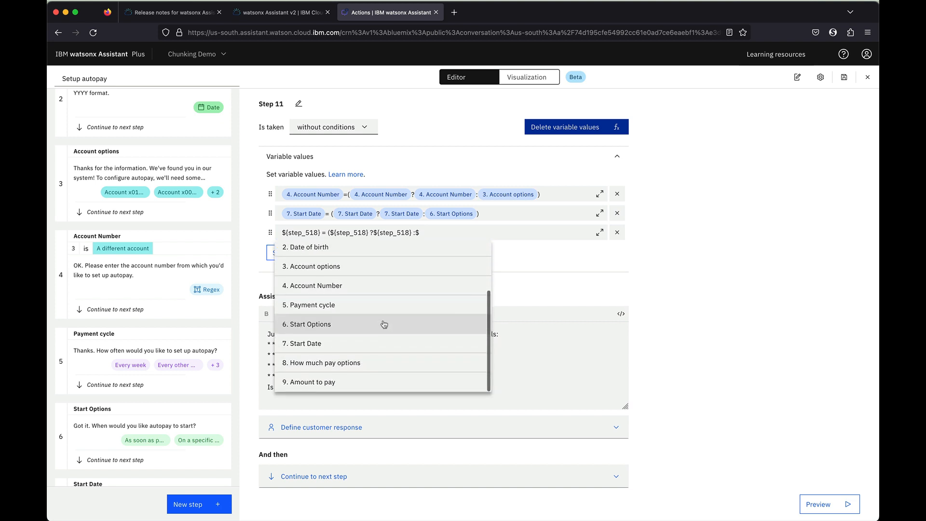
{"action": "scroll", "coordinate": [156, 402], "scroll_direction": "down", "scroll_amount": 10}
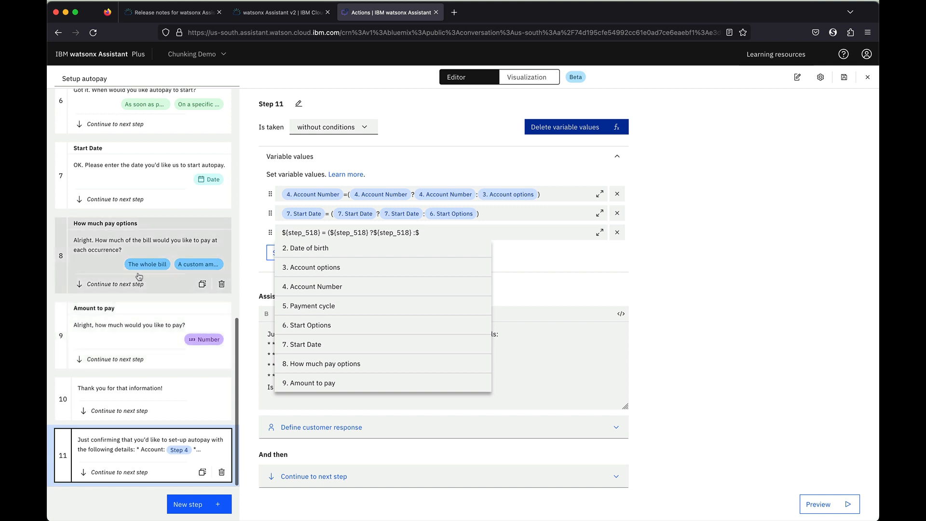
{"action": "left_click", "coordinate": [337, 364]}
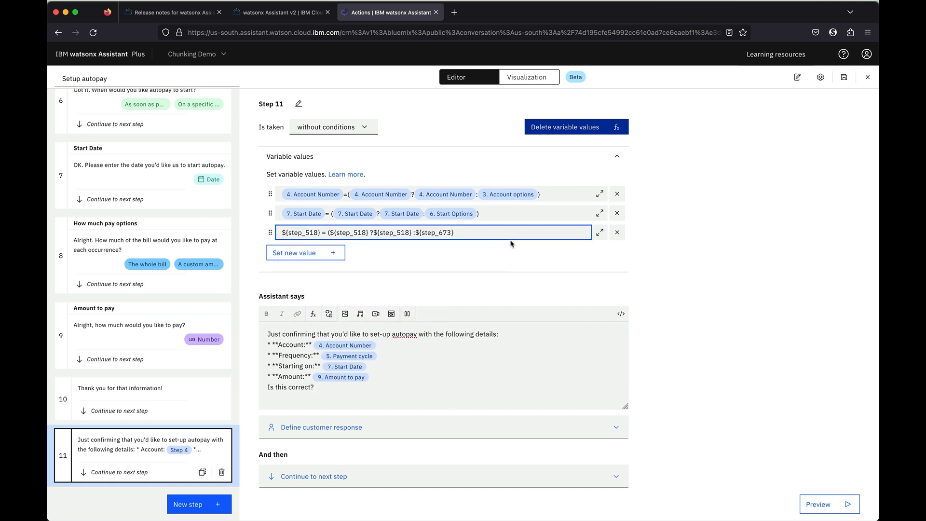
{"action": "left_click", "coordinate": [671, 291]}
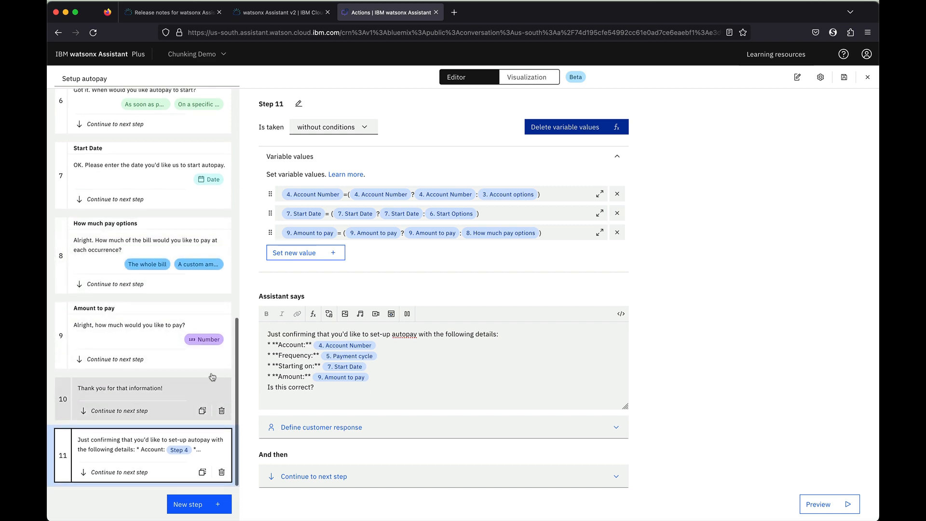
After checking the flowchart, set step 11's customer response to Confirmation and add step 12
{"action": "key", "text": "ctrl+Left"}
{"action": "scroll", "coordinate": [444, 335], "scroll_direction": "up", "scroll_amount": 5}
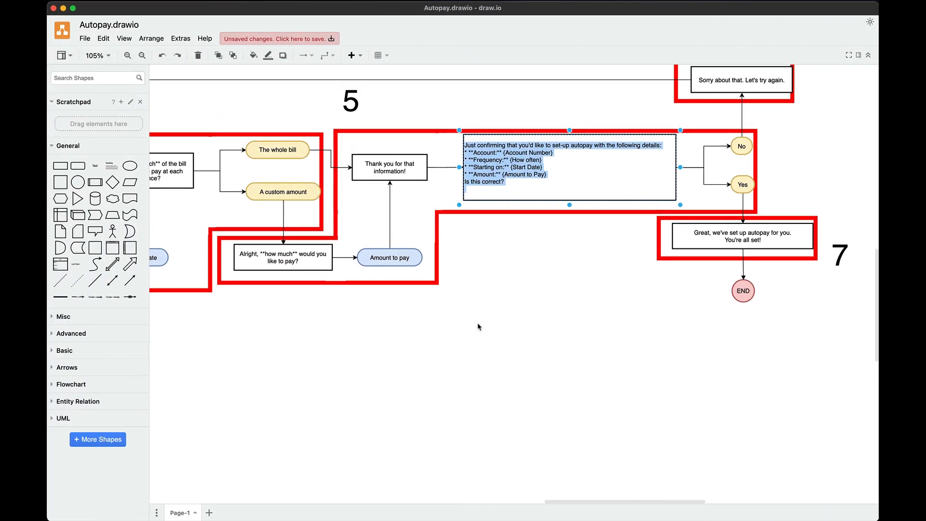
{"action": "key", "text": "ctrl+Right"}
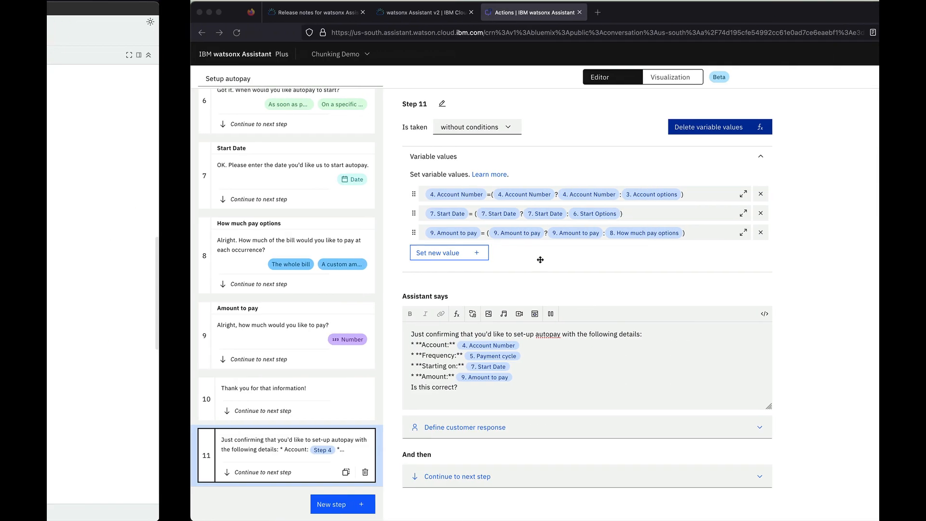
{"action": "left_click", "coordinate": [350, 433]}
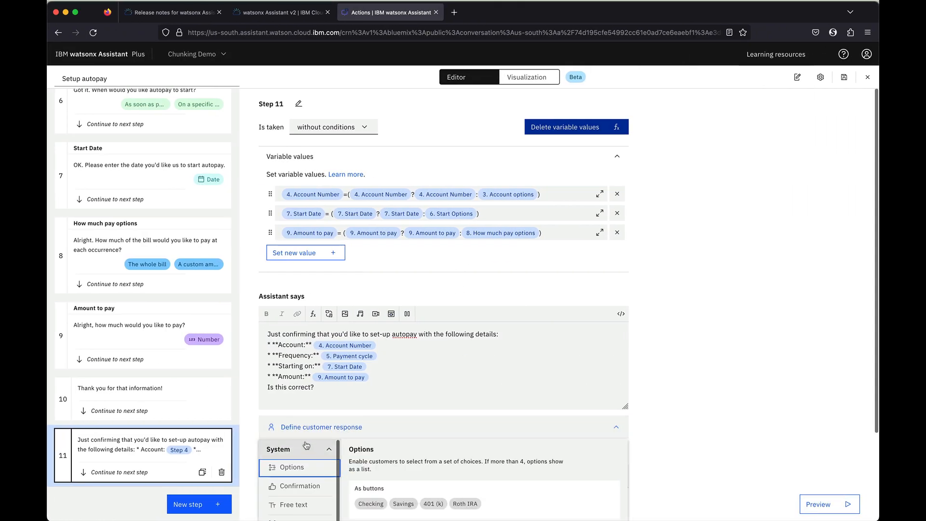
{"action": "scroll", "coordinate": [300, 443], "scroll_direction": "down", "scroll_amount": 2}
{"action": "left_click", "coordinate": [300, 410]}
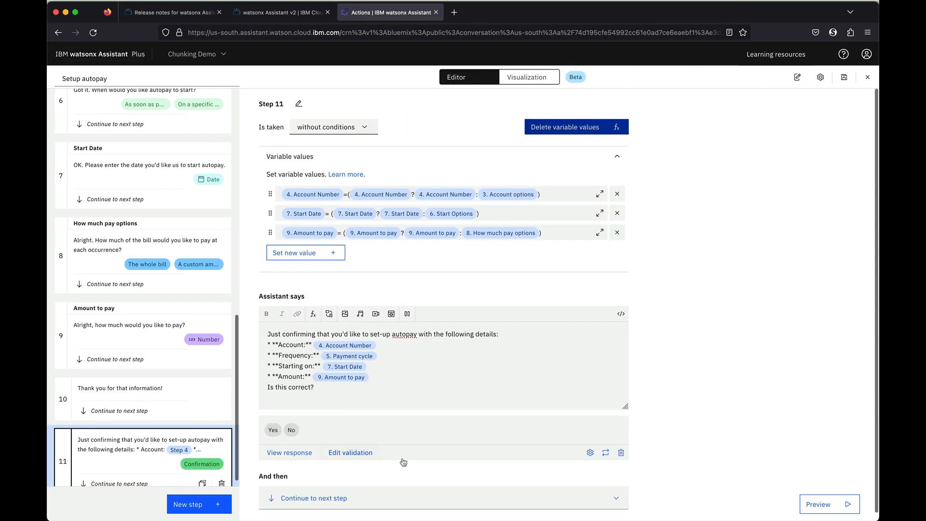
{"action": "left_click", "coordinate": [193, 511]}
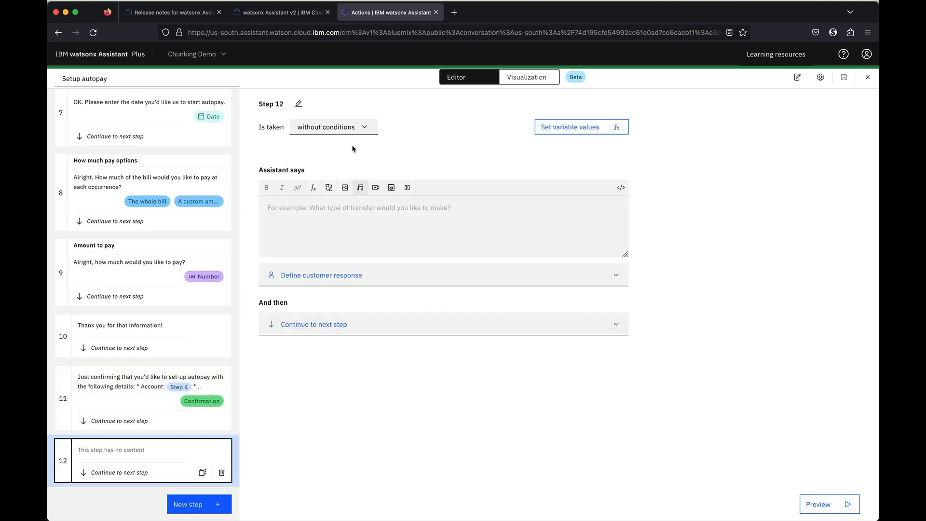
Make step 12 conditional and rename step 11 to 'Confirm options'
{"action": "left_click", "coordinate": [337, 127]}
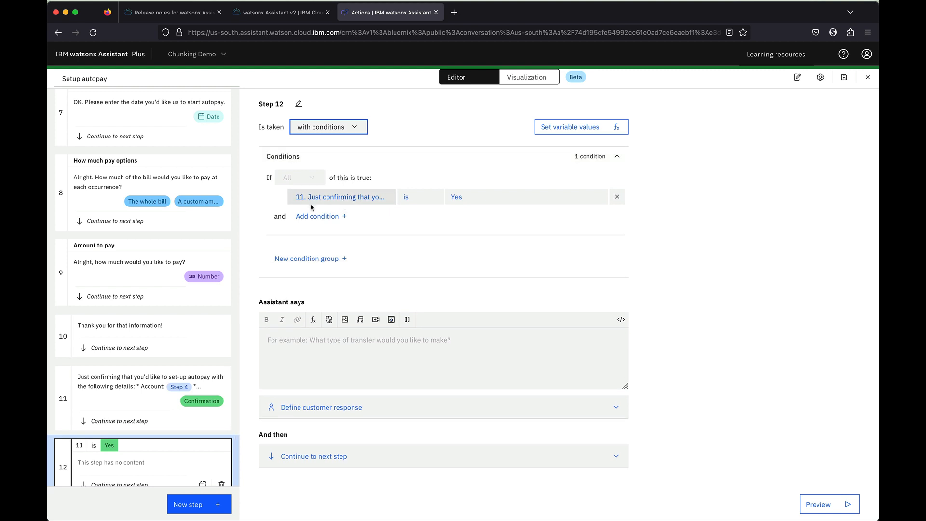
{"action": "left_click", "coordinate": [112, 423]}
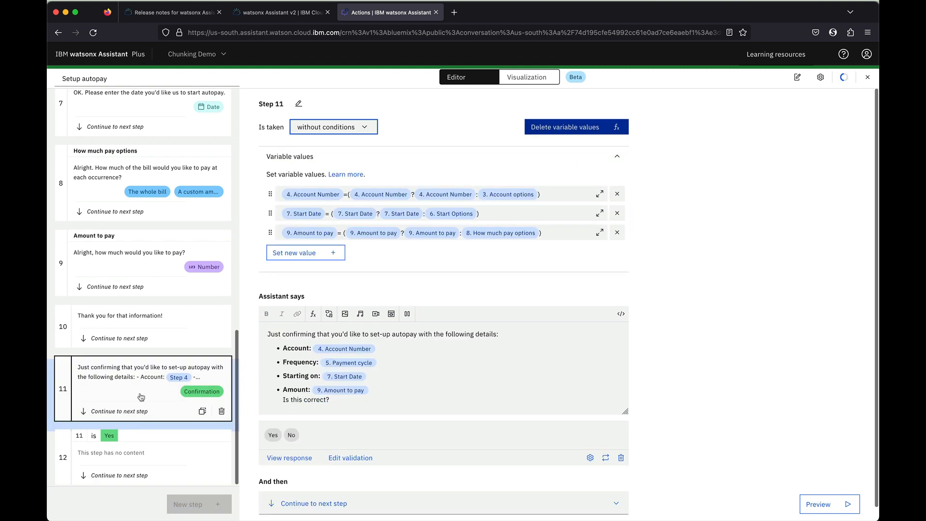
{"action": "left_click", "coordinate": [299, 103]}
{"action": "type", "text": "Confirm options"}
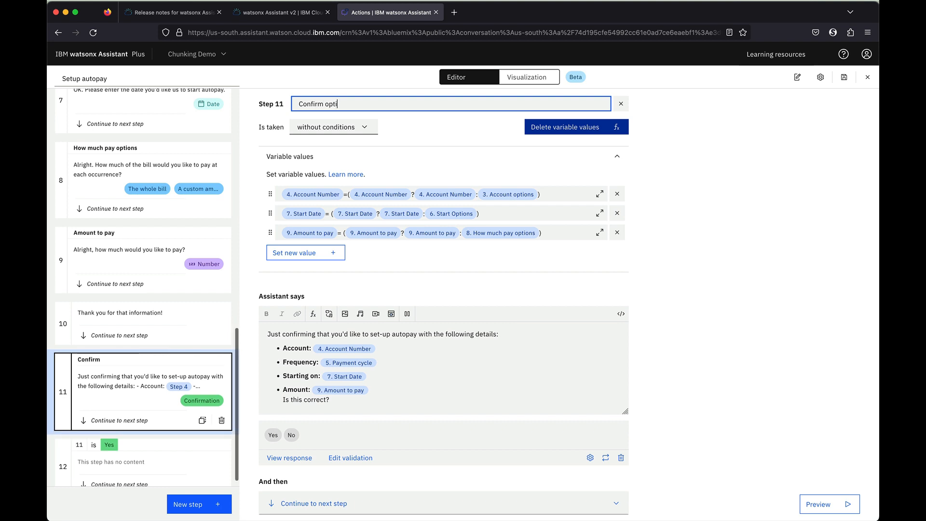
{"action": "key", "text": "Return"}
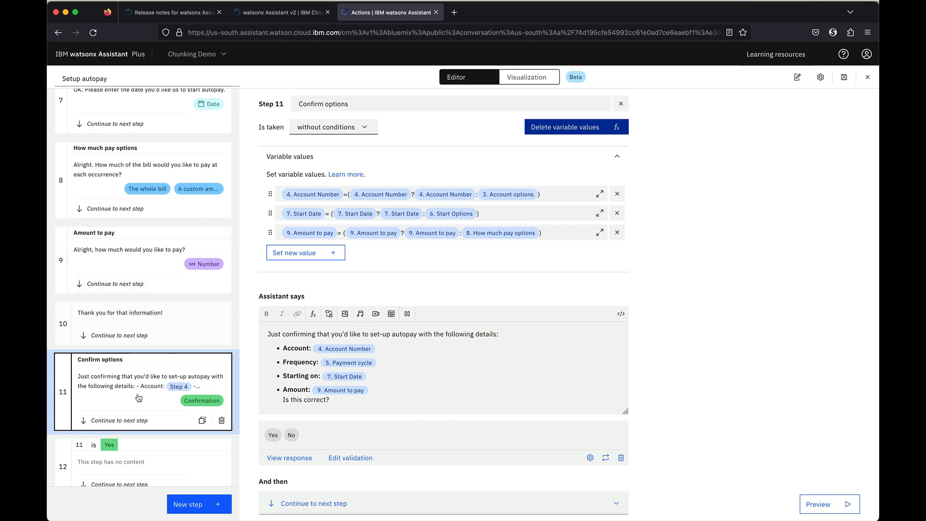
Set step 12's condition so it runs only when Confirm options is No
{"action": "left_click", "coordinate": [144, 453]}
{"action": "left_click", "coordinate": [470, 203]}
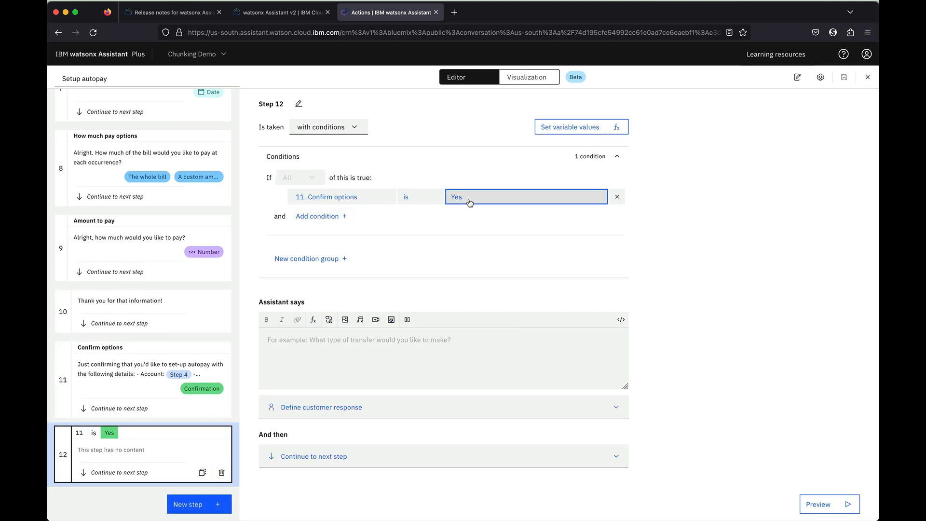
{"action": "left_click", "coordinate": [471, 253]}
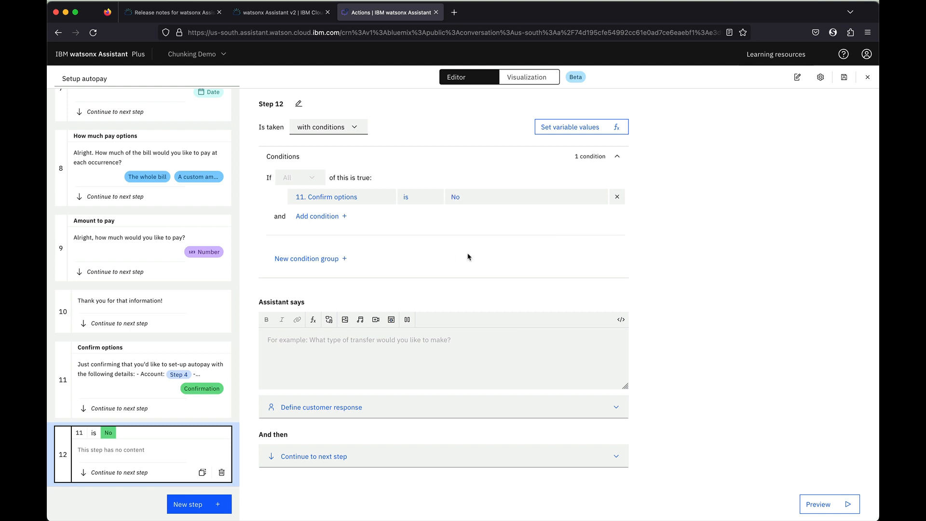
{"action": "left_click", "coordinate": [326, 356]}
{"action": "key", "text": "ctrl+Left"}
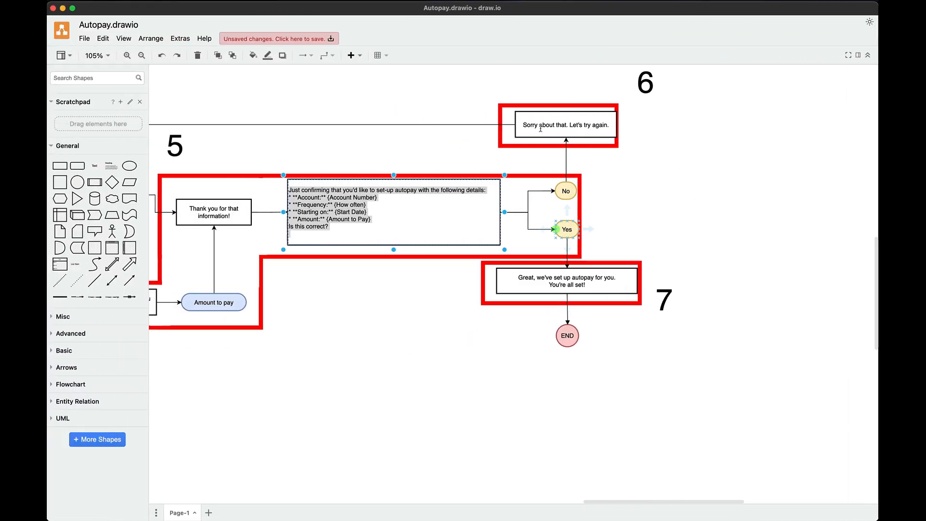
Paste the flowchart's apology text as step 12's assistant message
{"action": "double_click", "coordinate": [548, 128]}
{"action": "key", "text": "ctrl+c"}
{"action": "key", "text": "ctrl+Right"}
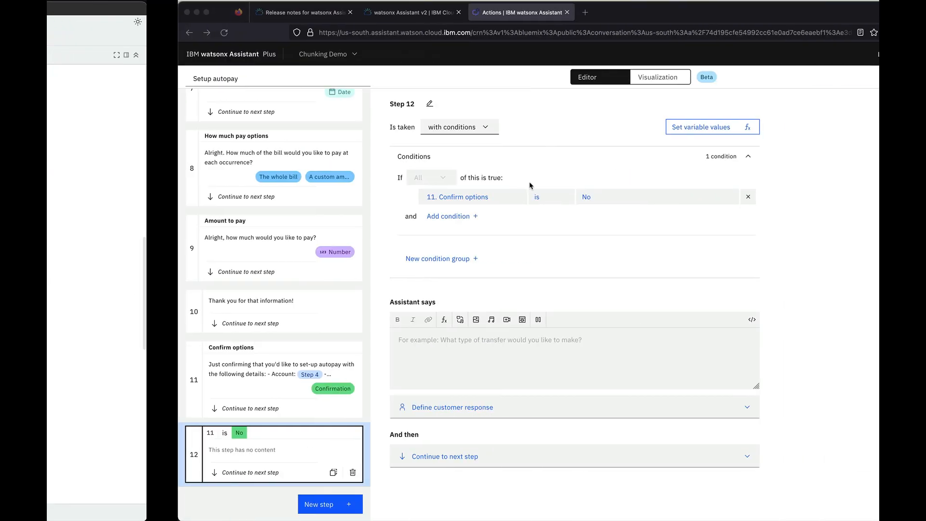
{"action": "key", "text": "ctrl+v"}
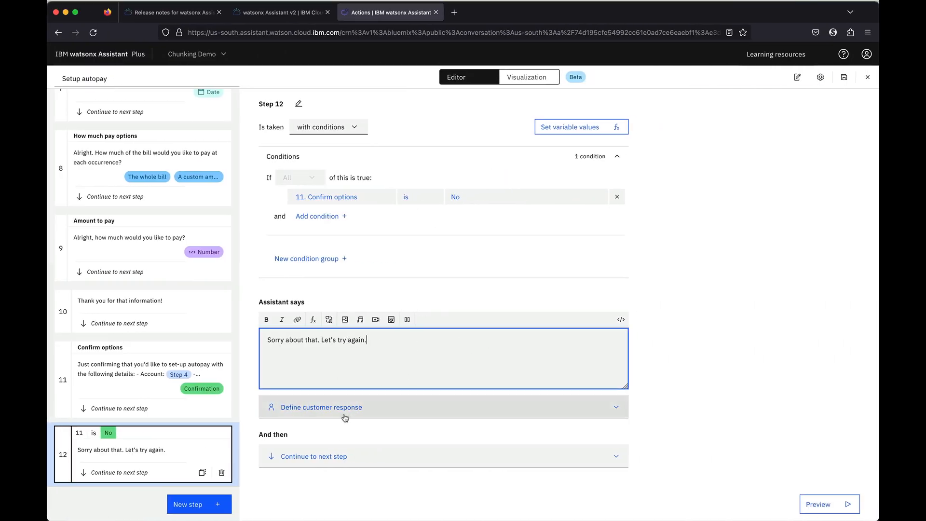
{"action": "left_click", "coordinate": [376, 408]}
{"action": "left_click", "coordinate": [707, 314]}
Make step 12 re-ask steps 1–11, then add an empty step 13
{"action": "left_click", "coordinate": [361, 460]}
{"action": "scroll", "coordinate": [400, 414], "scroll_direction": "down", "scroll_amount": 3}
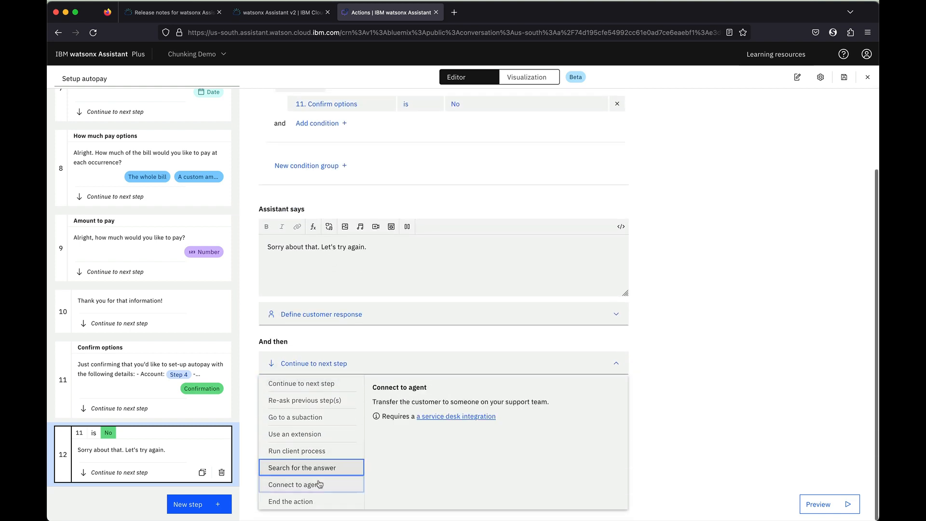
{"action": "left_click", "coordinate": [308, 400]}
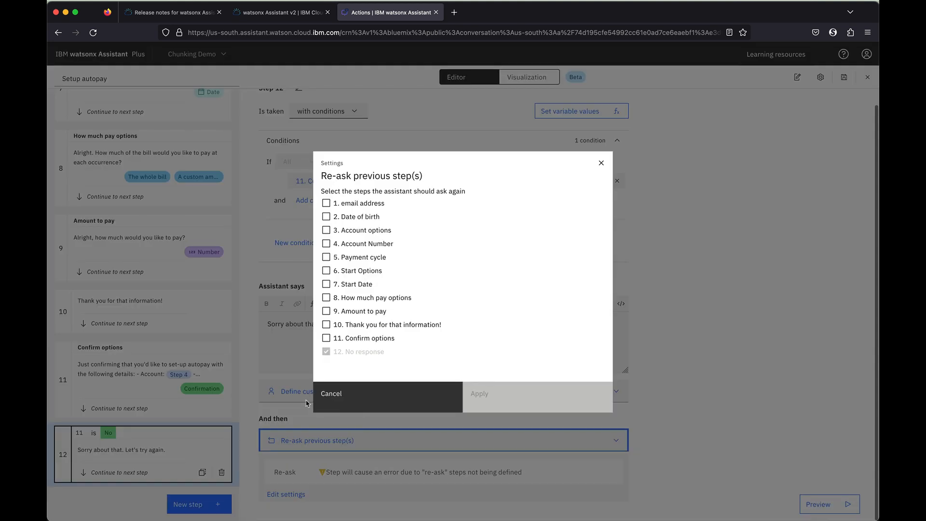
{"action": "left_click", "coordinate": [326, 207]}
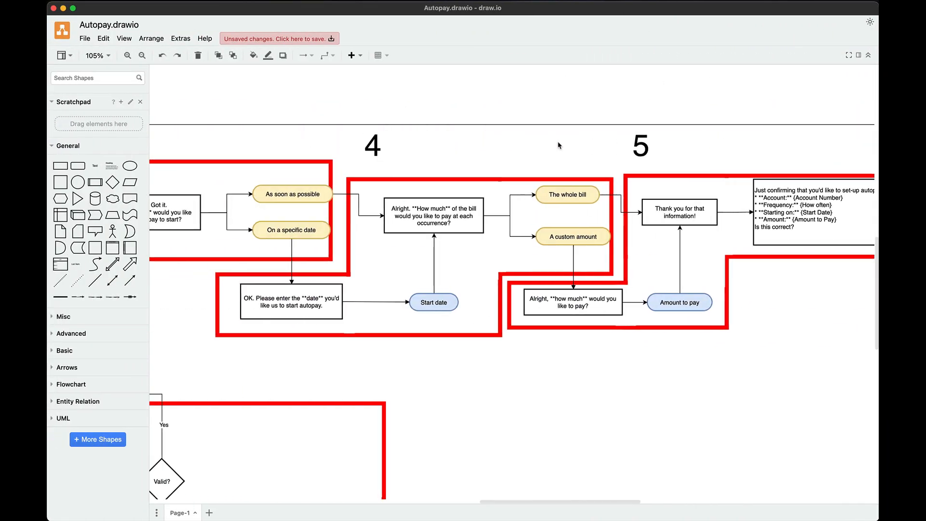
{"action": "scroll", "coordinate": [563, 144], "scroll_direction": "left", "scroll_amount": 20}
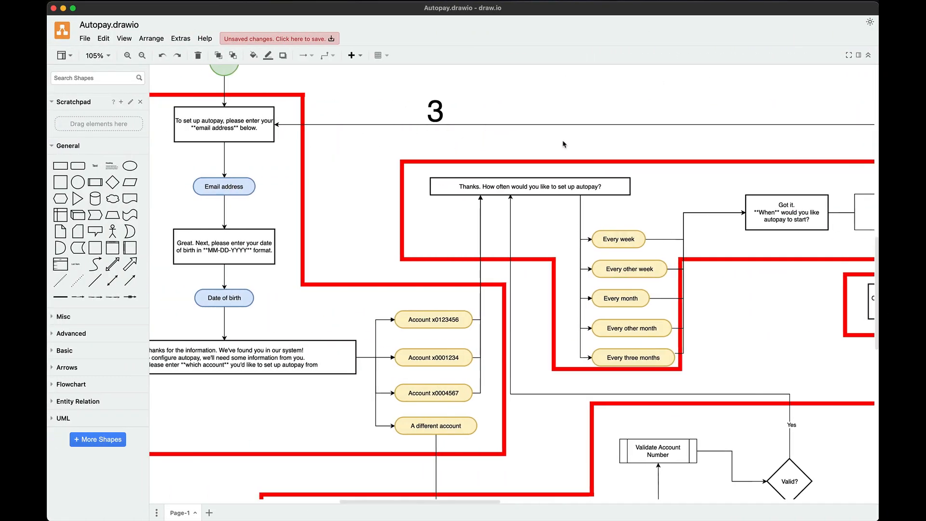
{"action": "scroll", "coordinate": [567, 144], "scroll_direction": "right", "scroll_amount": 4}
{"action": "scroll", "coordinate": [589, 144], "scroll_direction": "right", "scroll_amount": 20}
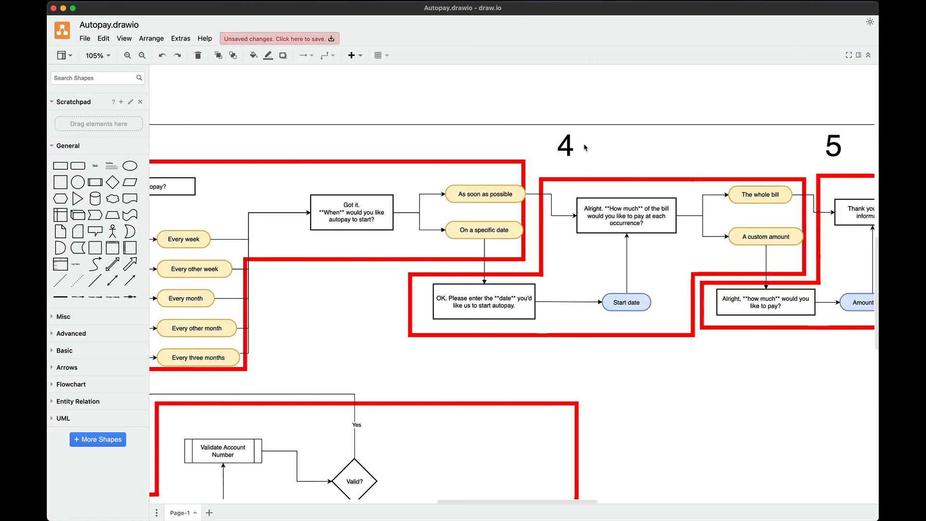
{"action": "scroll", "coordinate": [586, 150], "scroll_direction": "left", "scroll_amount": 3}
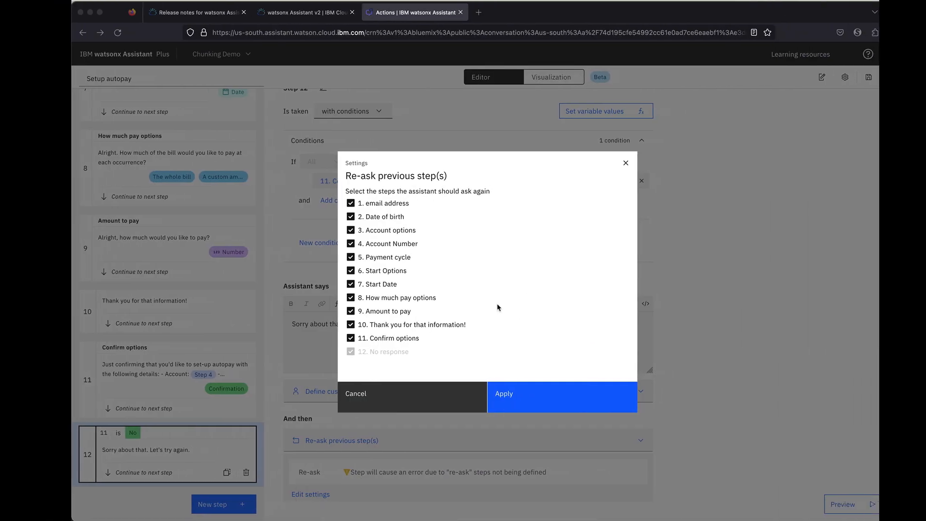
{"action": "left_click", "coordinate": [493, 400]}
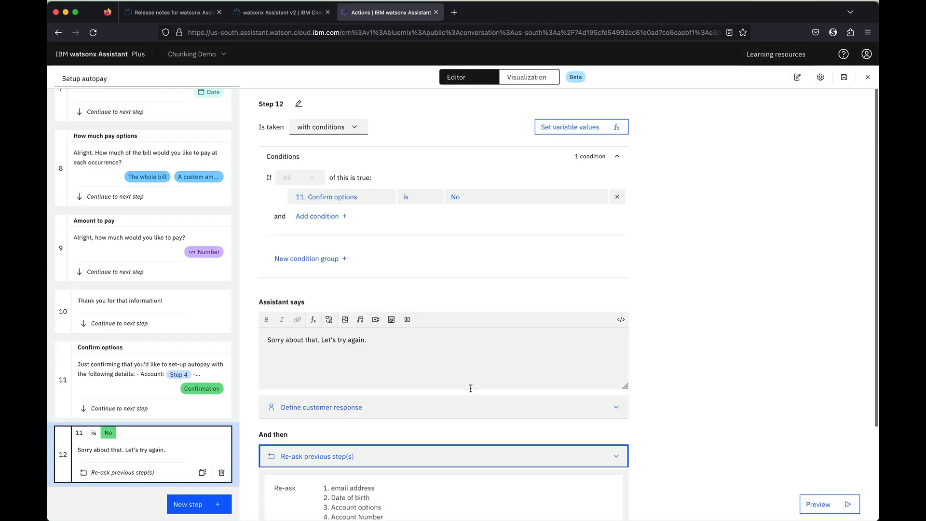
{"action": "left_click", "coordinate": [189, 504]}
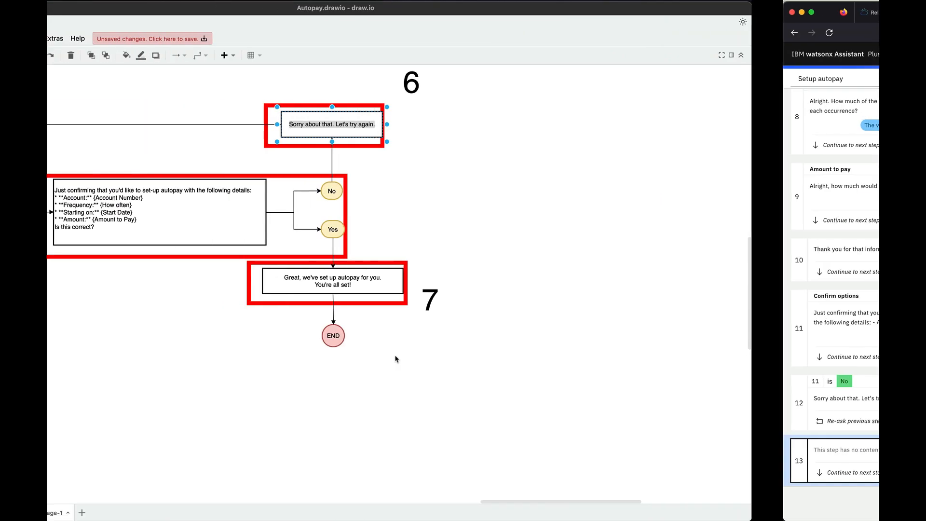
Paste "Great, we've set up autopay for you. You're all set!" as step 13's message
{"action": "left_click", "coordinate": [441, 279]}
{"action": "triple_click", "coordinate": [442, 279]}
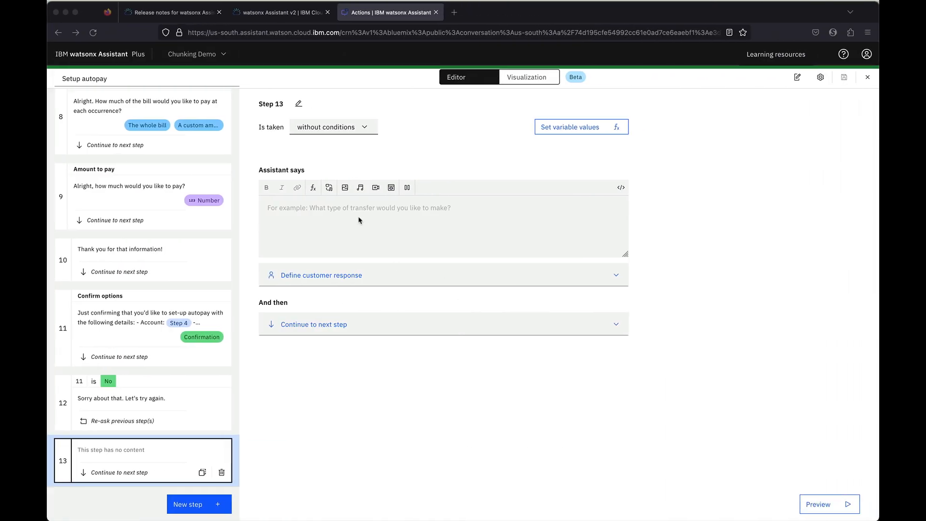
{"action": "left_click", "coordinate": [358, 211]}
{"action": "type", "text": "Great, we've set up autopay for you. You're all set!"}
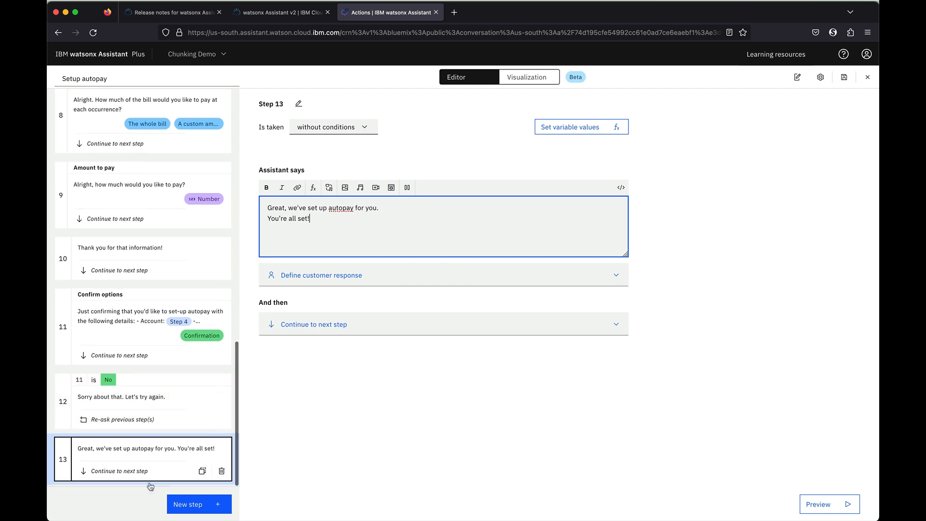
{"action": "left_click", "coordinate": [318, 449]}
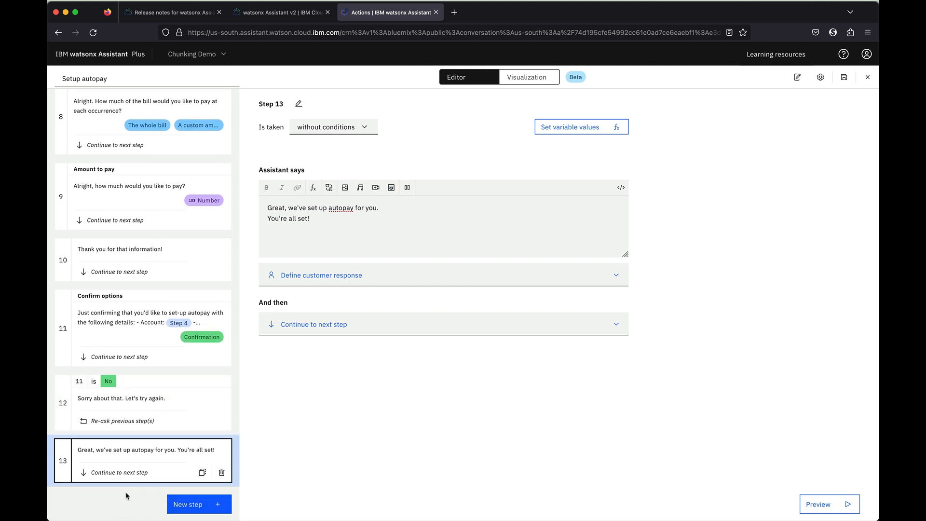
Set step 13 to end the action and save the Setup autopay action
{"action": "left_click", "coordinate": [320, 324]}
{"action": "left_click", "coordinate": [309, 462]}
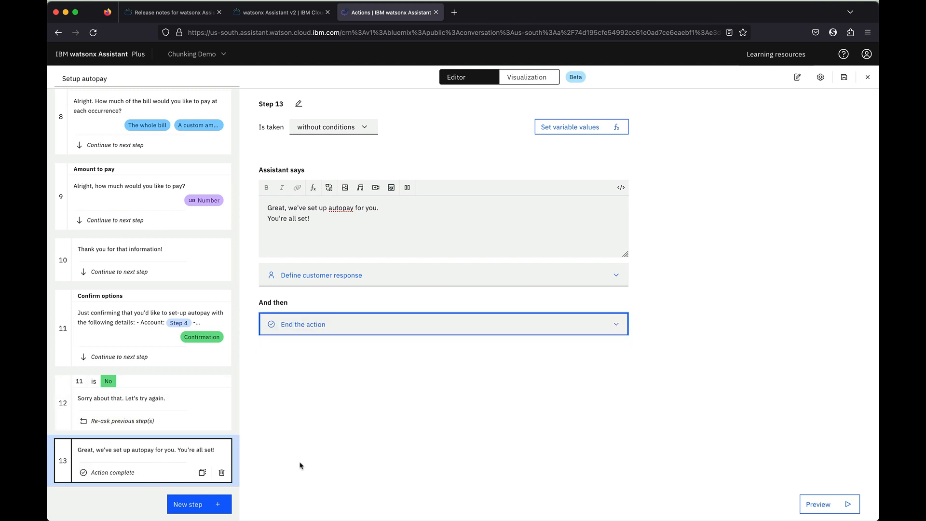
{"action": "left_click", "coordinate": [323, 445]}
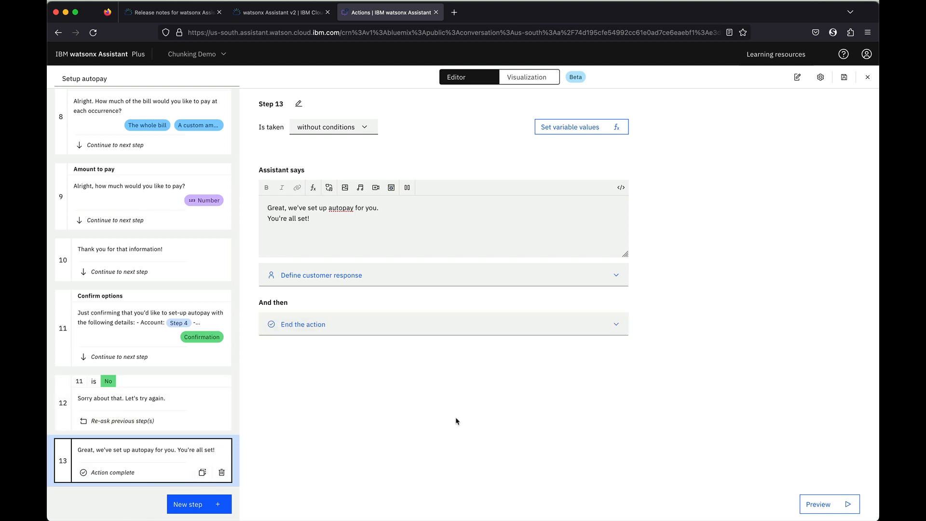
{"action": "left_click", "coordinate": [843, 77]}
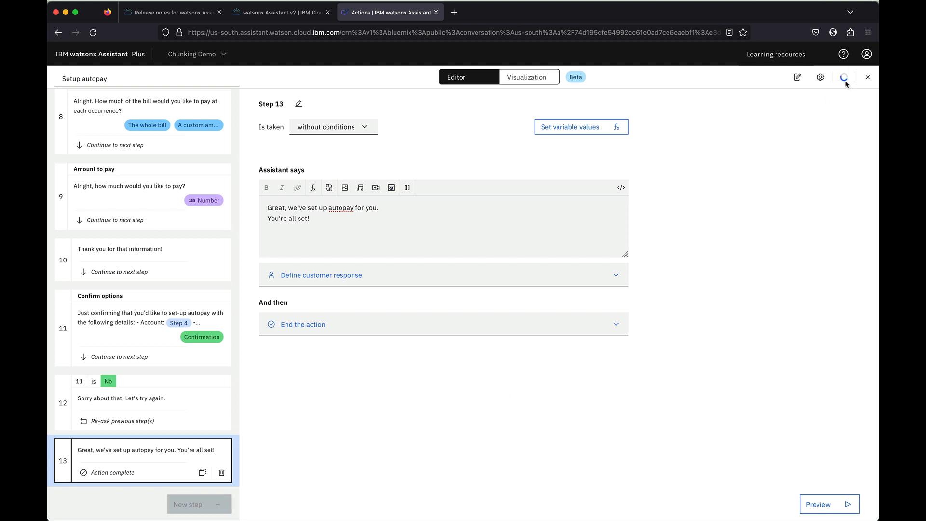
{"action": "scroll", "coordinate": [163, 245], "scroll_direction": "up", "scroll_amount": 10}
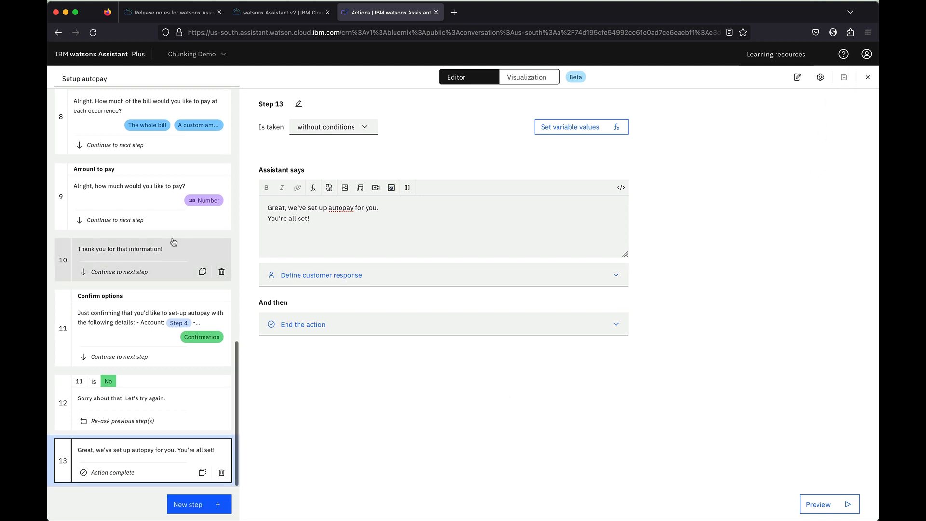
{"action": "scroll", "coordinate": [174, 243], "scroll_direction": "up", "scroll_amount": 5}
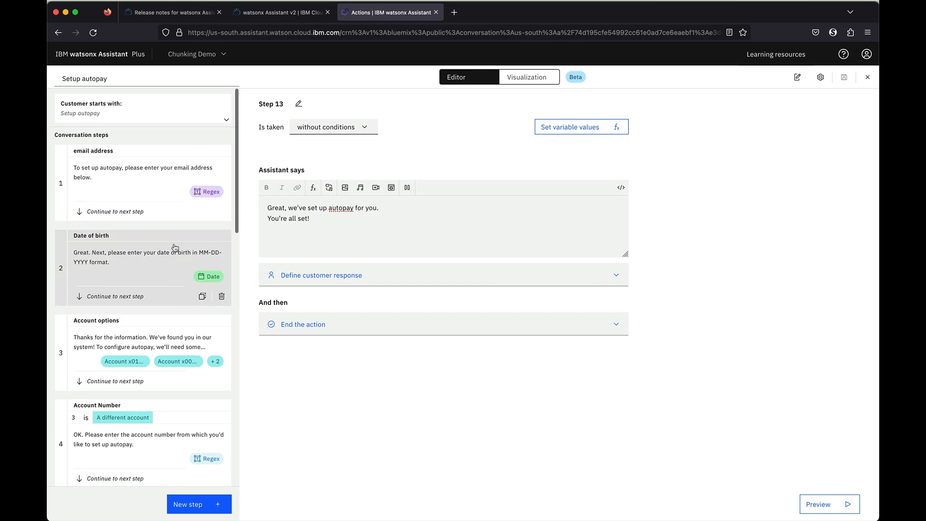
Switch to the Templates assistant and sort its actions by step count, most first
{"action": "scroll", "coordinate": [174, 245], "scroll_direction": "down", "scroll_amount": 15}
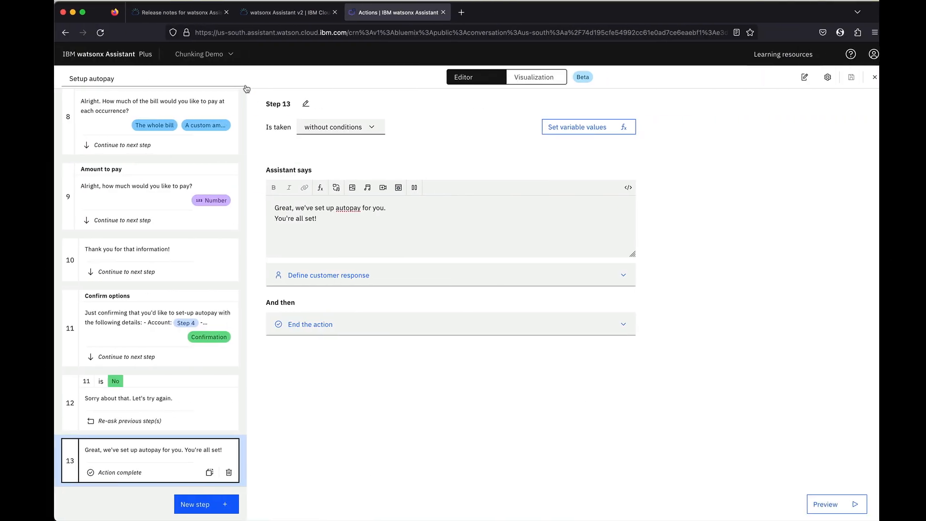
{"action": "left_click", "coordinate": [203, 54]}
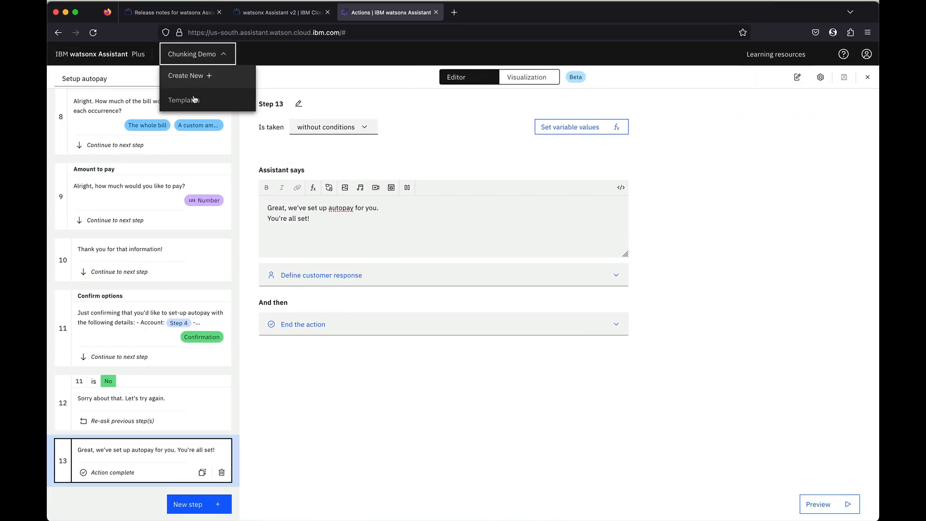
{"action": "left_click", "coordinate": [197, 105]}
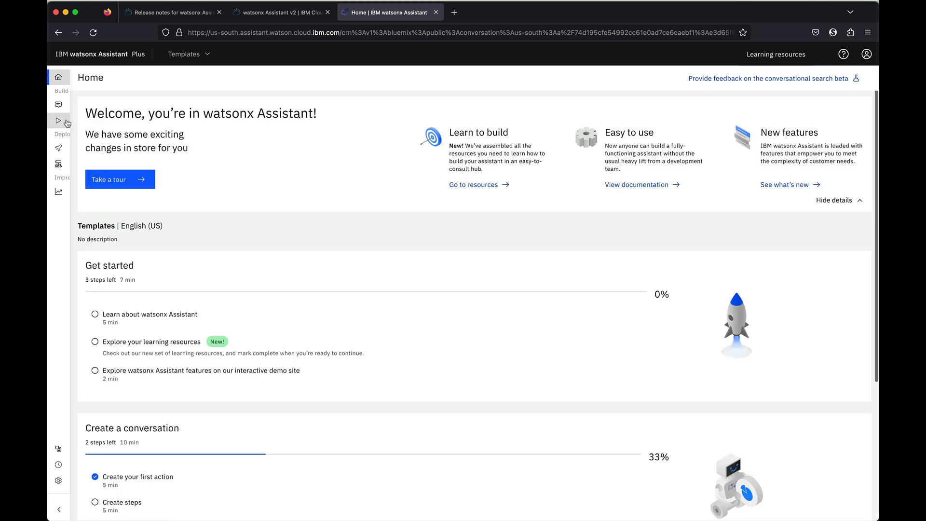
{"action": "left_click", "coordinate": [672, 146]}
{"action": "left_click", "coordinate": [672, 146]}
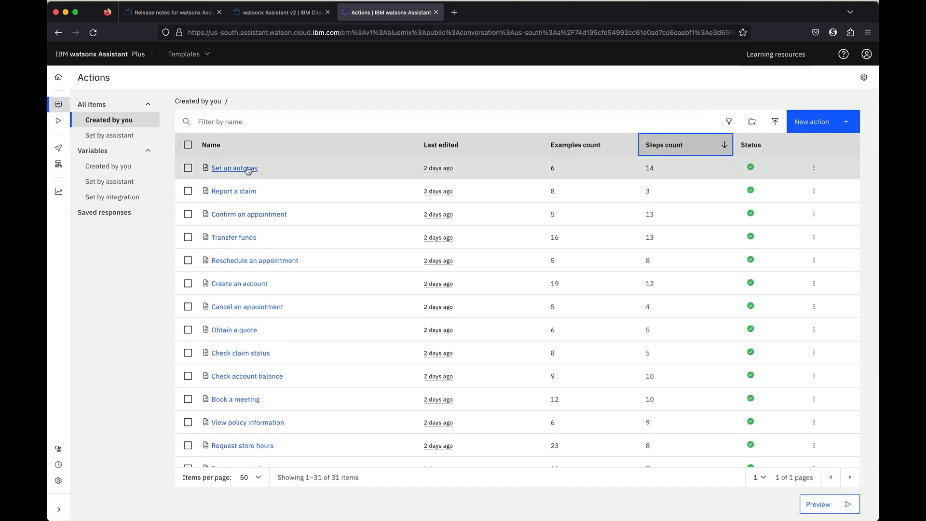
{"action": "scroll", "coordinate": [635, 171], "scroll_direction": "down", "scroll_amount": 1}
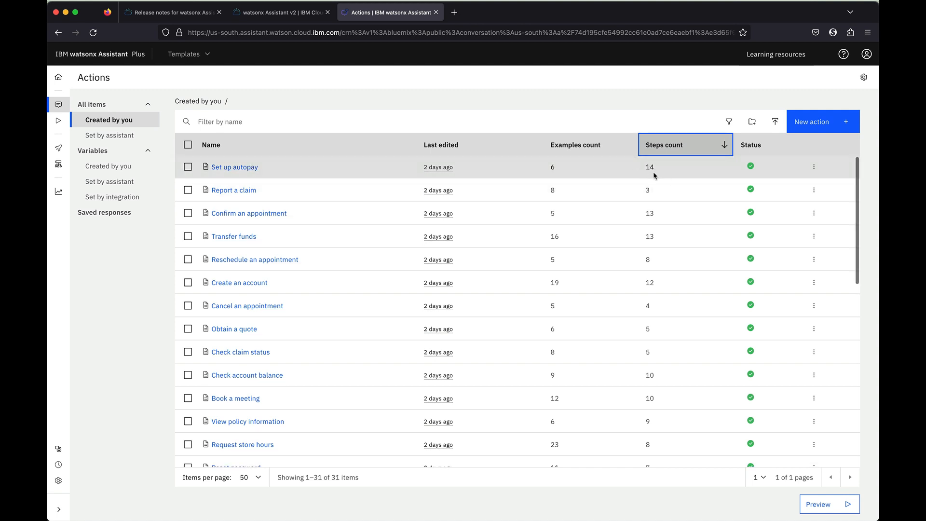
Glance at the API documentation and release notes tabs, then return to Chunking Demo
{"action": "left_click", "coordinate": [276, 16]}
{"action": "left_click", "coordinate": [163, 10]}
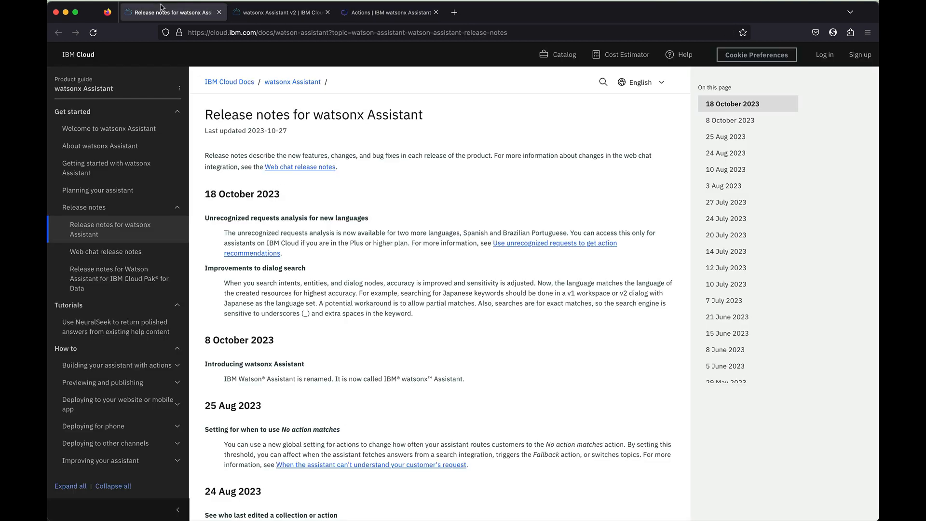
{"action": "left_click", "coordinate": [372, 17]}
{"action": "left_click", "coordinate": [205, 59]}
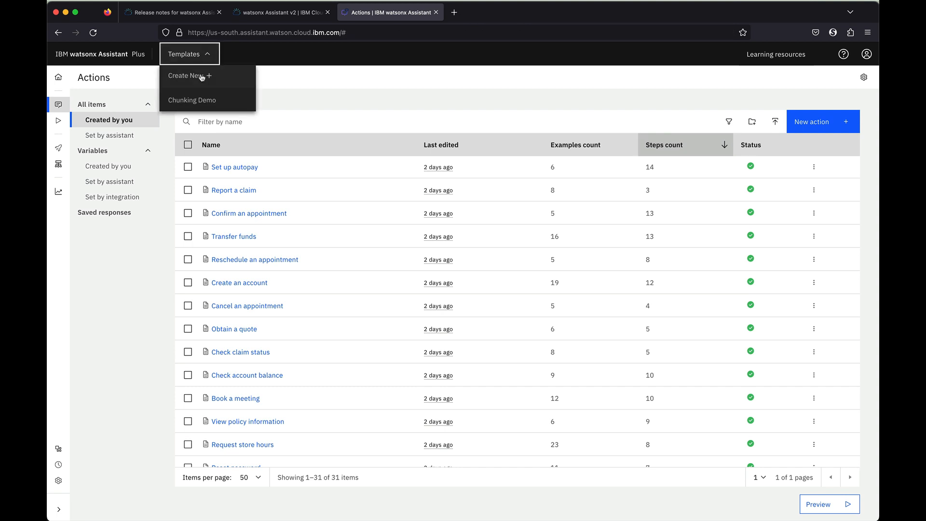
{"action": "left_click", "coordinate": [188, 98]}
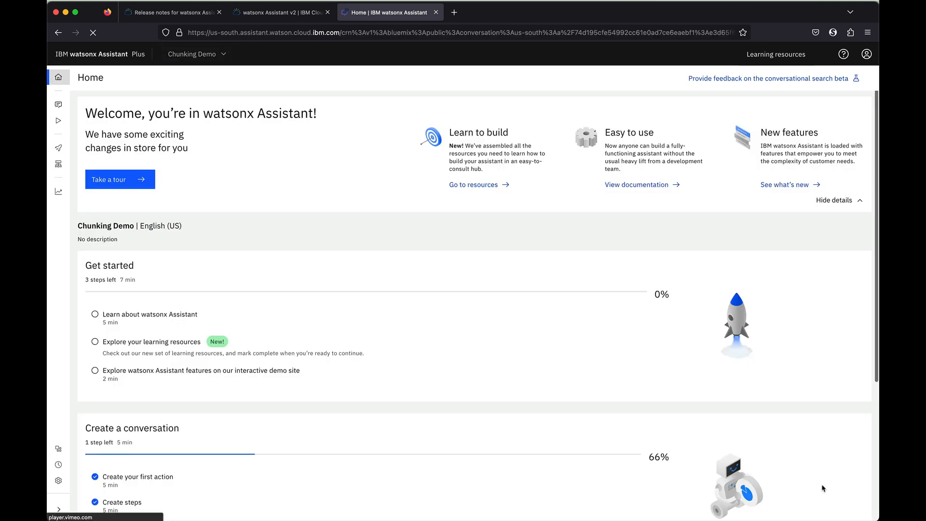
Start a Preview chat with 'set' to trigger Setup autopay and send a test e-mail address
{"action": "left_click", "coordinate": [53, 104]}
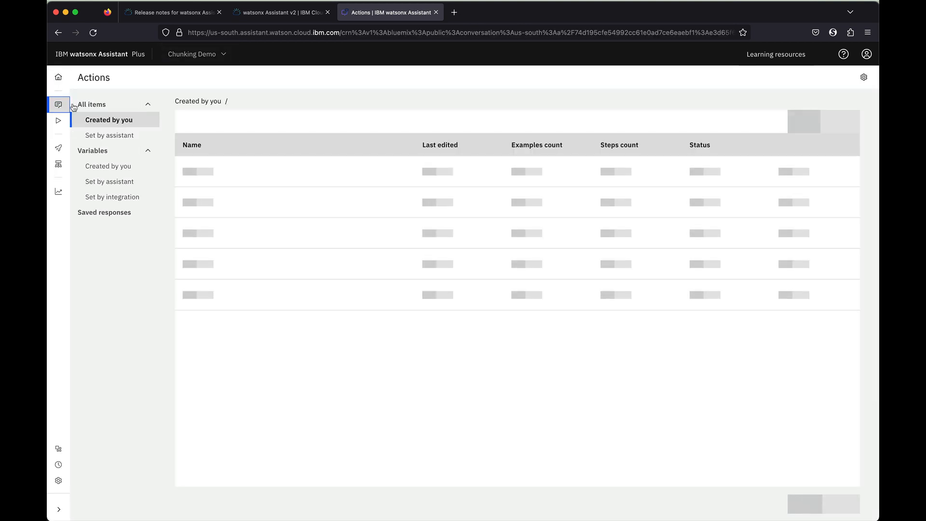
{"action": "left_click", "coordinate": [828, 507]}
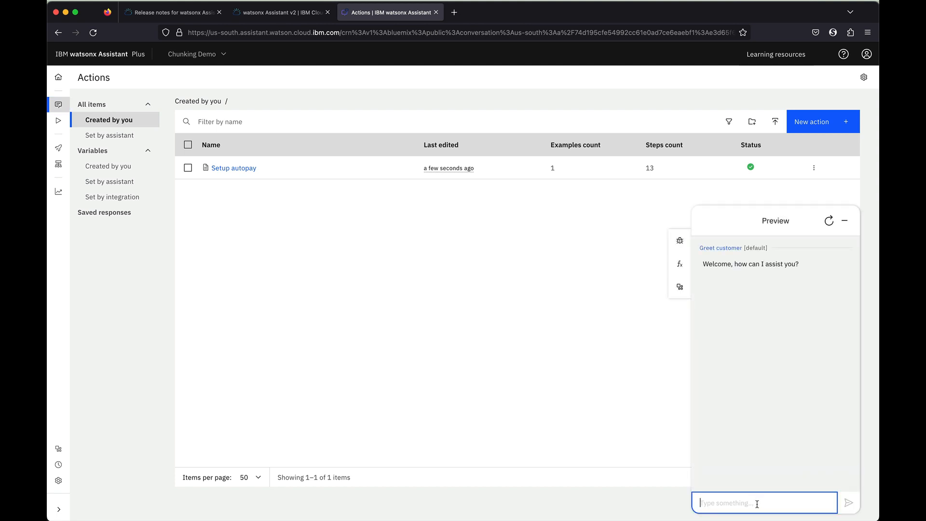
{"action": "type", "text": "setup autopay"}
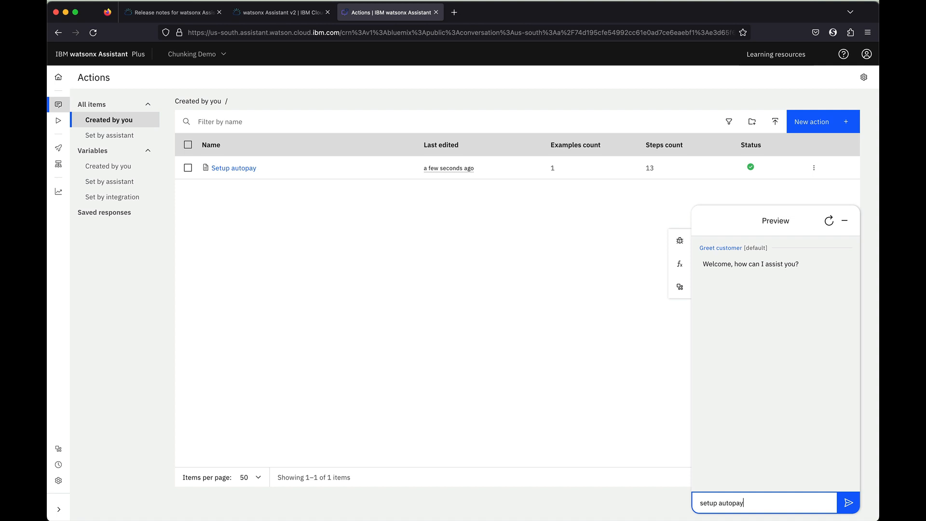
{"action": "key", "text": "Return"}
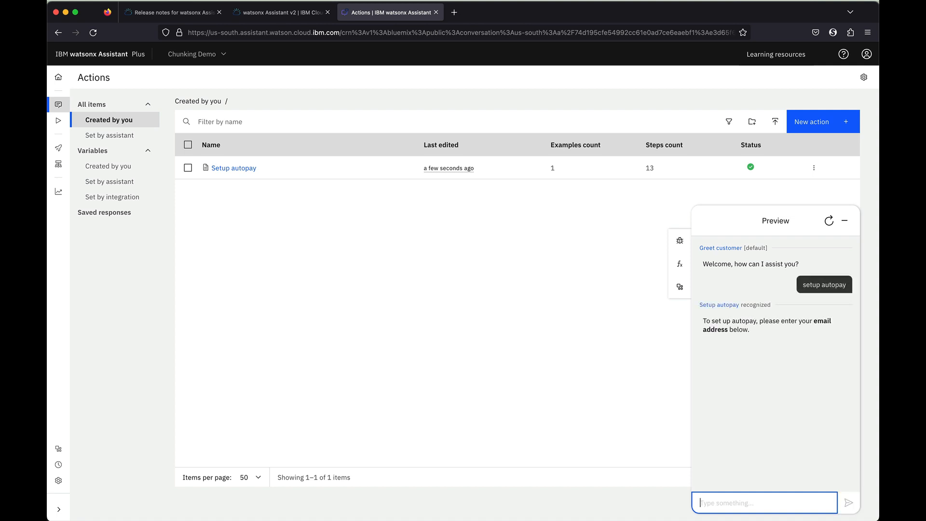
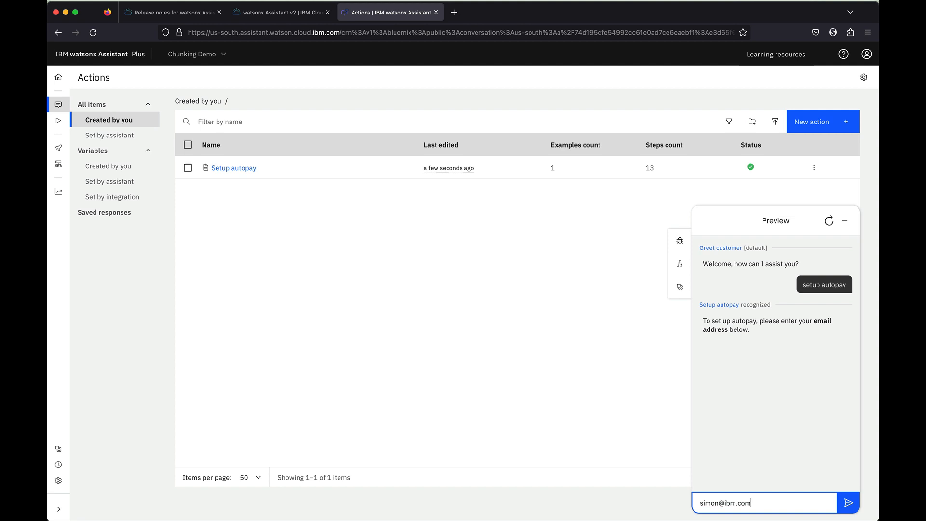
{"action": "key", "text": "Return"}
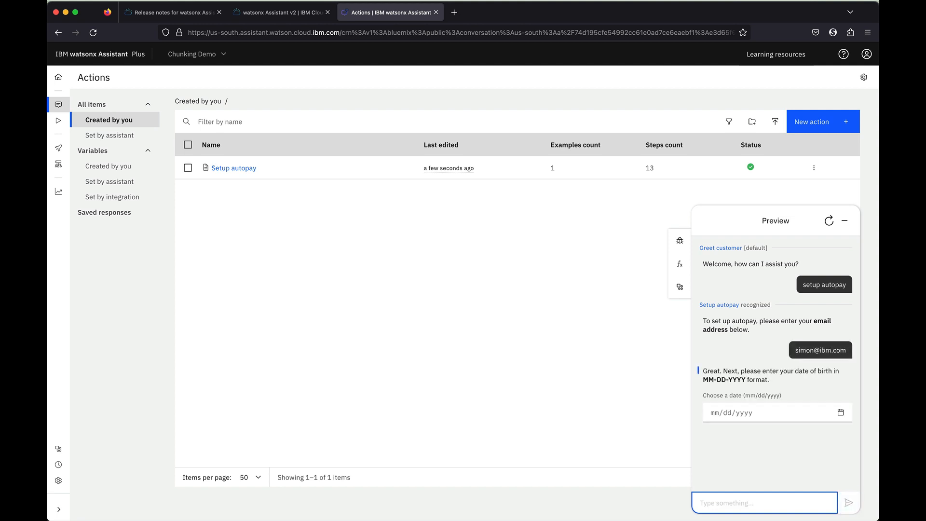
Answer November 8 as the date of birth and choose the first listed account
{"action": "left_click", "coordinate": [849, 421]}
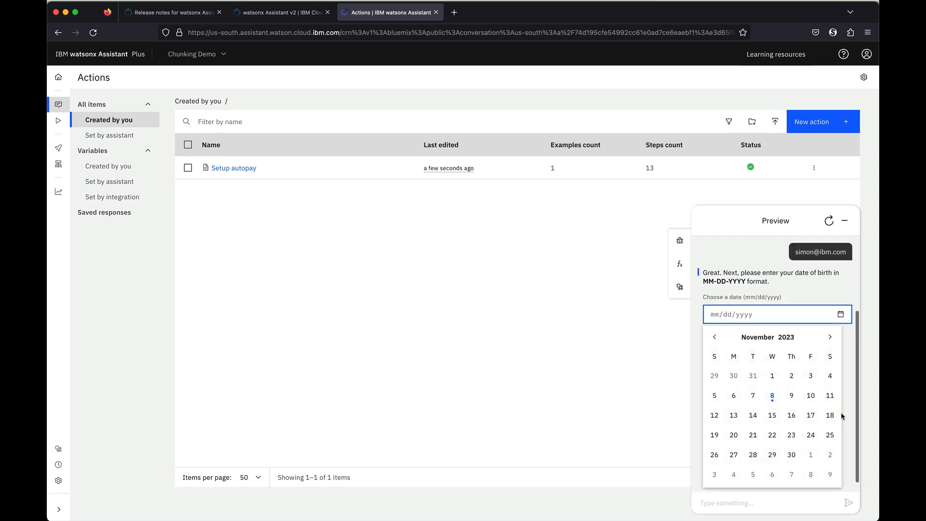
{"action": "left_click", "coordinate": [770, 391]}
{"action": "left_click", "coordinate": [812, 440]}
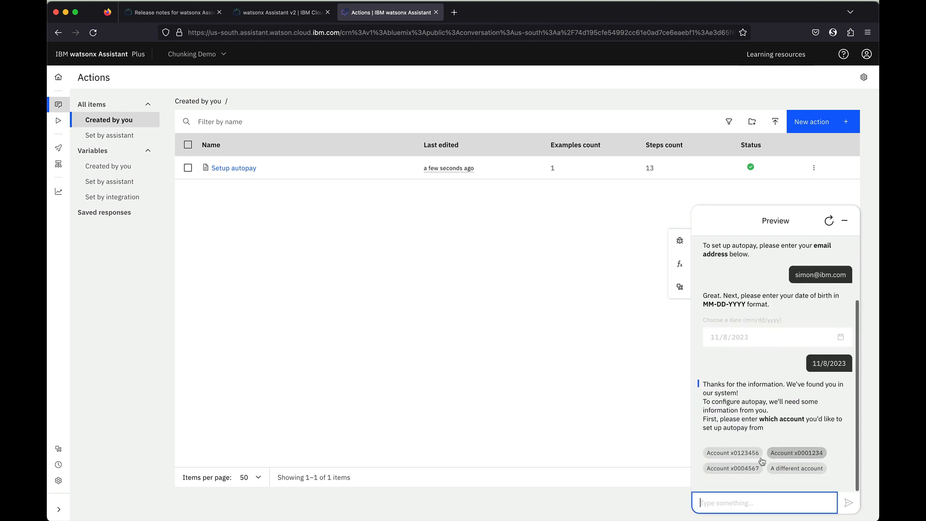
{"action": "left_click", "coordinate": [733, 457]}
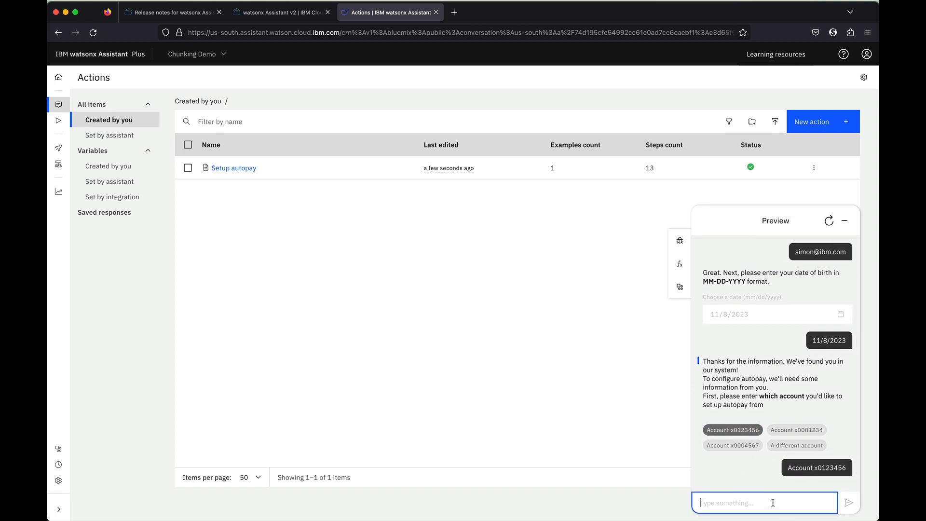
Answer Every month, start on 11/9/2023, and choose The whole bill
{"action": "left_click", "coordinate": [775, 467]}
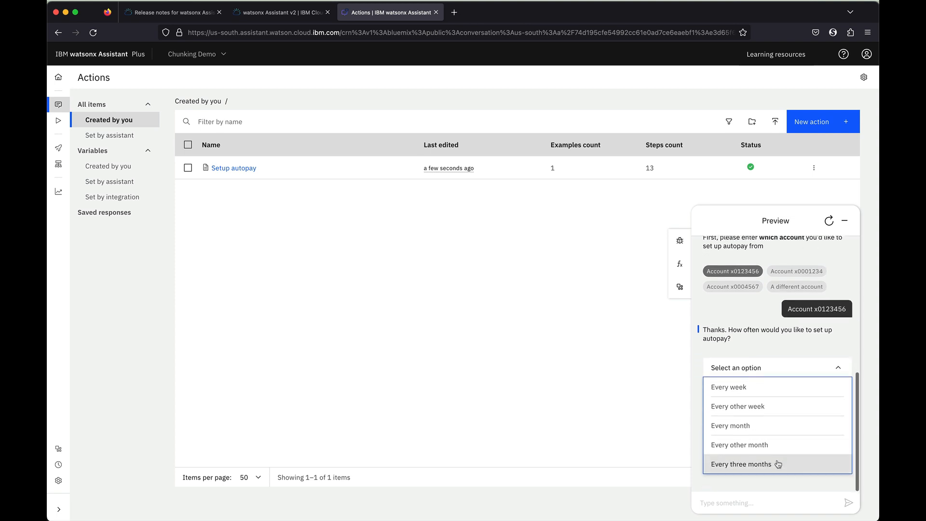
{"action": "left_click", "coordinate": [769, 427]}
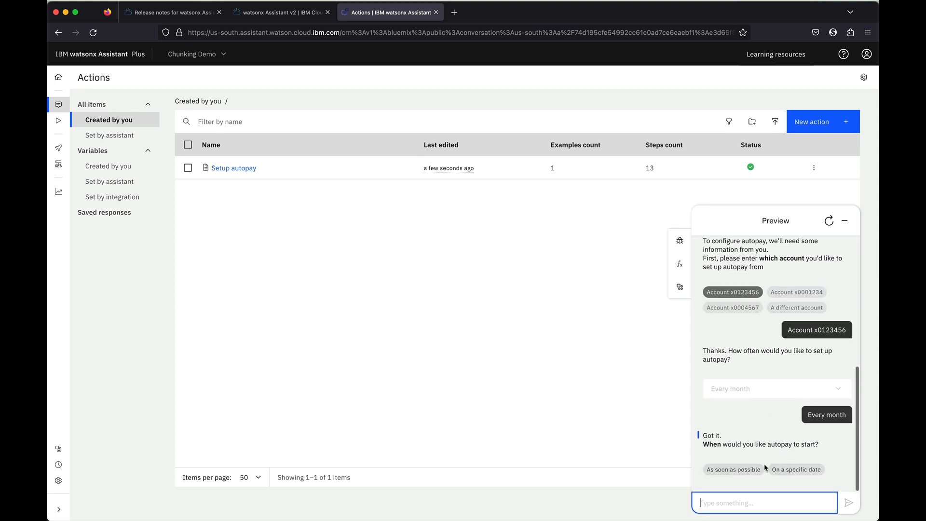
{"action": "left_click", "coordinate": [774, 471]}
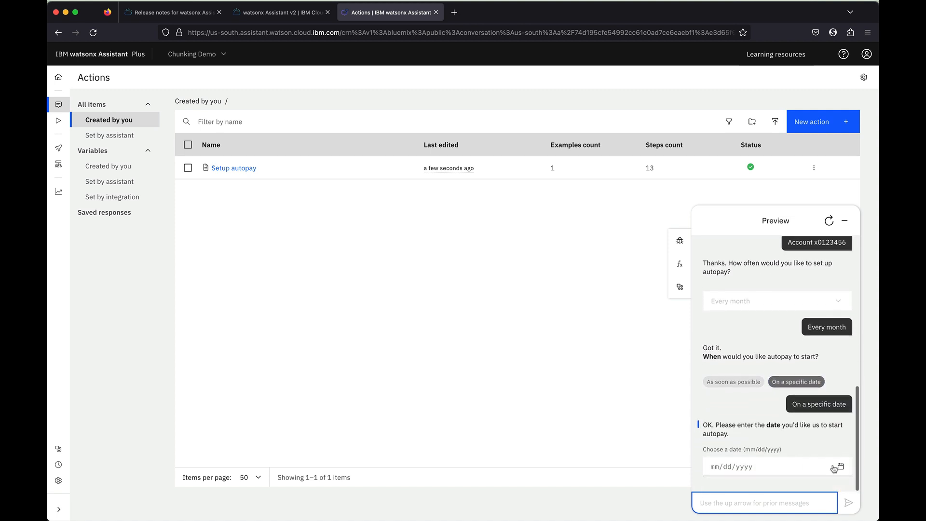
{"action": "left_click", "coordinate": [839, 465]}
{"action": "left_click", "coordinate": [792, 396]}
{"action": "left_click", "coordinate": [793, 471]}
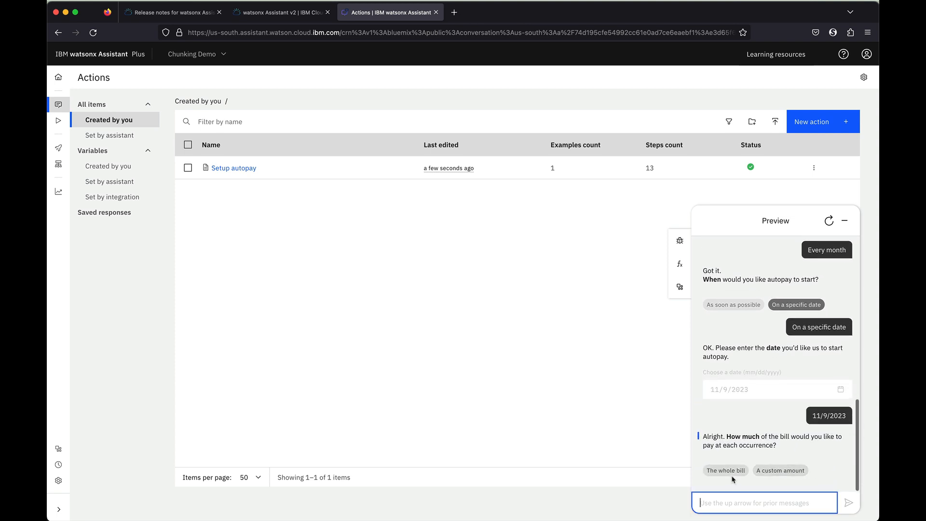
{"action": "left_click", "coordinate": [731, 475]}
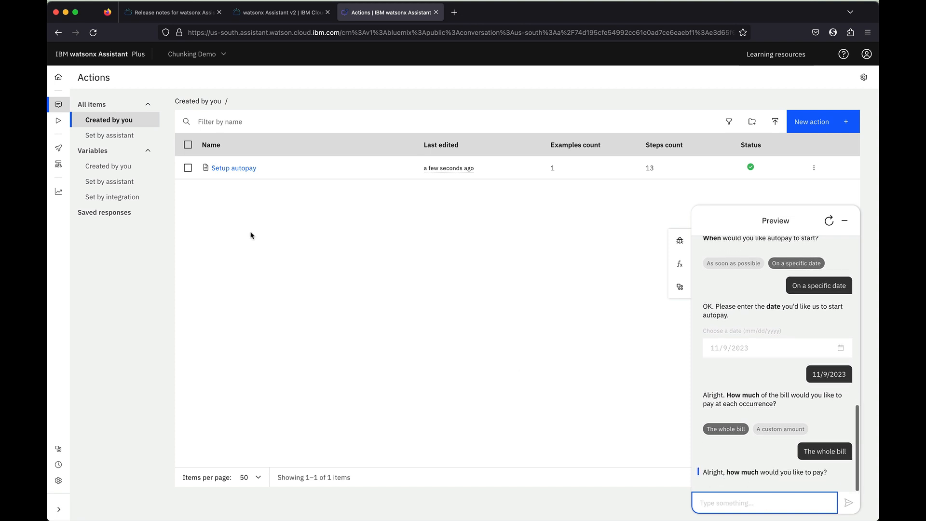
In Setup autopay, set step 9 (Amount to pay) to run with condition How much pay options = A custom amount
{"action": "left_click", "coordinate": [236, 169]}
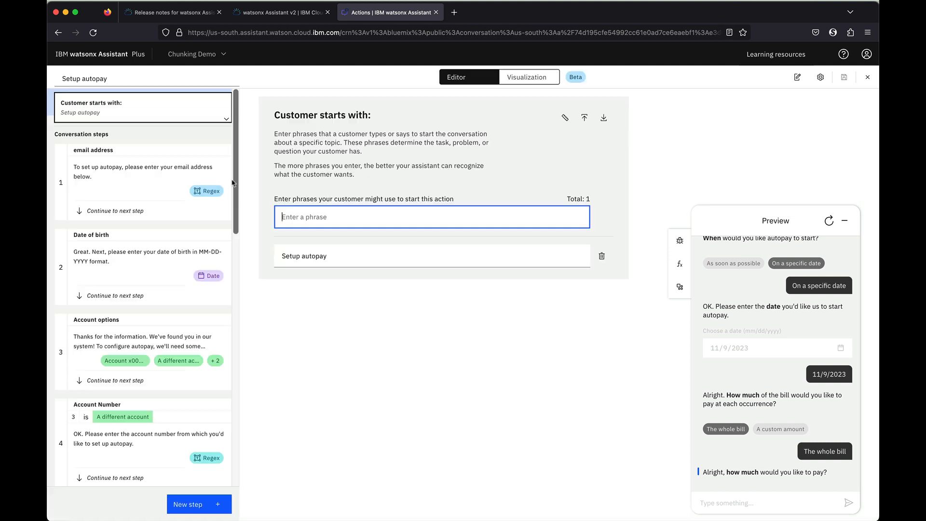
{"action": "scroll", "coordinate": [121, 374], "scroll_direction": "down", "scroll_amount": 10}
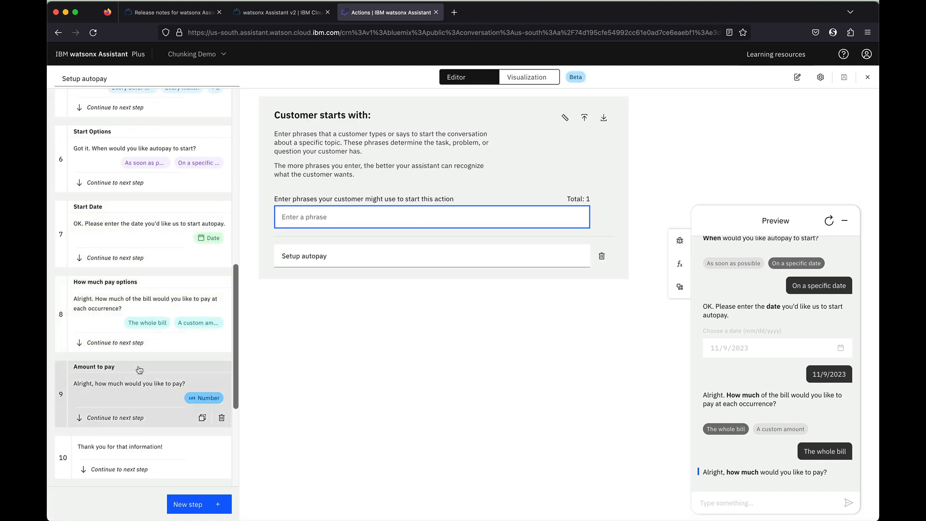
{"action": "scroll", "coordinate": [120, 374], "scroll_direction": "down", "scroll_amount": 3}
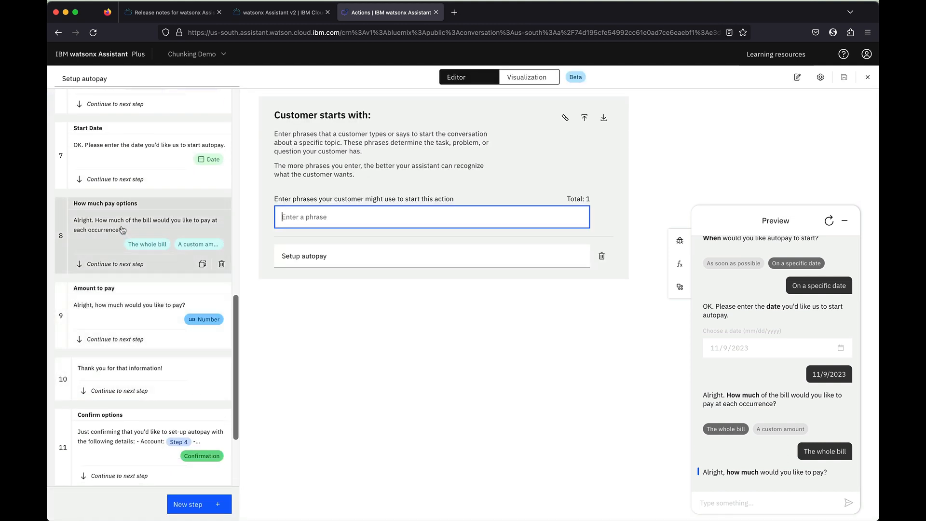
{"action": "left_click", "coordinate": [123, 230]}
{"action": "left_click", "coordinate": [146, 345]}
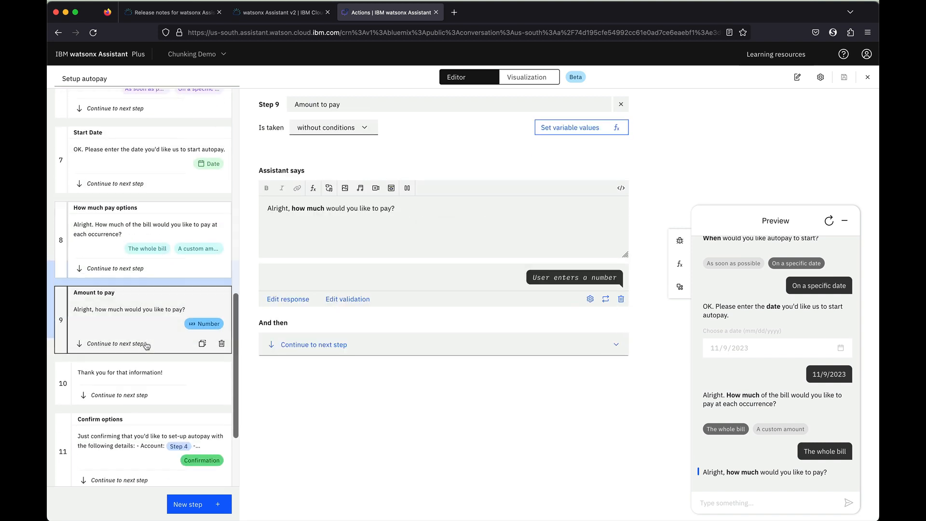
{"action": "left_click", "coordinate": [334, 128]}
{"action": "left_click", "coordinate": [326, 158]}
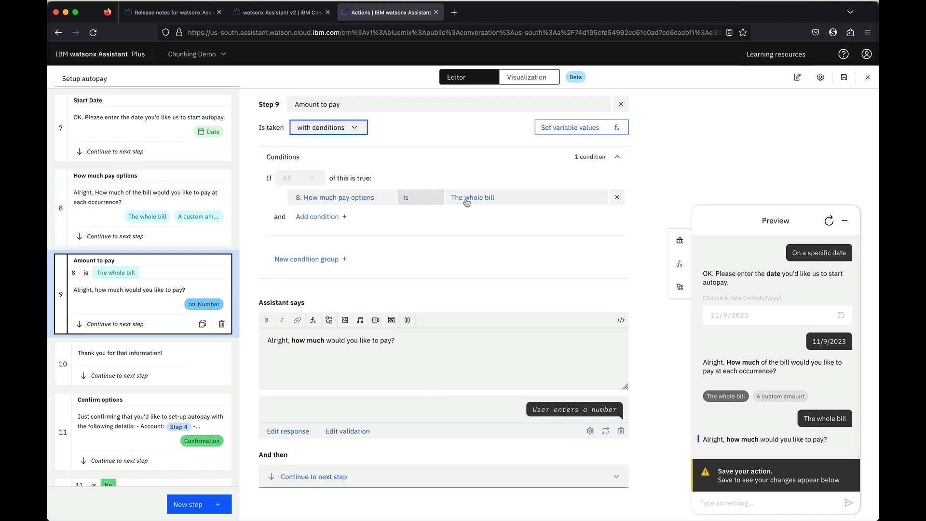
{"action": "left_click", "coordinate": [487, 197]}
{"action": "left_click", "coordinate": [501, 251]}
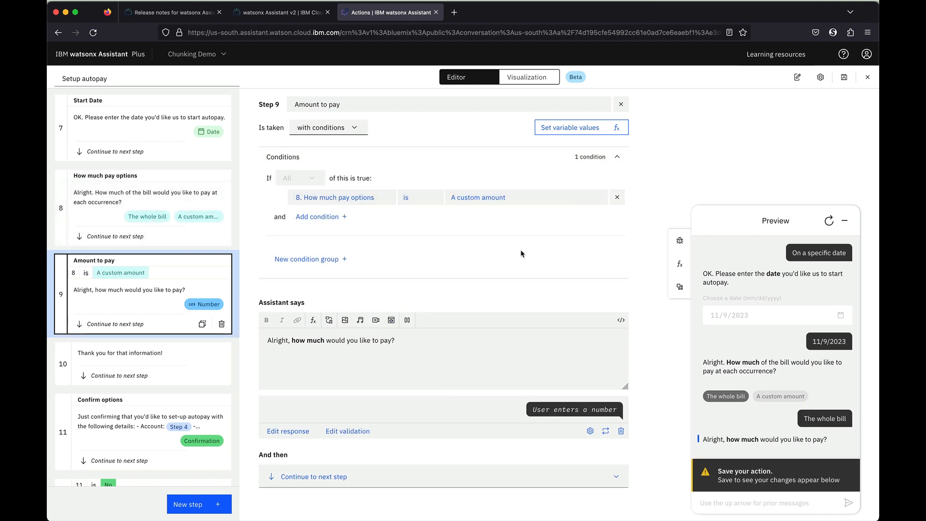
{"action": "left_click", "coordinate": [742, 499]}
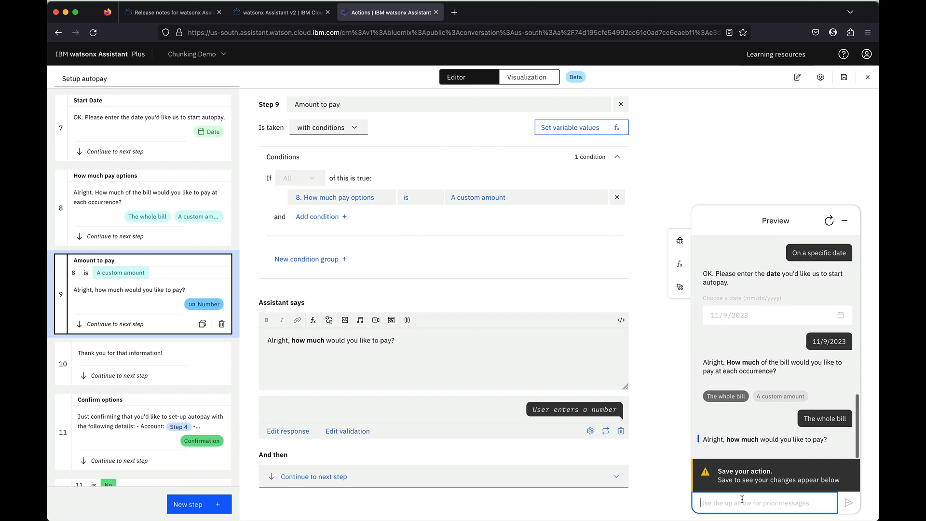
Restart the Preview, request 'setup autopay', then give the e-mail address and date of birth 11/8/2023
{"action": "left_click", "coordinate": [828, 225]}
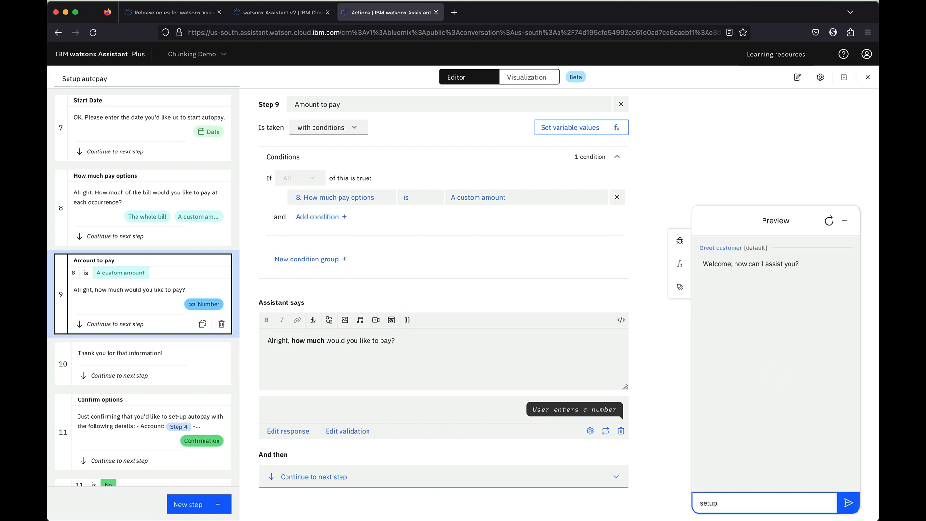
{"action": "key", "text": "Return"}
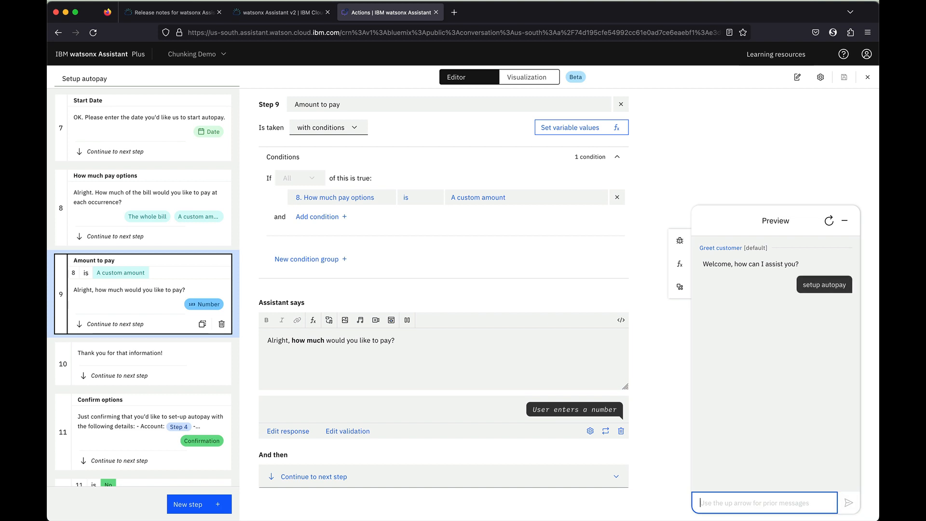
{"action": "type", "text": "simon"}
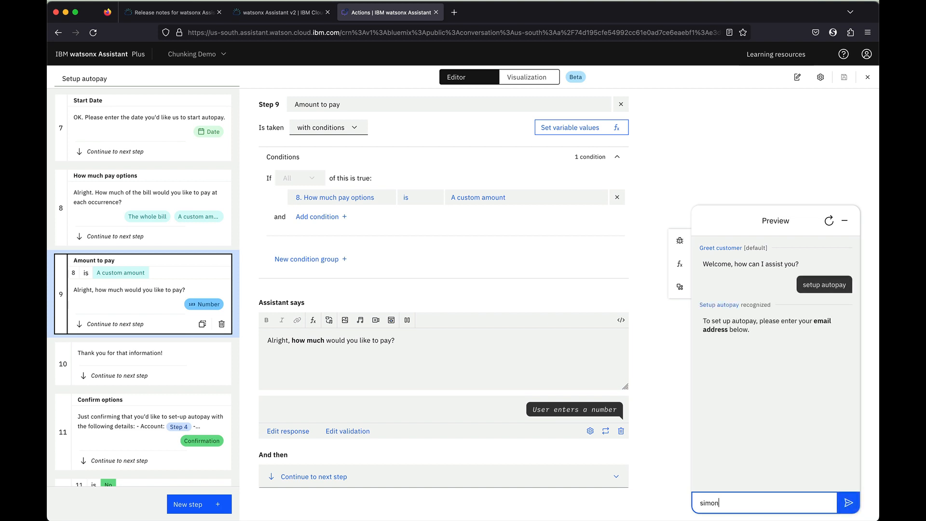
{"action": "key", "text": "Return"}
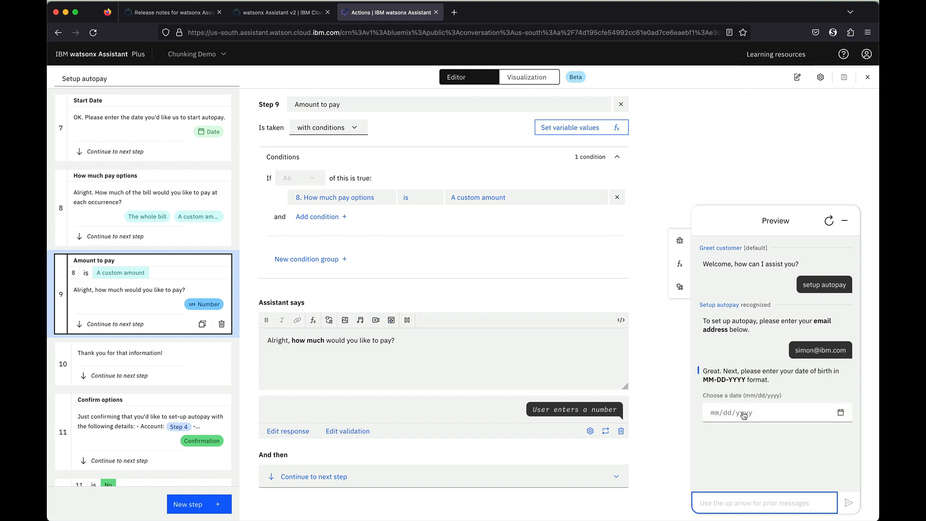
{"action": "left_click", "coordinate": [742, 414]}
{"action": "left_click", "coordinate": [780, 395]}
{"action": "left_click", "coordinate": [803, 439]}
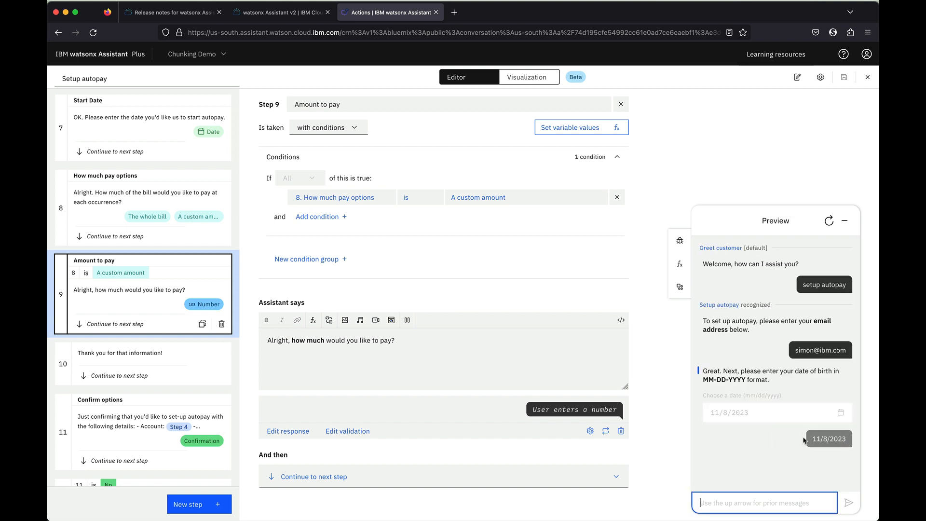
Pay from the first listed account every month, starting on 11/9/2023
{"action": "left_click", "coordinate": [758, 456]}
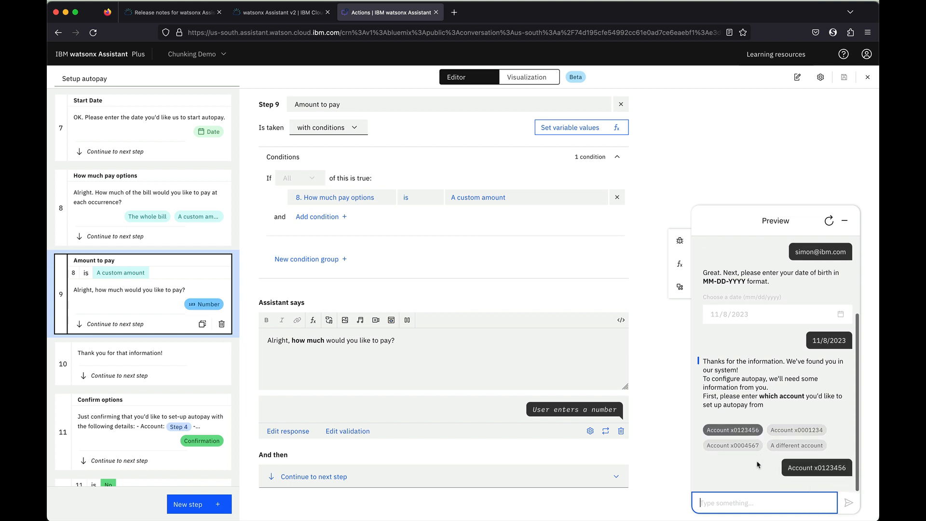
{"action": "left_click", "coordinate": [759, 465]}
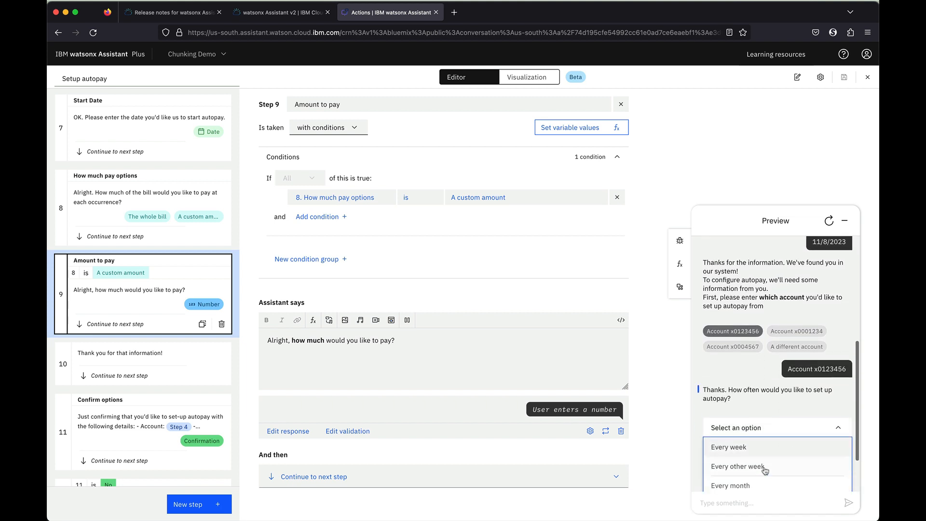
{"action": "left_click", "coordinate": [774, 428]}
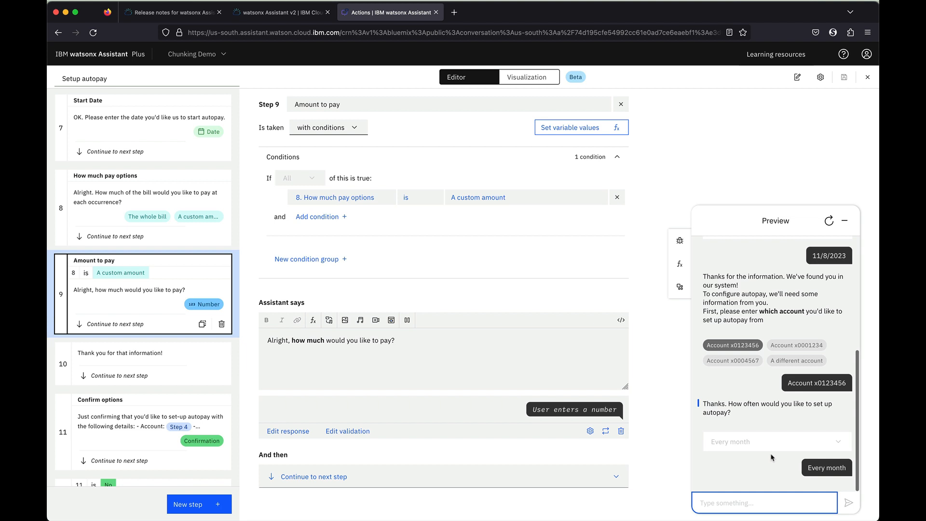
{"action": "left_click", "coordinate": [792, 474]}
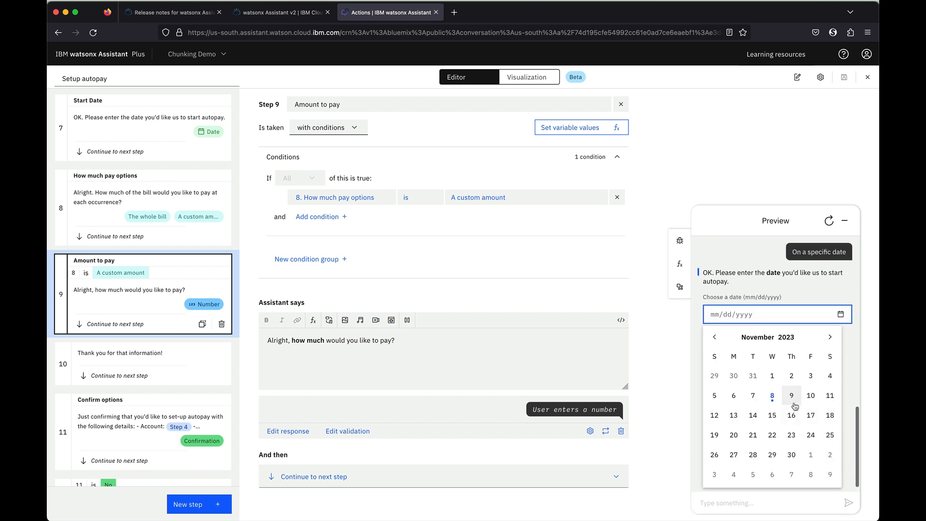
{"action": "left_click", "coordinate": [792, 396]}
{"action": "left_click", "coordinate": [803, 469]}
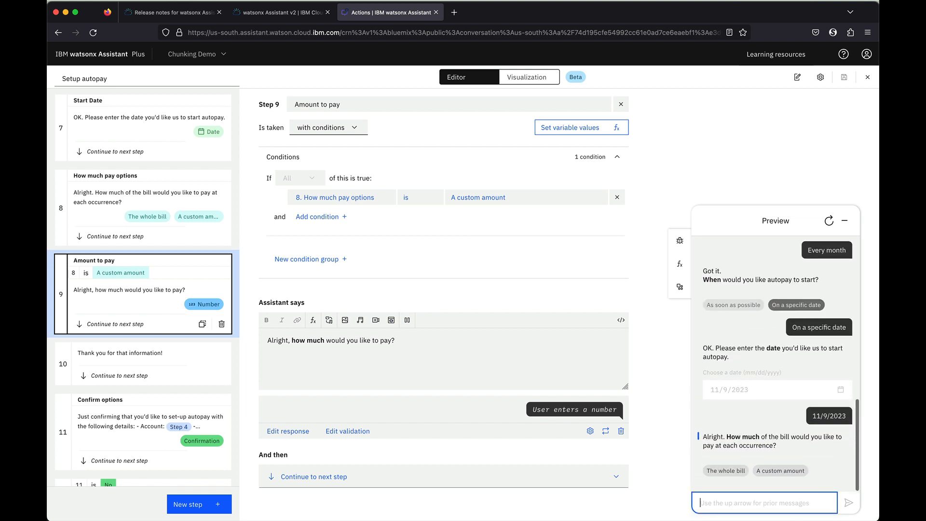
Choose The whole bill, which skips the amount question, and confirm the autopay details with Yes
{"action": "left_click", "coordinate": [729, 471]}
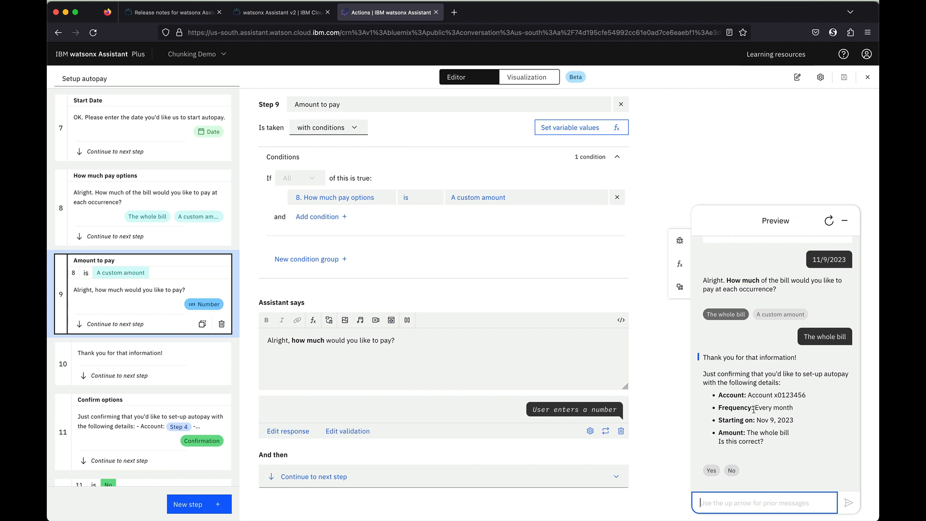
{"action": "left_click_drag", "start_coordinate": [747, 396], "coordinate": [820, 401]}
{"action": "left_click", "coordinate": [819, 401]}
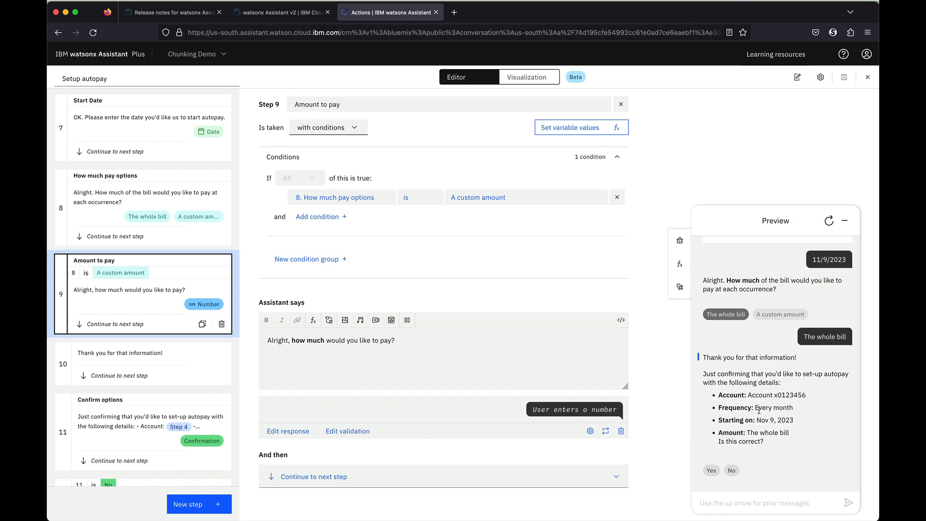
{"action": "left_click_drag", "start_coordinate": [749, 396], "coordinate": [815, 401]}
{"action": "left_click", "coordinate": [815, 400]}
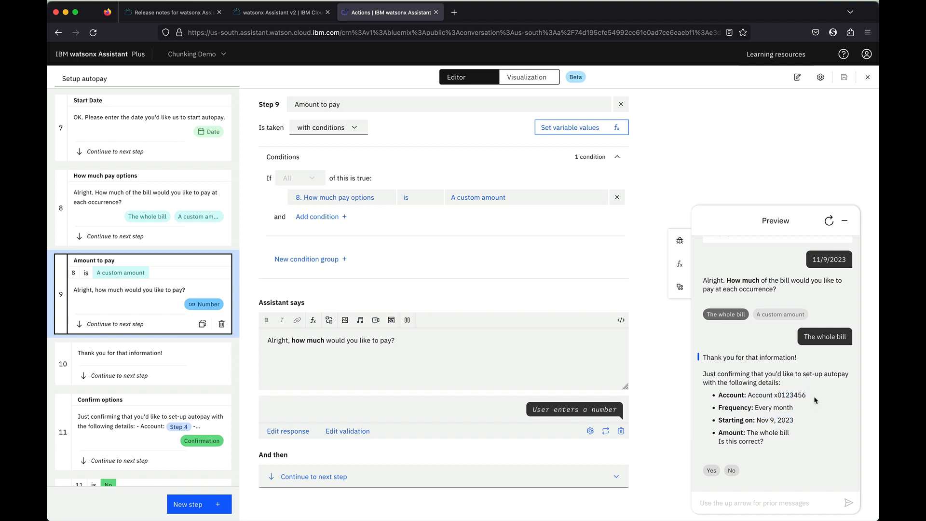
{"action": "left_click", "coordinate": [711, 470]}
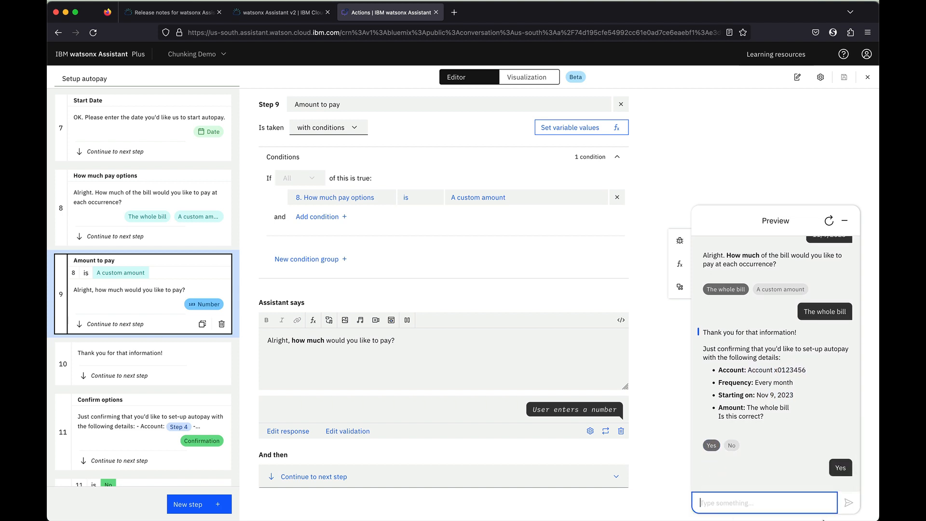